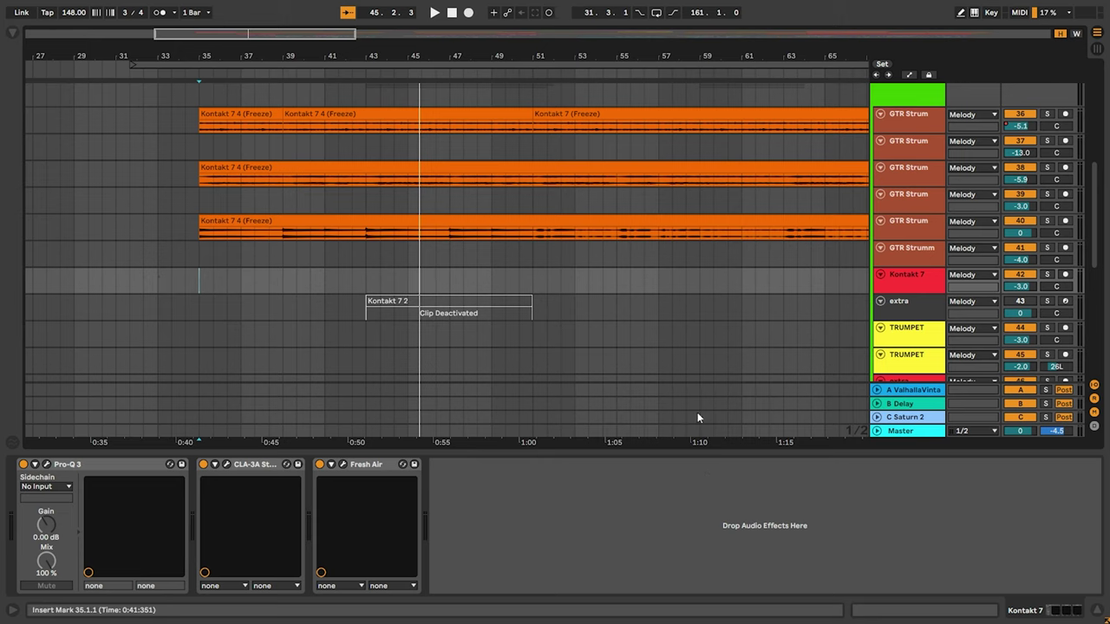
Look over the guitar strum and Kontakt 7 clips of the Melody group across the arrangement
scroll(600, 368, "up", 5)
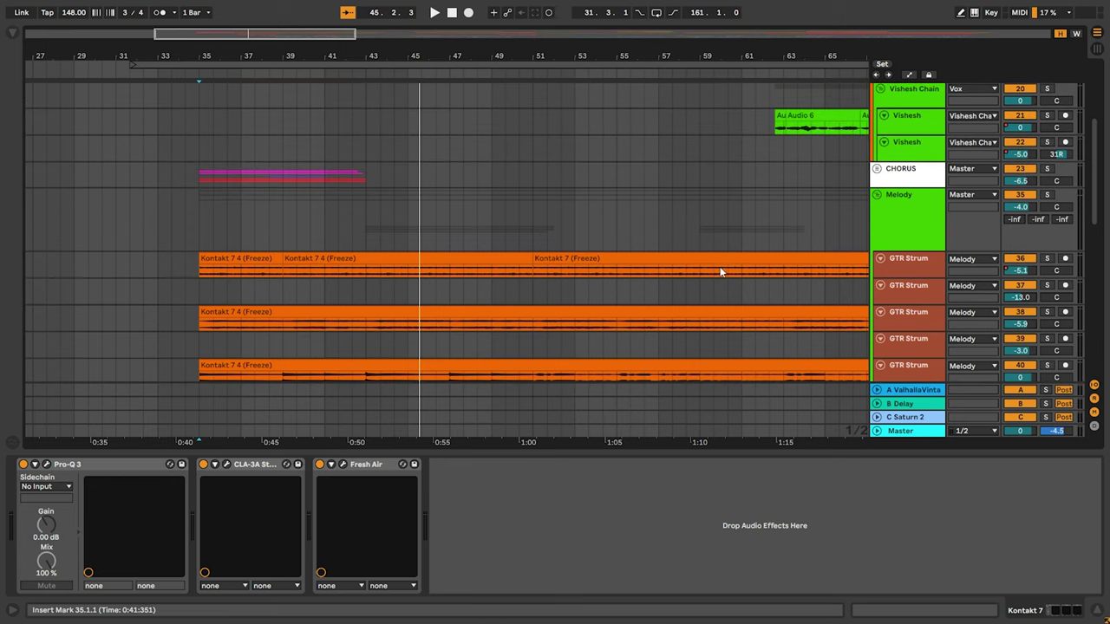
scroll(659, 289, "down", 5)
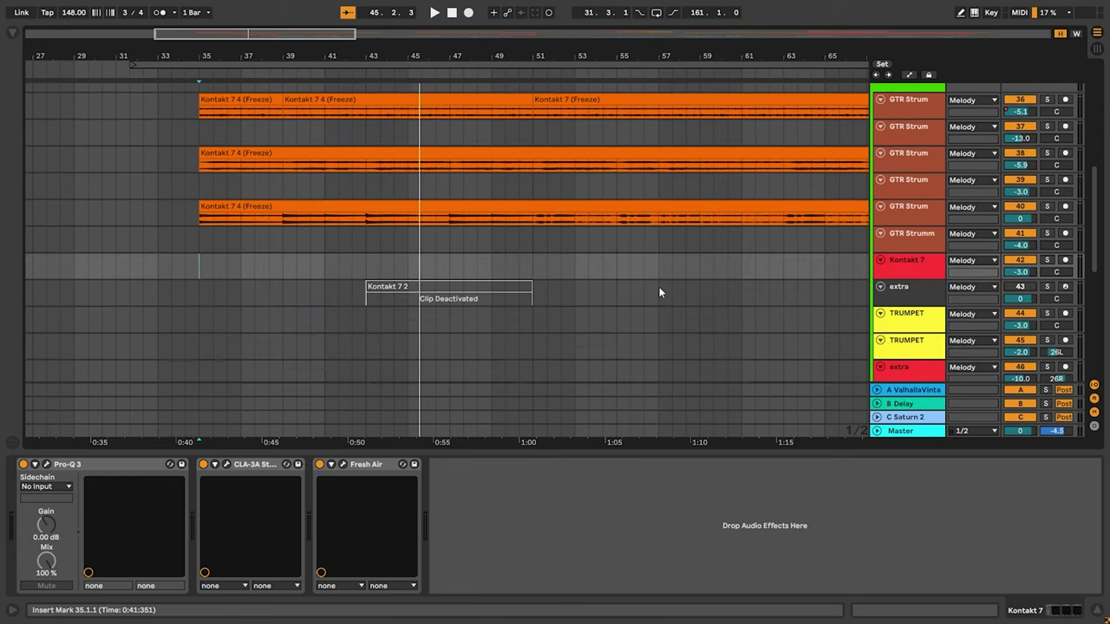
scroll(659, 288, "down", 5)
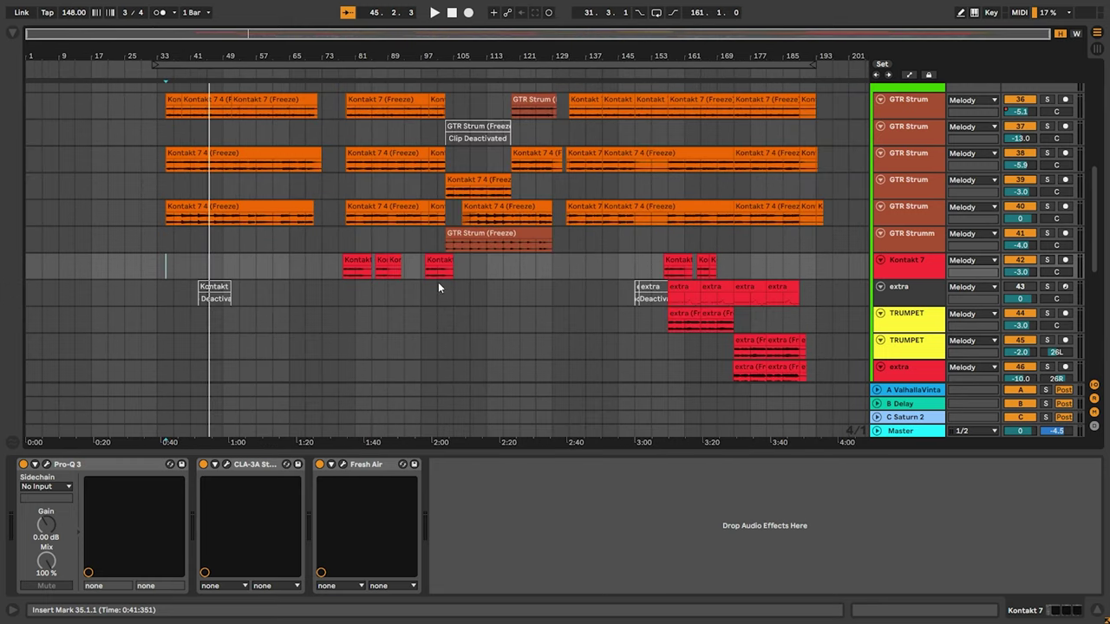
scroll(438, 287, "up", 2)
scroll(182, 289, "up", 6)
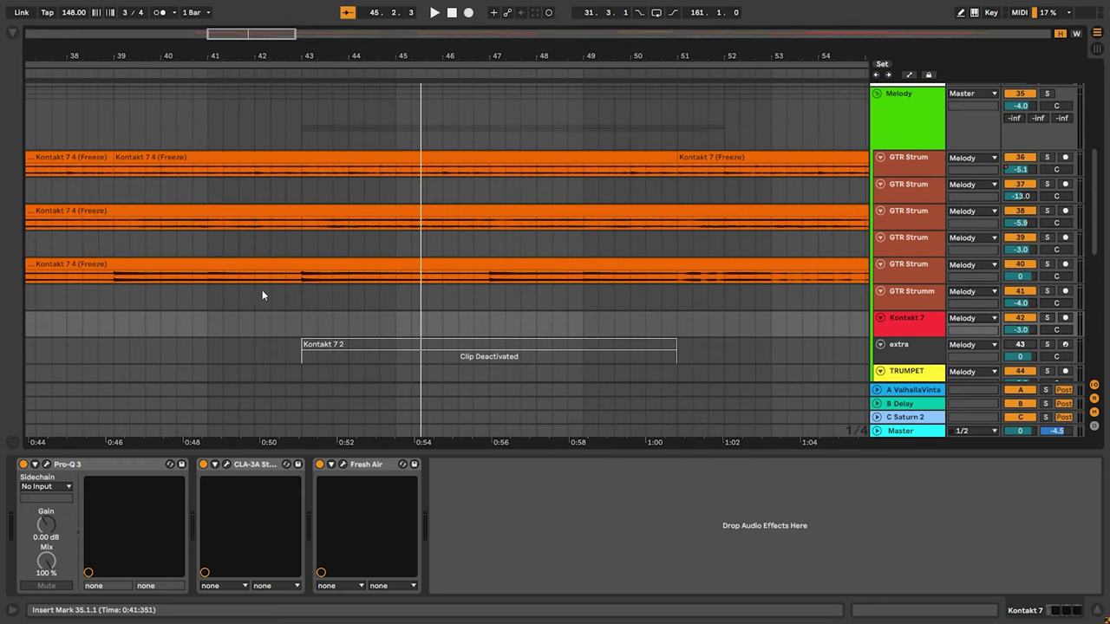
scroll(352, 174, "down", 5)
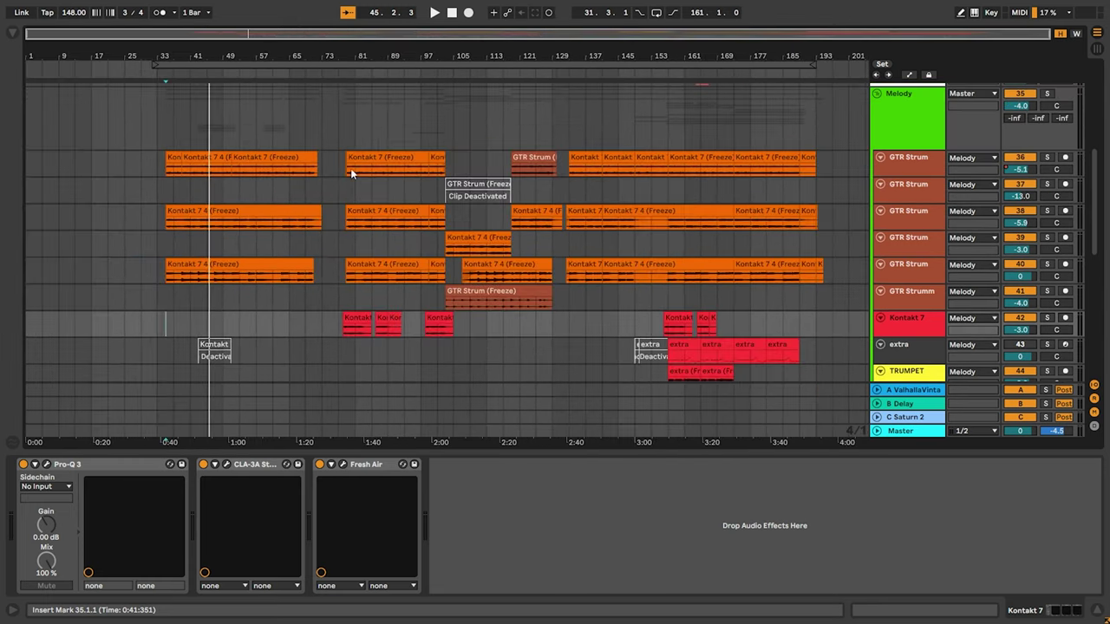
Place the insert marker at bar 35, where the guitar clips begin, on the second GTR Strum track
left_click(157, 324)
scroll(141, 305, "up", 4)
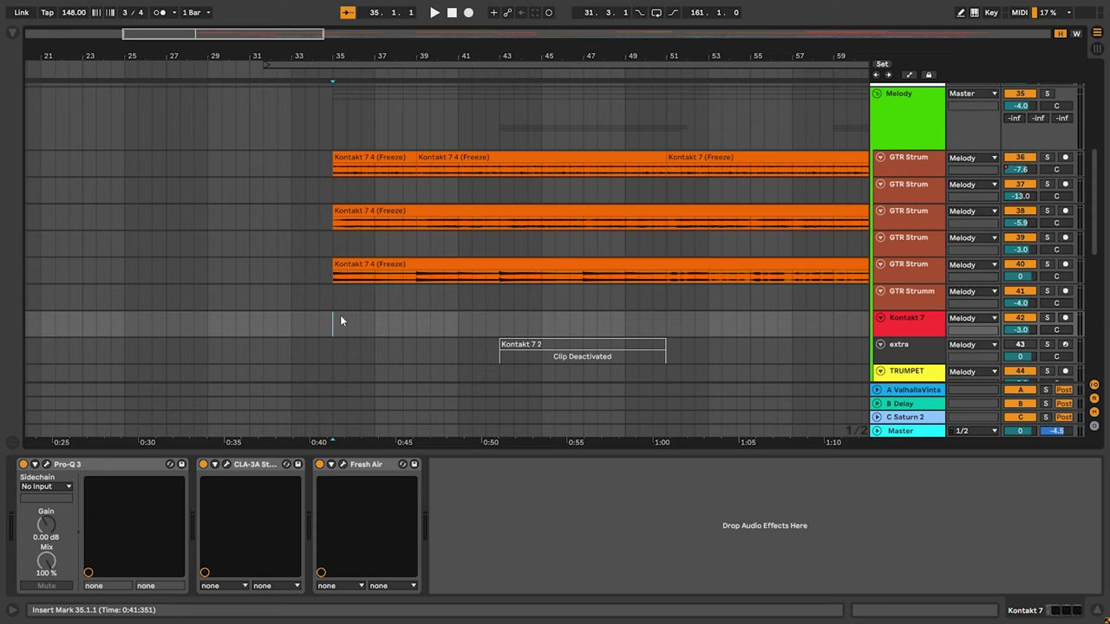
scroll(338, 321, "down", 2)
scroll(327, 283, "up", 2)
scroll(312, 212, "down", 5)
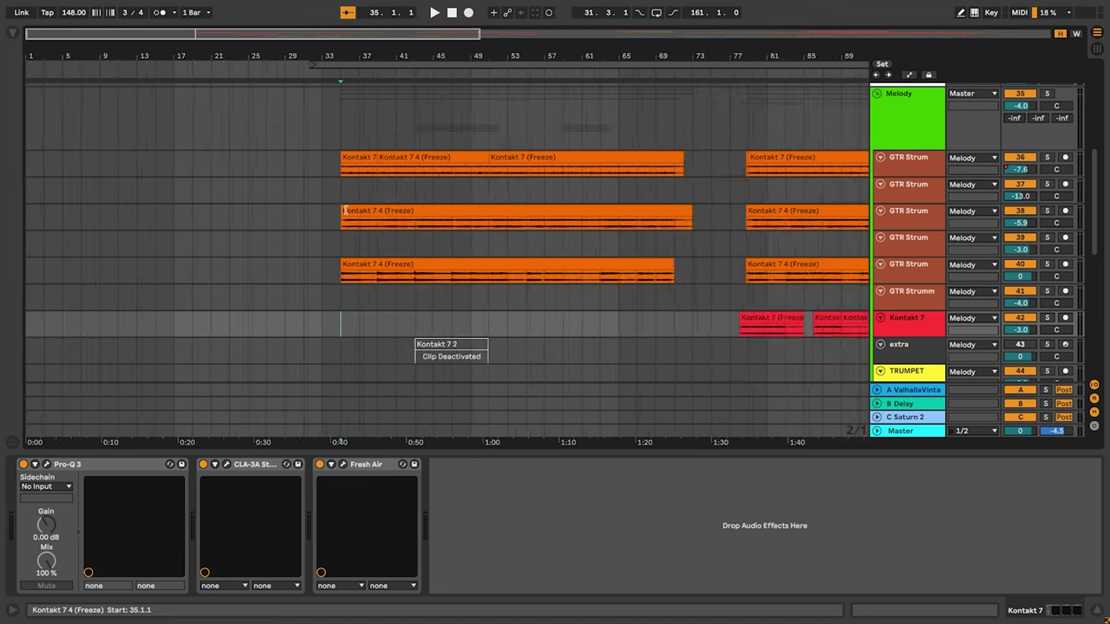
left_click(165, 189)
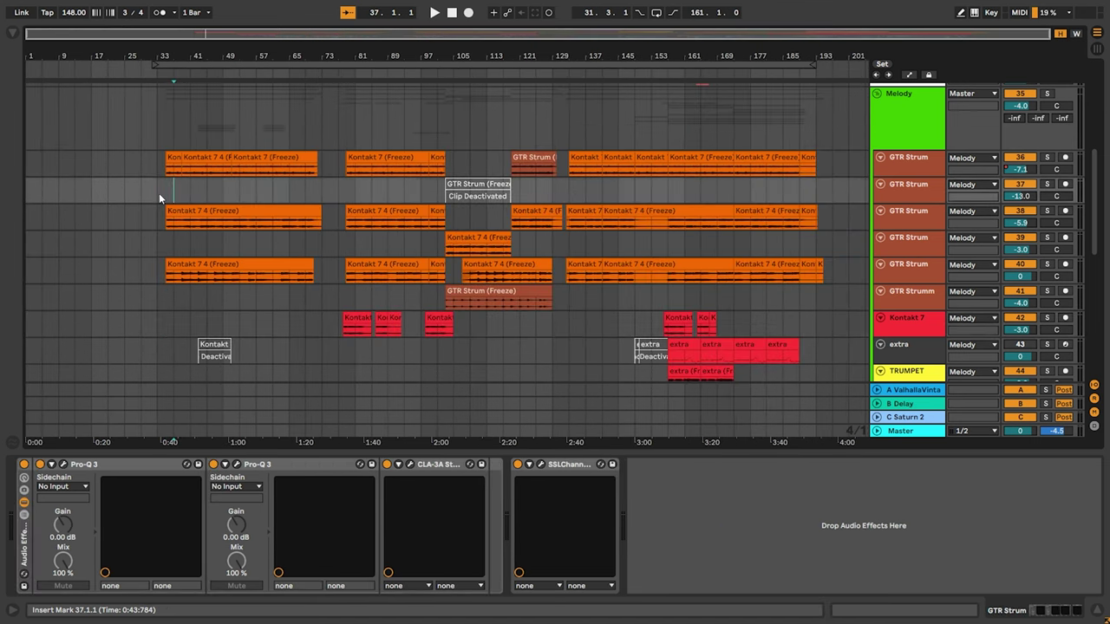
scroll(160, 192, "up", 5)
scroll(168, 194, "up", 2)
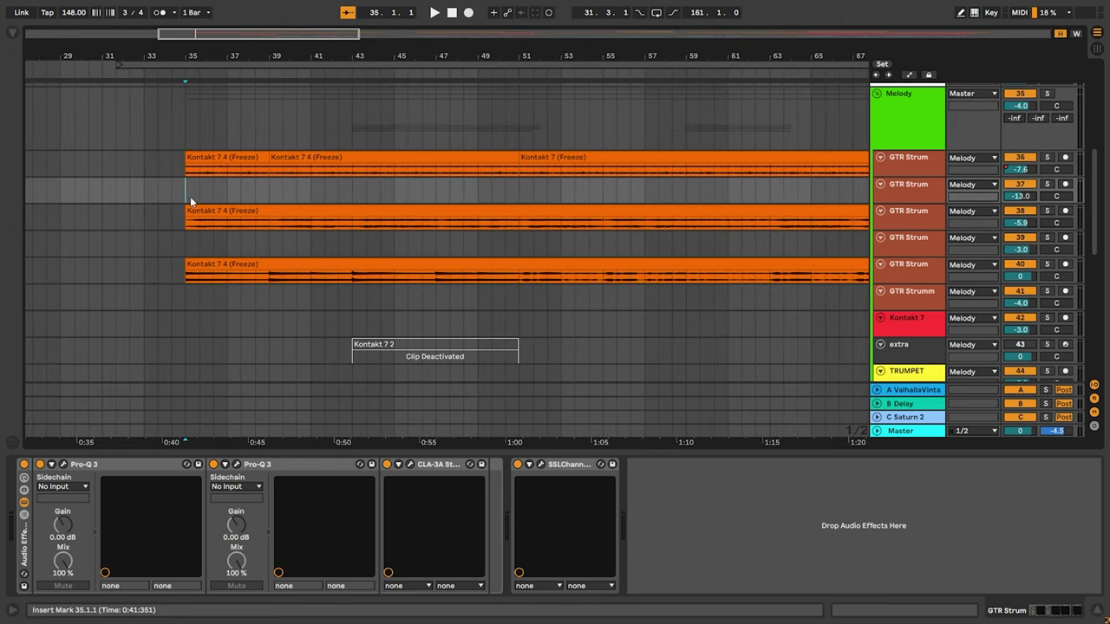
Examine the strings, orchestral drums, chorus and vocal tracks around the guitar section that starts at bar 35
scroll(191, 230, "down", 2)
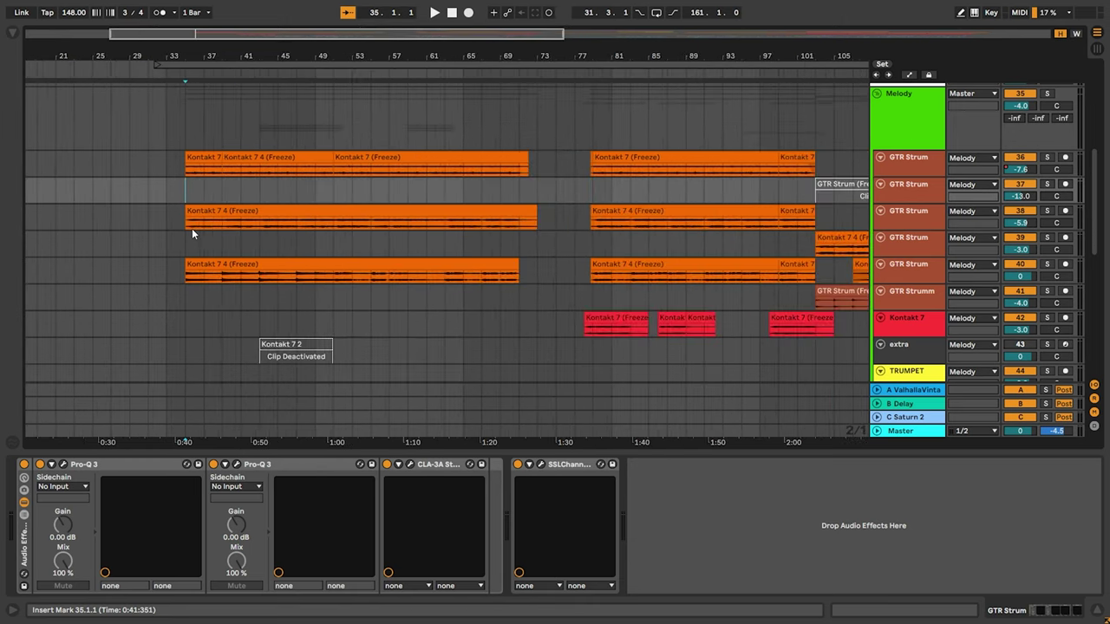
scroll(187, 226, "down", 5)
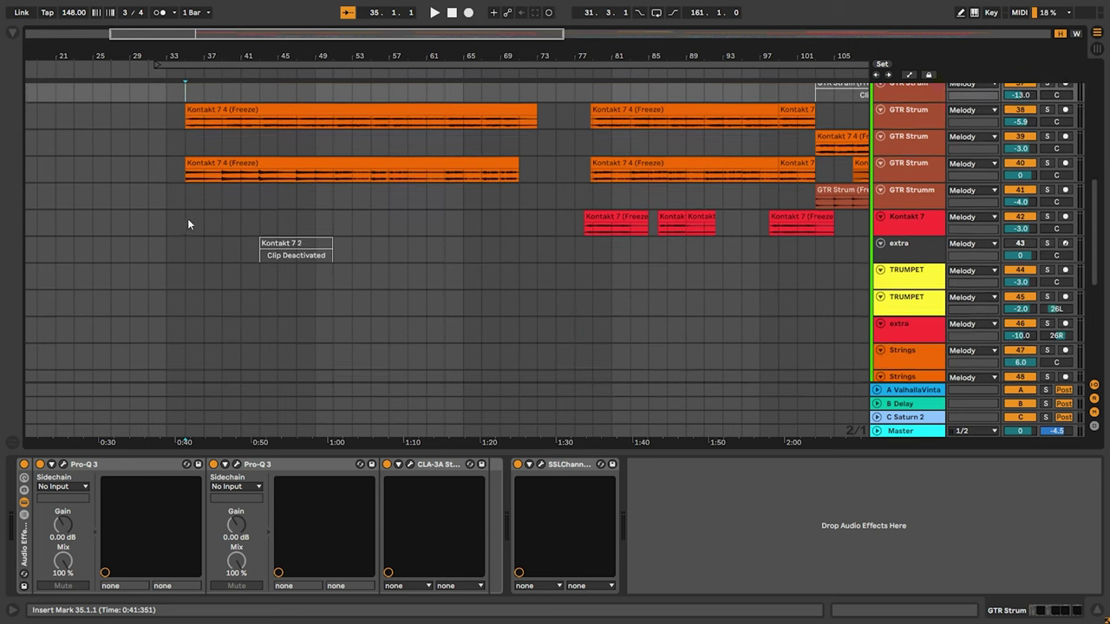
scroll(187, 224, "down", 4)
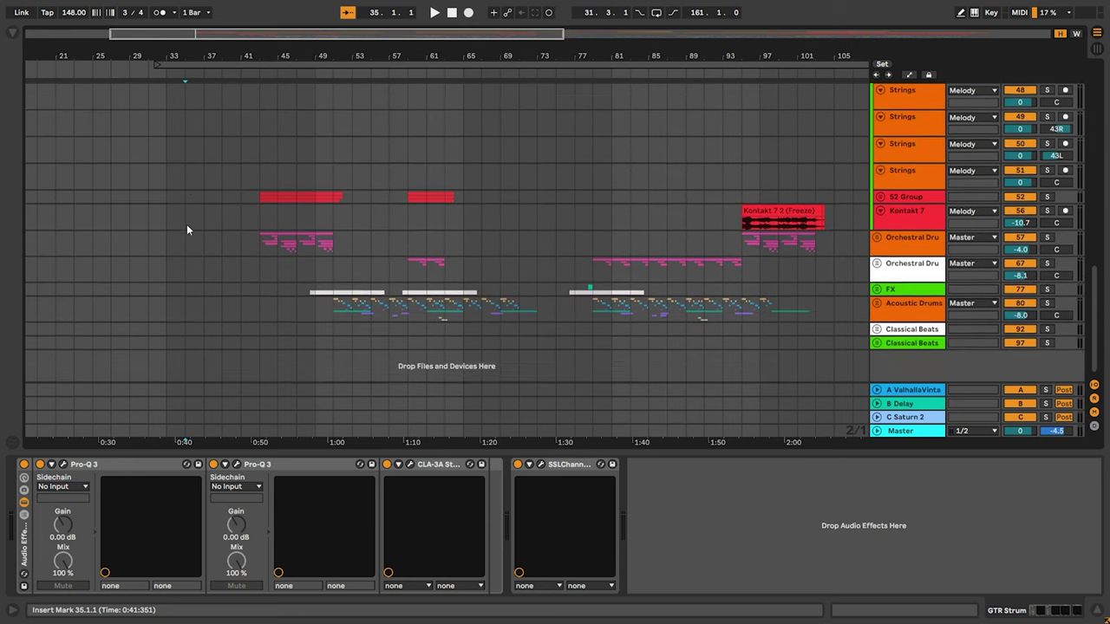
scroll(186, 225, "up", 3)
scroll(186, 224, "up", 8)
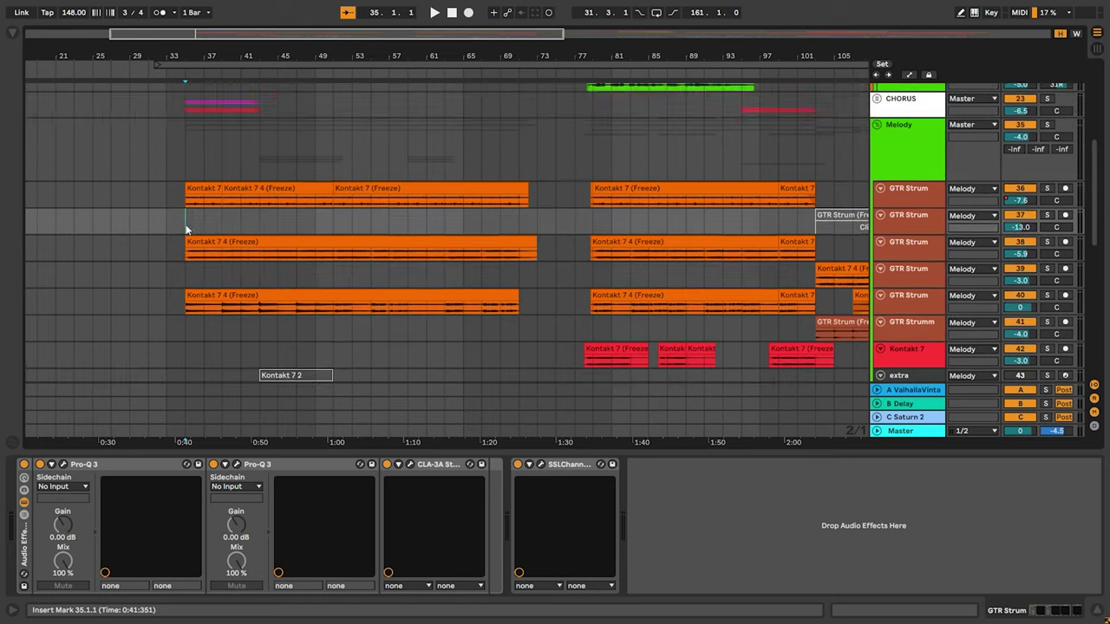
scroll(155, 215, "up", 4)
scroll(154, 220, "up", 3)
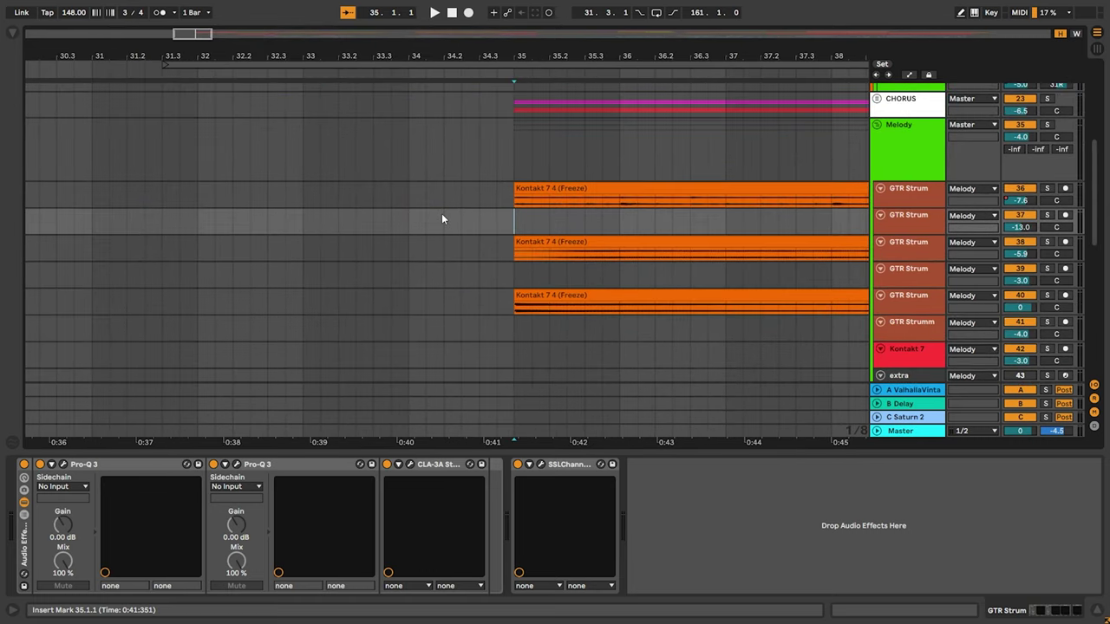
scroll(499, 210, "down", 5)
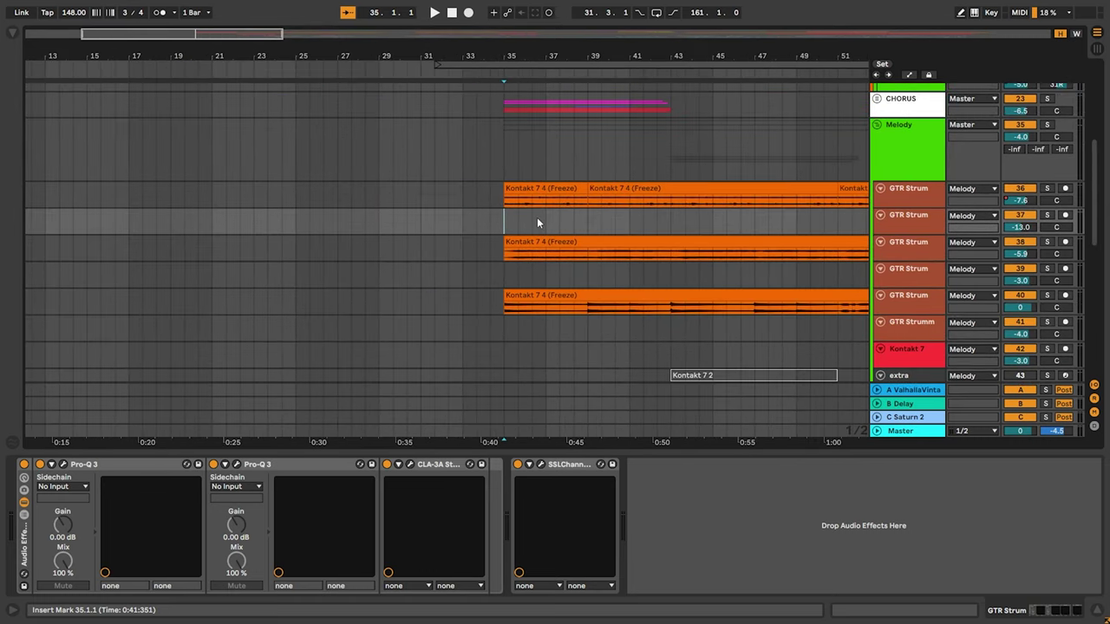
scroll(527, 221, "down", 2)
scroll(522, 210, "up", 3)
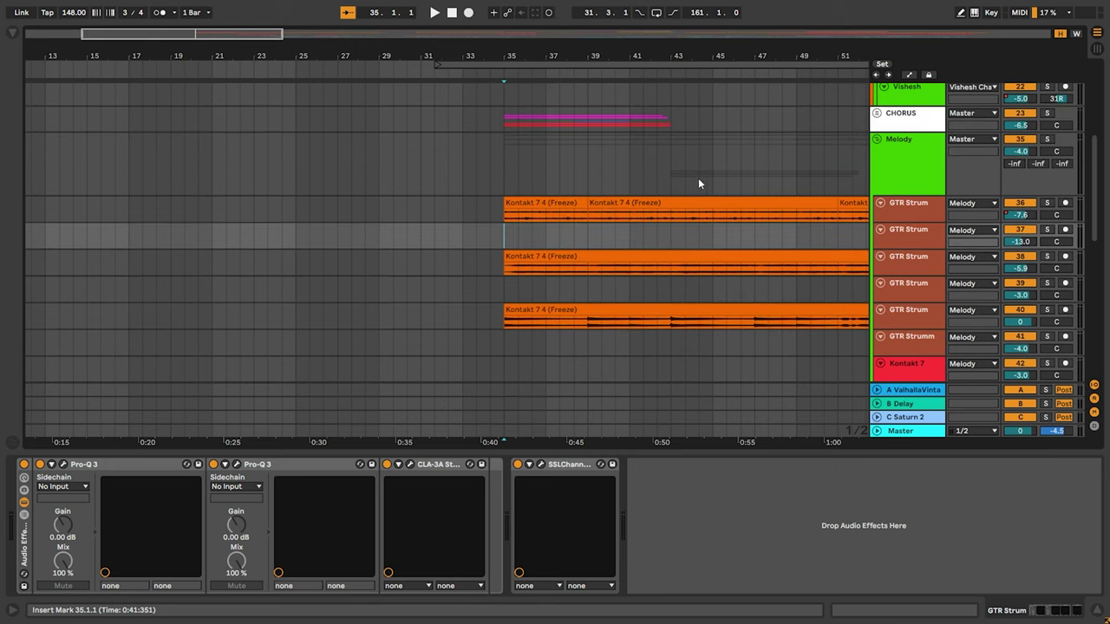
scroll(698, 183, "up", 5)
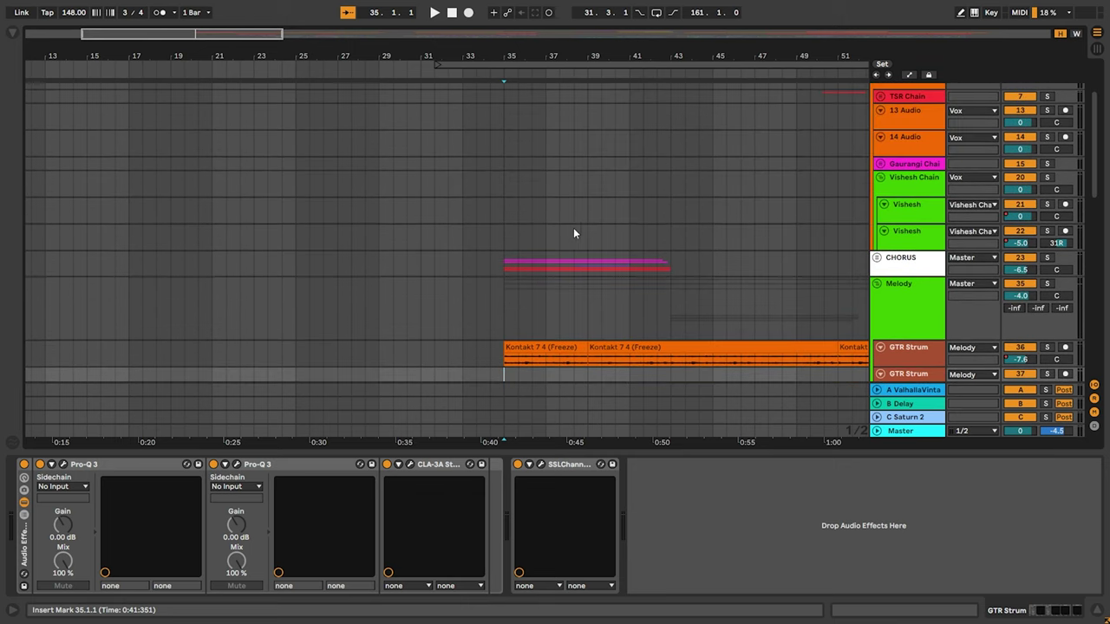
scroll(746, 238, "down", 5)
Play the arrangement from bar 35 while reviewing the melody, strings and vocal tracks, and save the set
key("space")
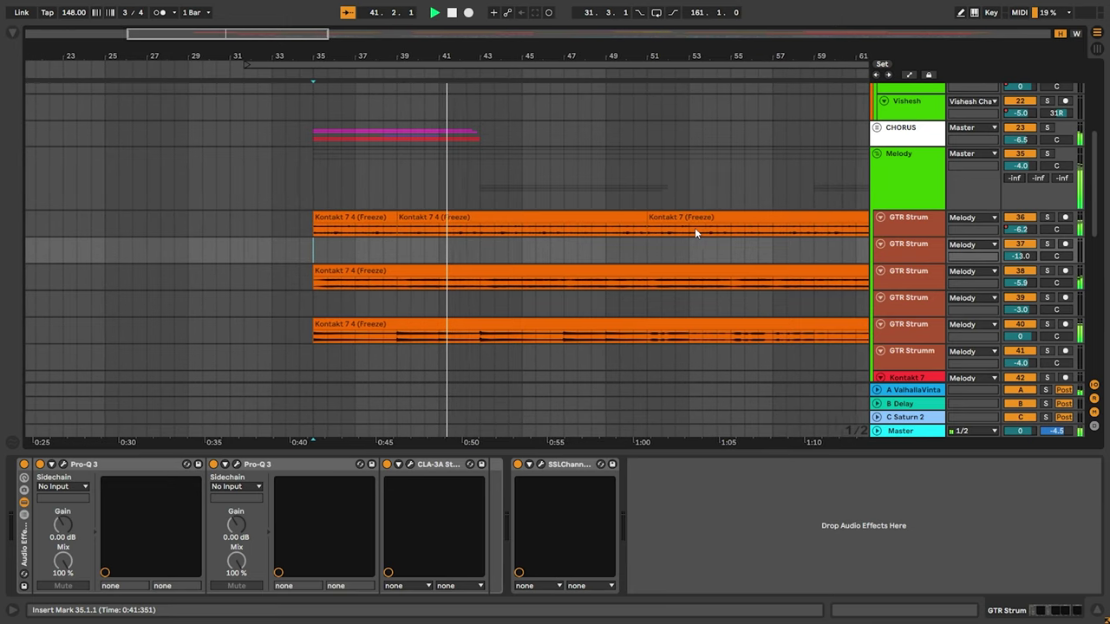
scroll(589, 238, "down", 3)
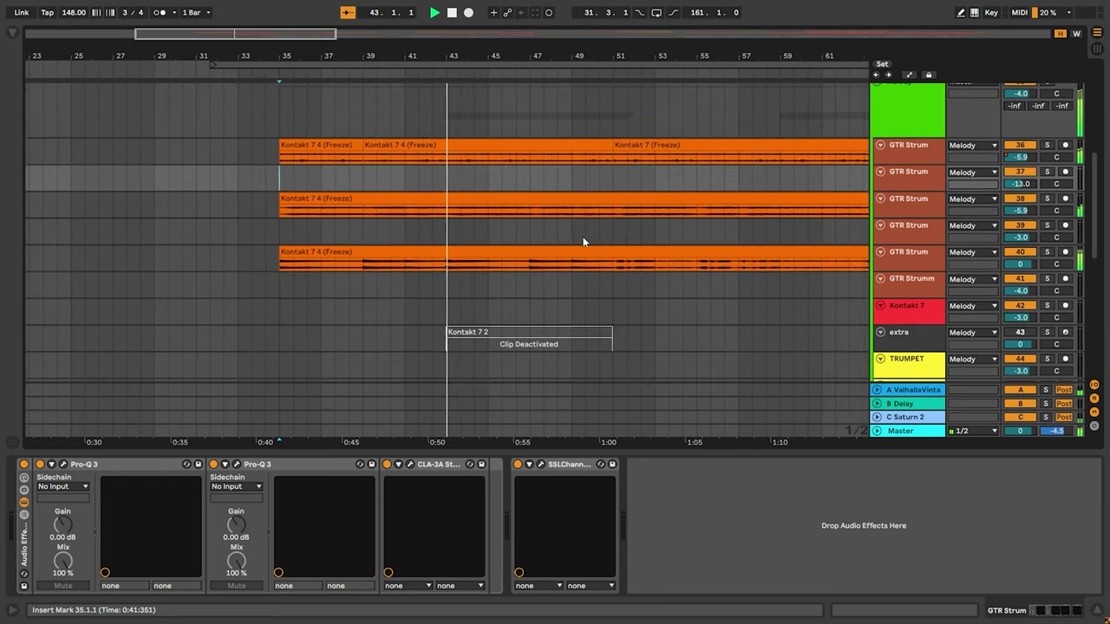
scroll(579, 247, "down", 6)
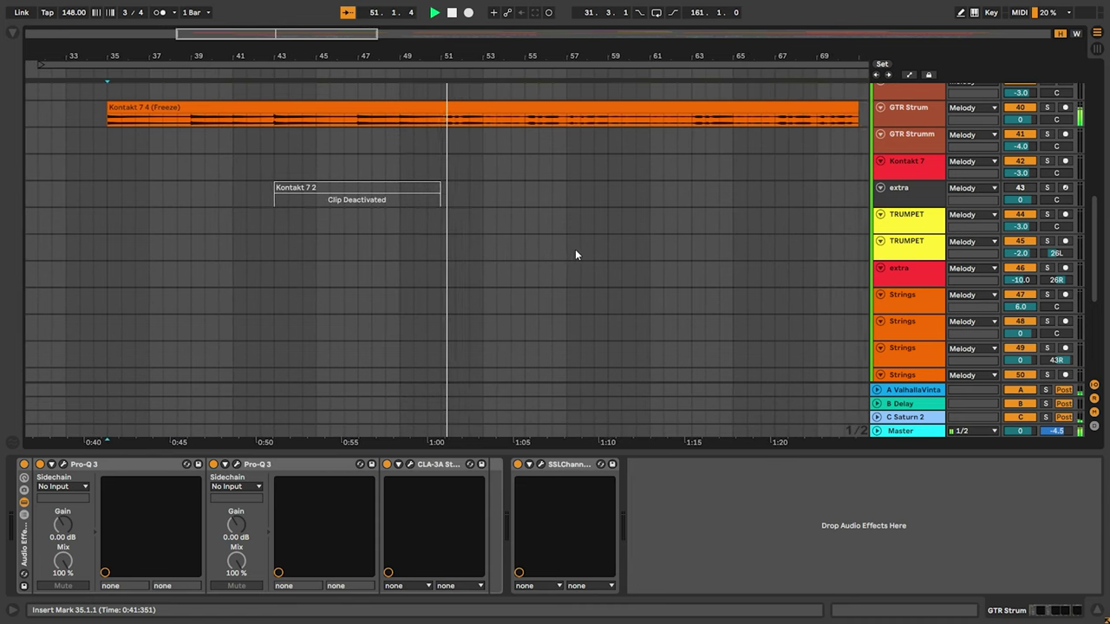
scroll(575, 254, "up", 3)
scroll(575, 251, "up", 3)
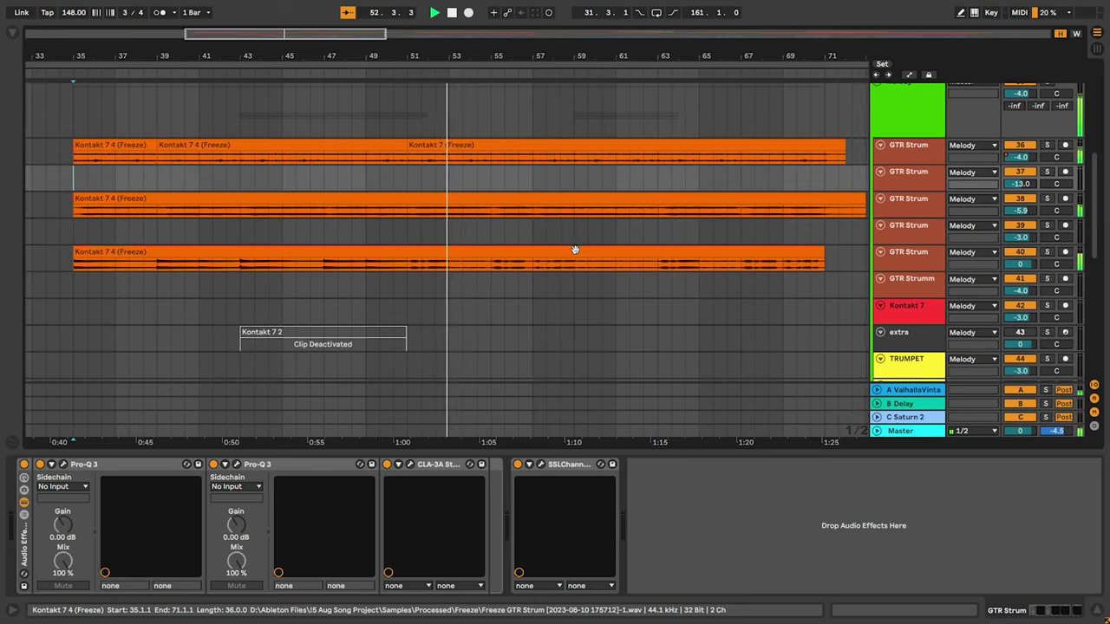
scroll(571, 260, "down", 8)
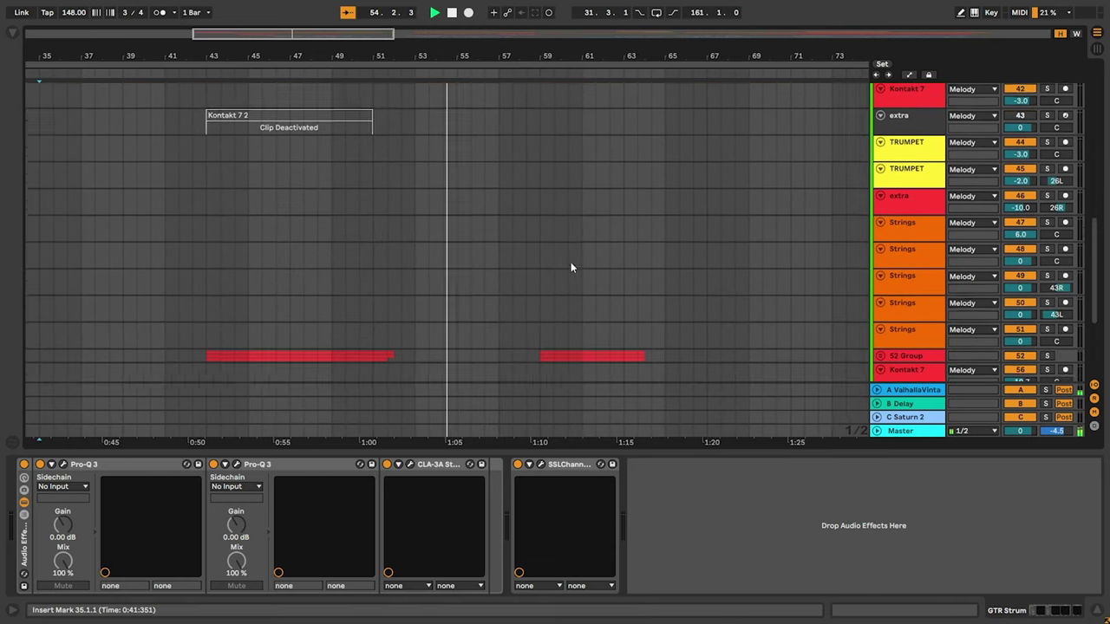
scroll(570, 262, "up", 4)
scroll(571, 260, "up", 10)
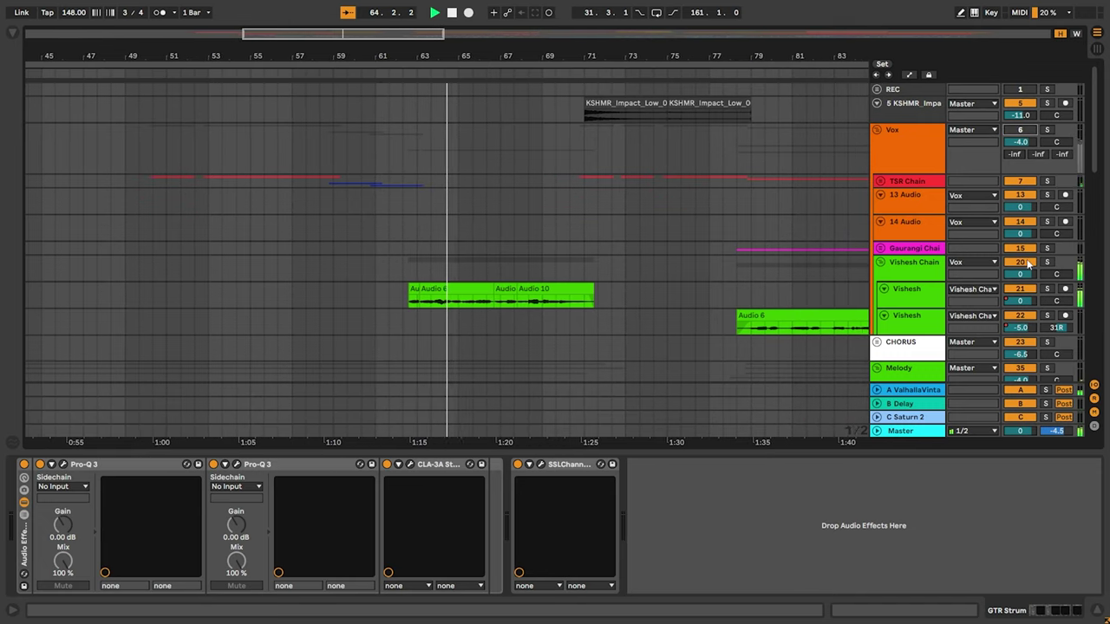
key("ctrl+s")
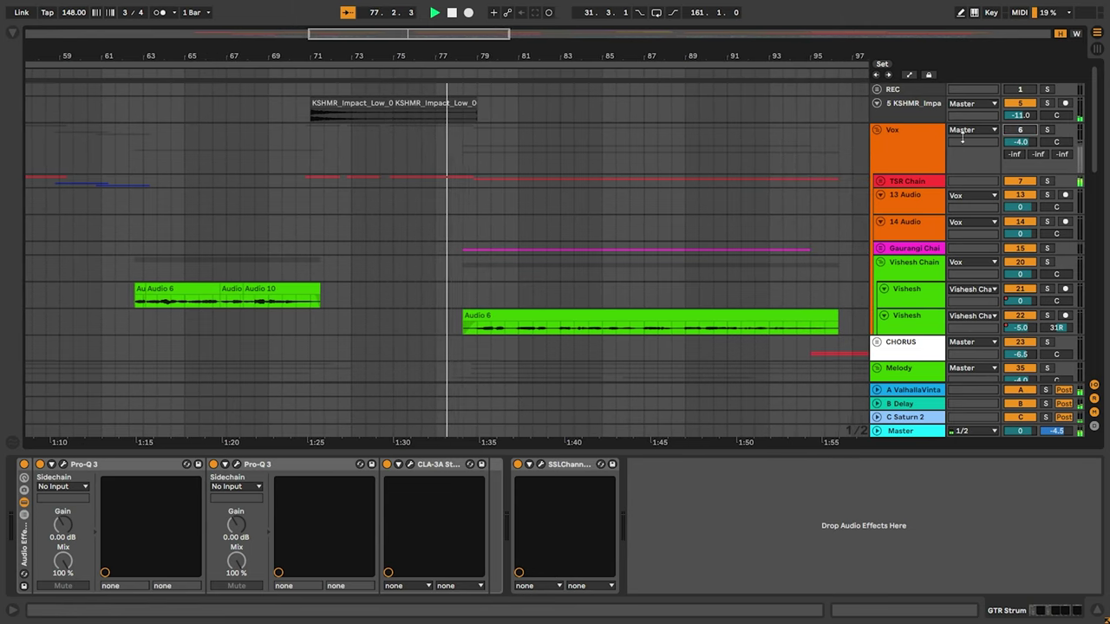
Follow the playback through the guitar, trumpet, strings, orchestral drum and acoustic drum tracks
scroll(638, 258, "down", 3)
scroll(638, 257, "down", 10)
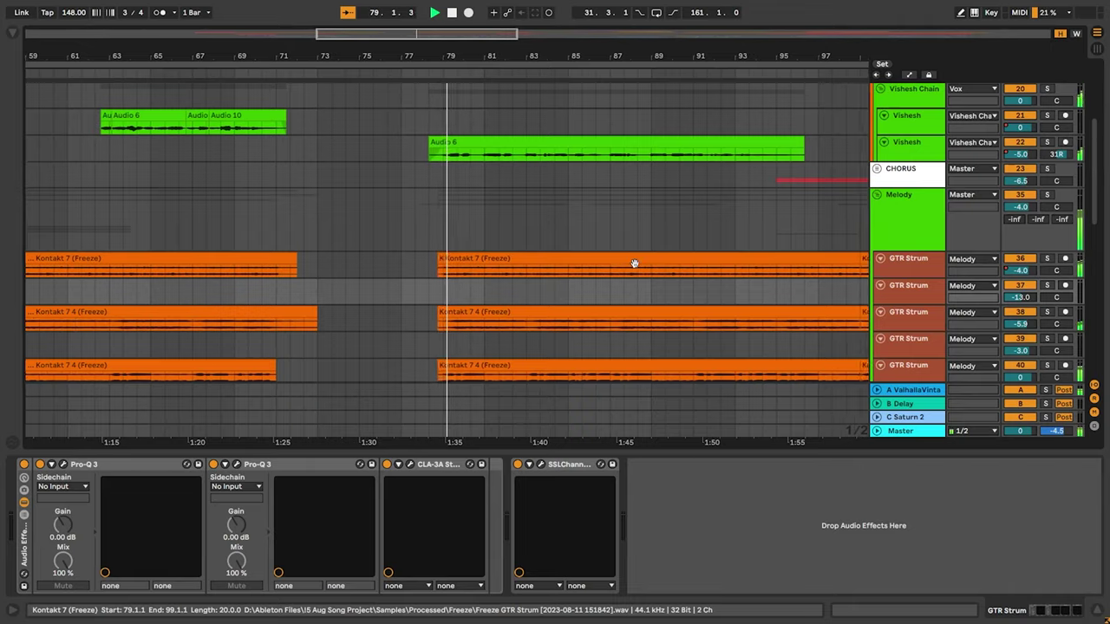
scroll(635, 278, "down", 4)
scroll(634, 278, "down", 8)
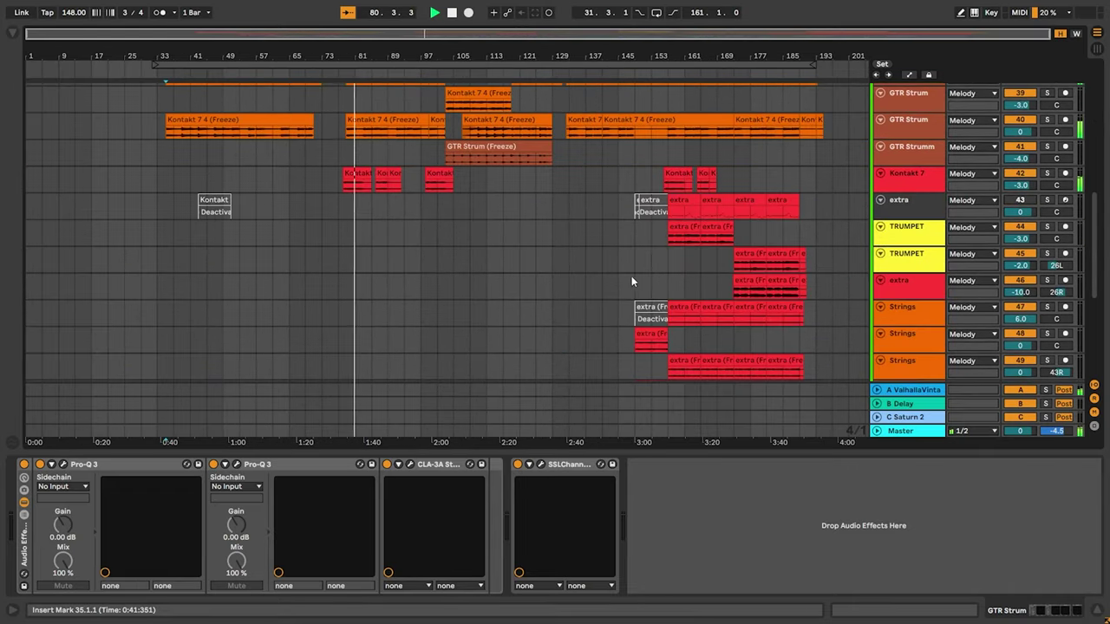
scroll(555, 291, "down", 9)
scroll(545, 308, "down", 2)
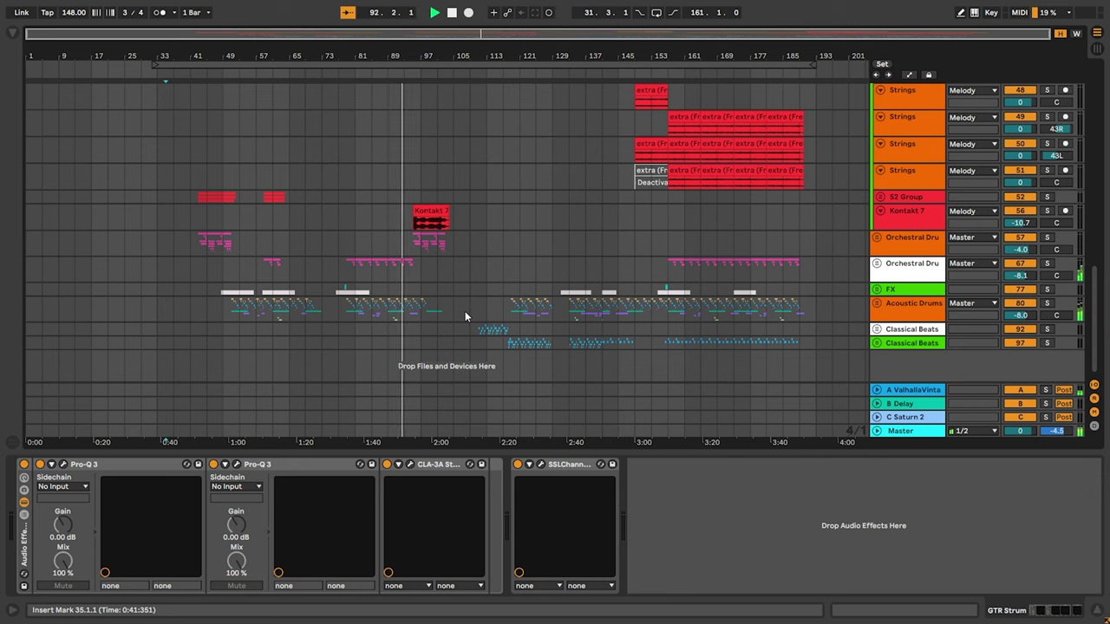
scroll(421, 317, "up", 5)
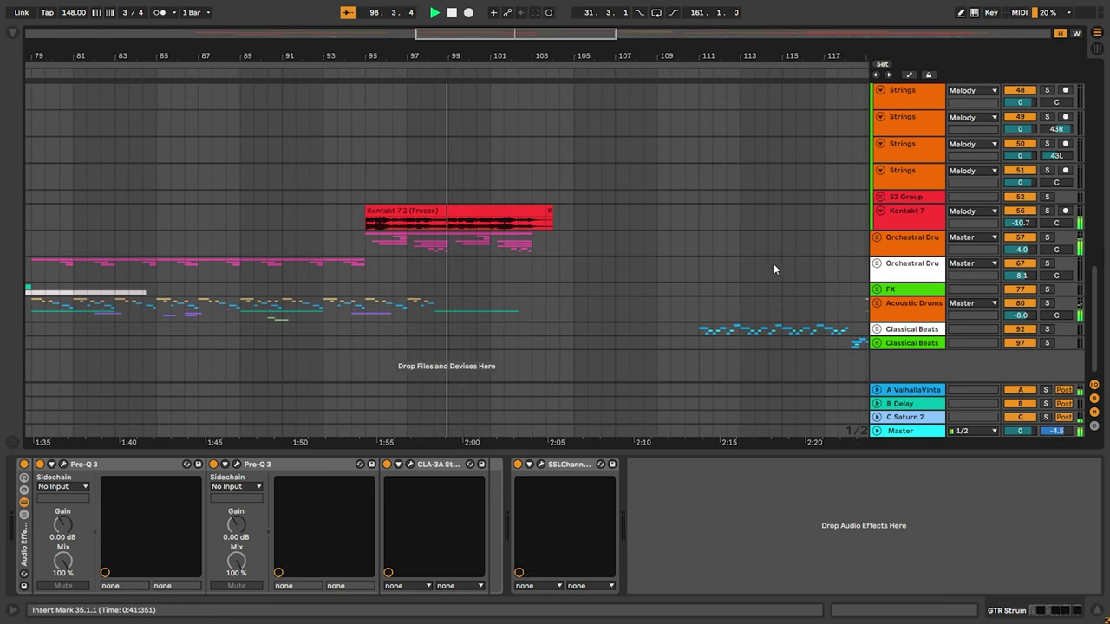
scroll(759, 268, "down", 4)
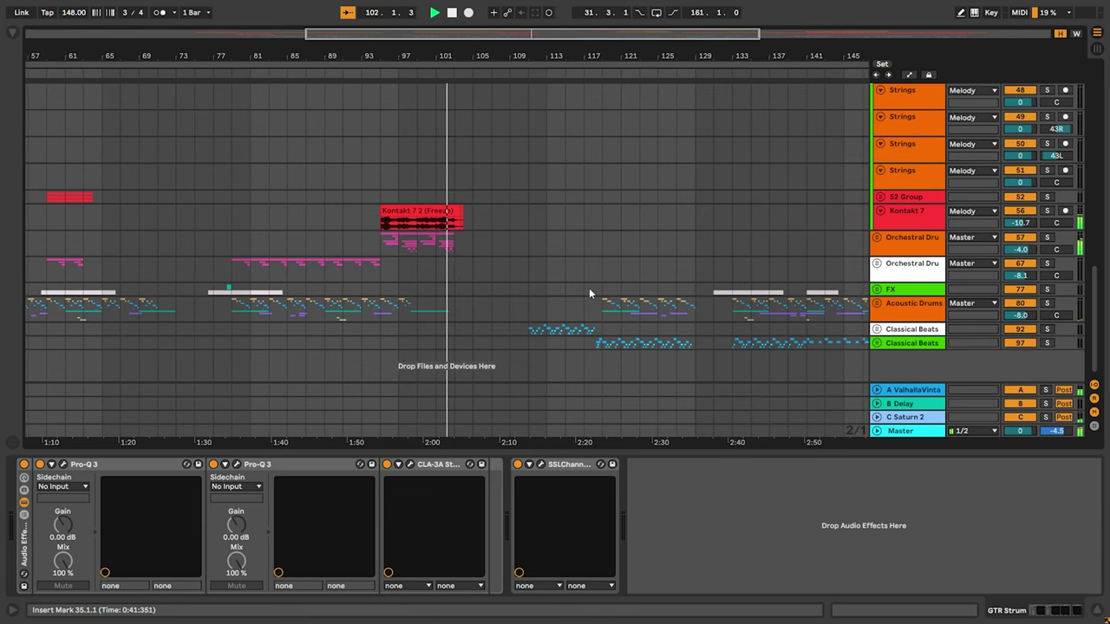
Mute the Vox group while the arrangement keeps playing
scroll(560, 293, "up", 10)
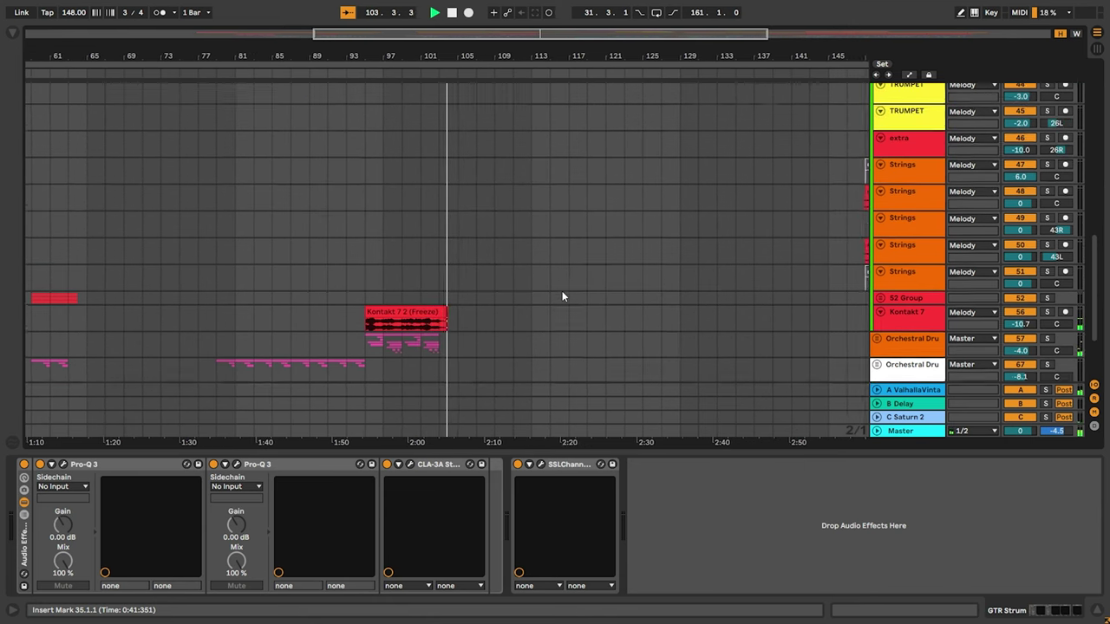
scroll(550, 297, "up", 3)
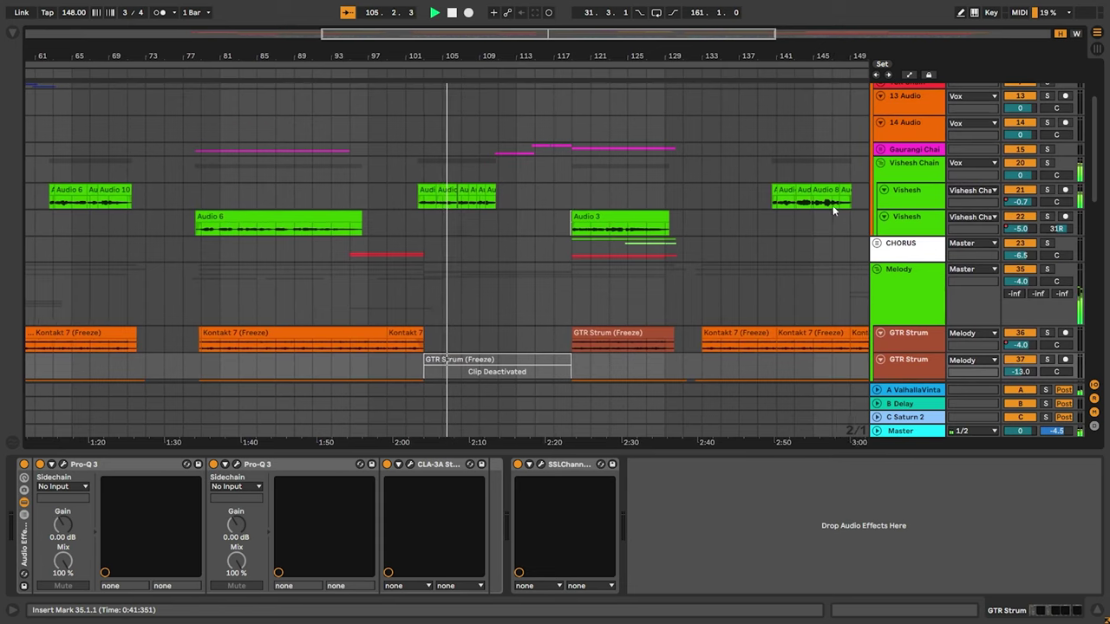
scroll(1006, 151, "up", 3)
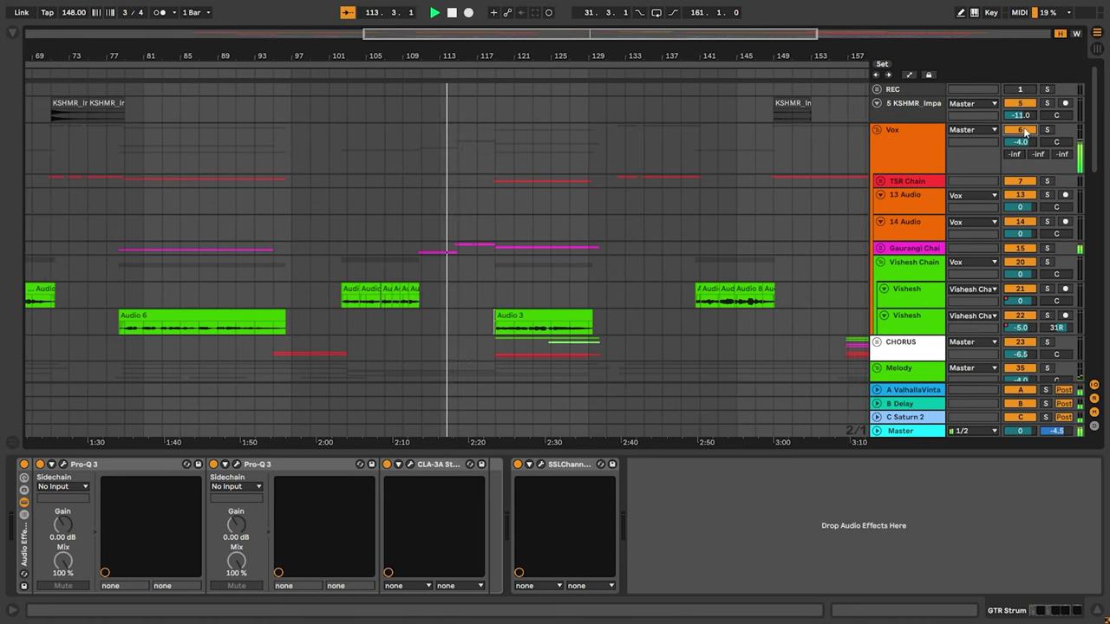
left_click(1024, 131)
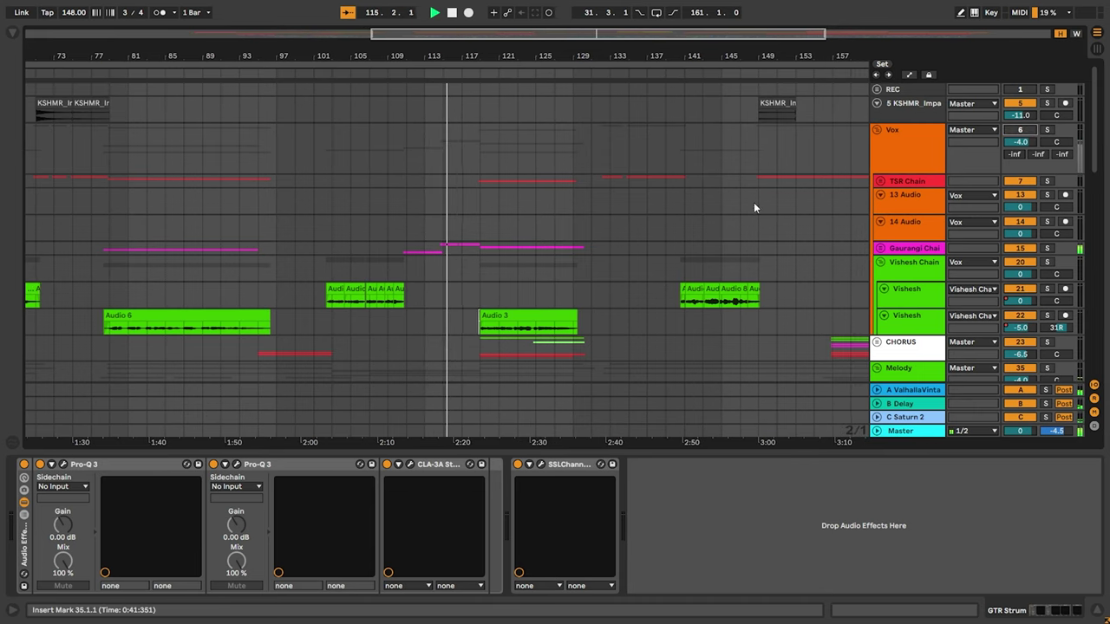
Save the current set and bring the guitar strum tracks into view across the full arrangement
scroll(753, 203, "down", 5)
key("ctrl+s")
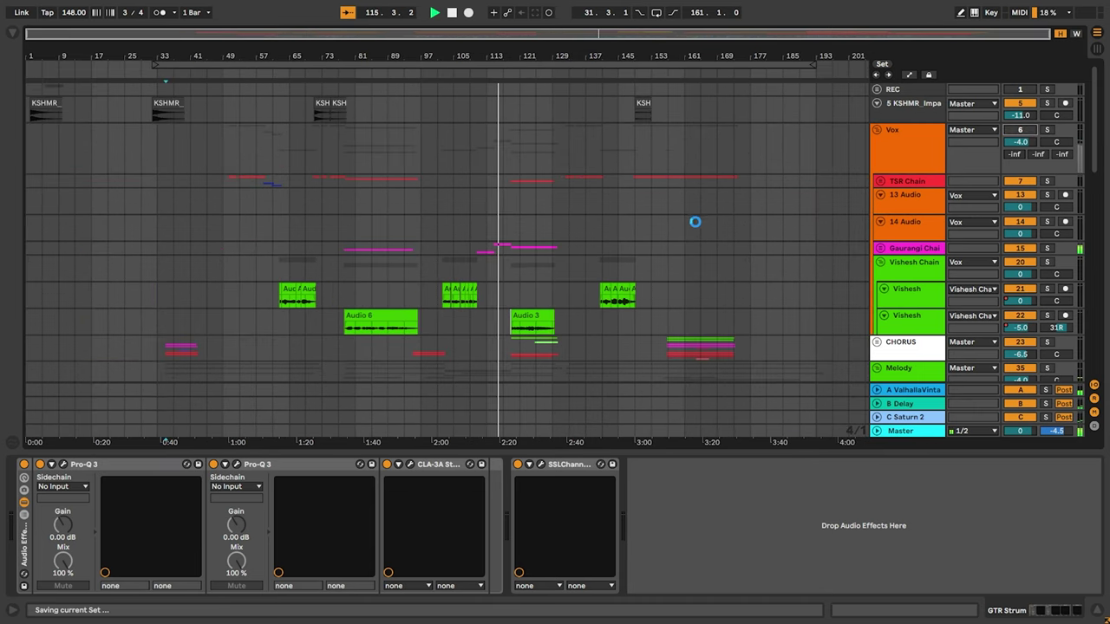
scroll(682, 275, "down", 5)
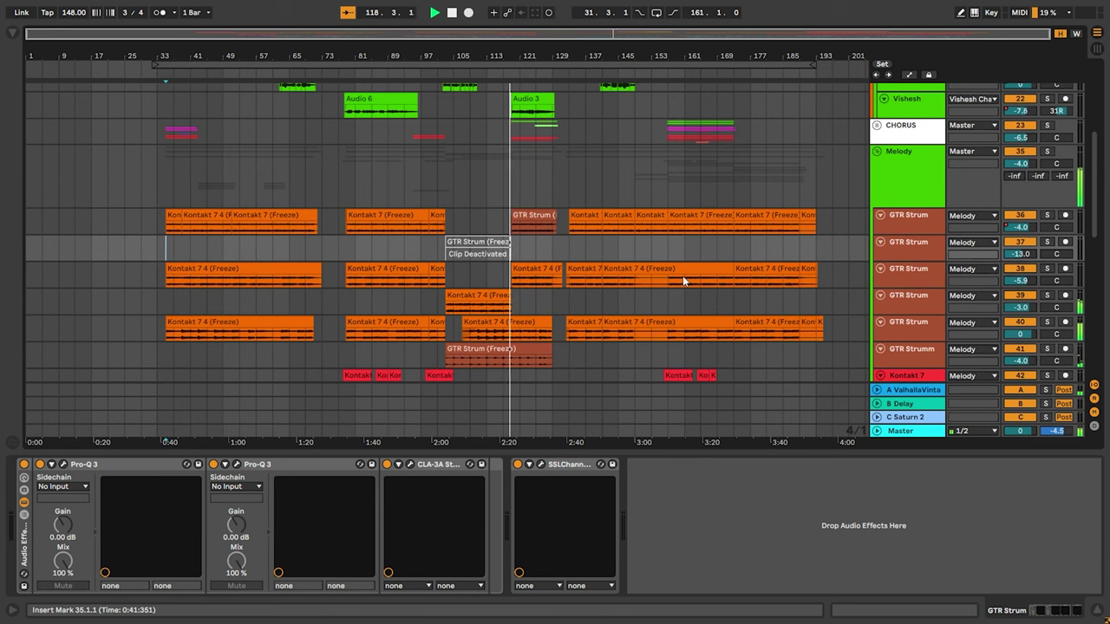
Examine the guitar strum, trumpet, extra and vocal tracks across the full arrangement, and stop the playback
scroll(682, 276, "down", 3)
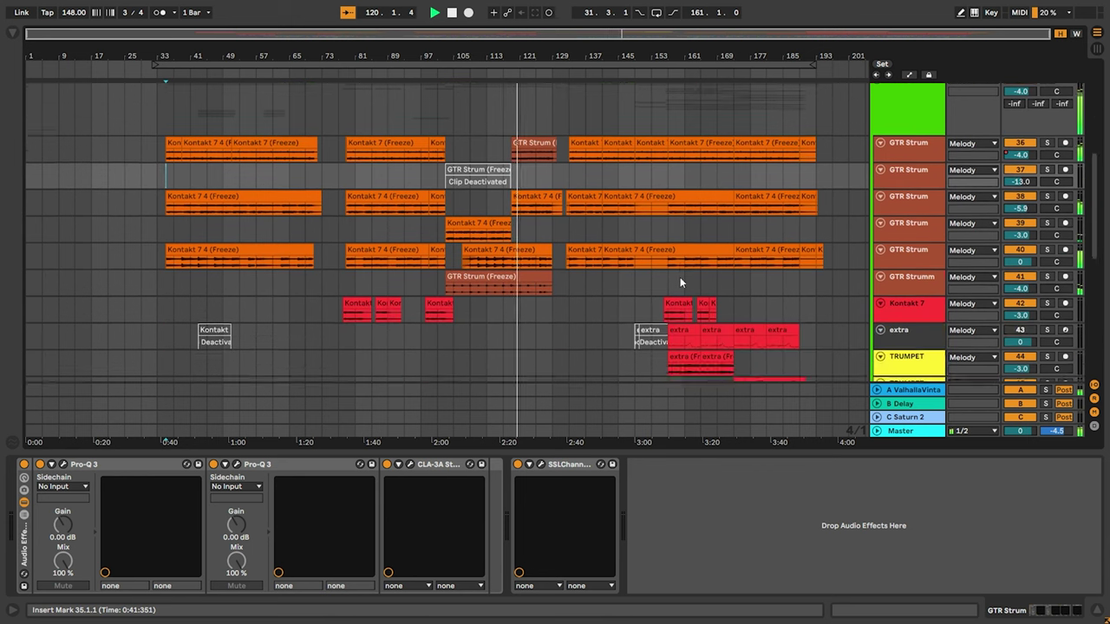
scroll(680, 276, "up", 8)
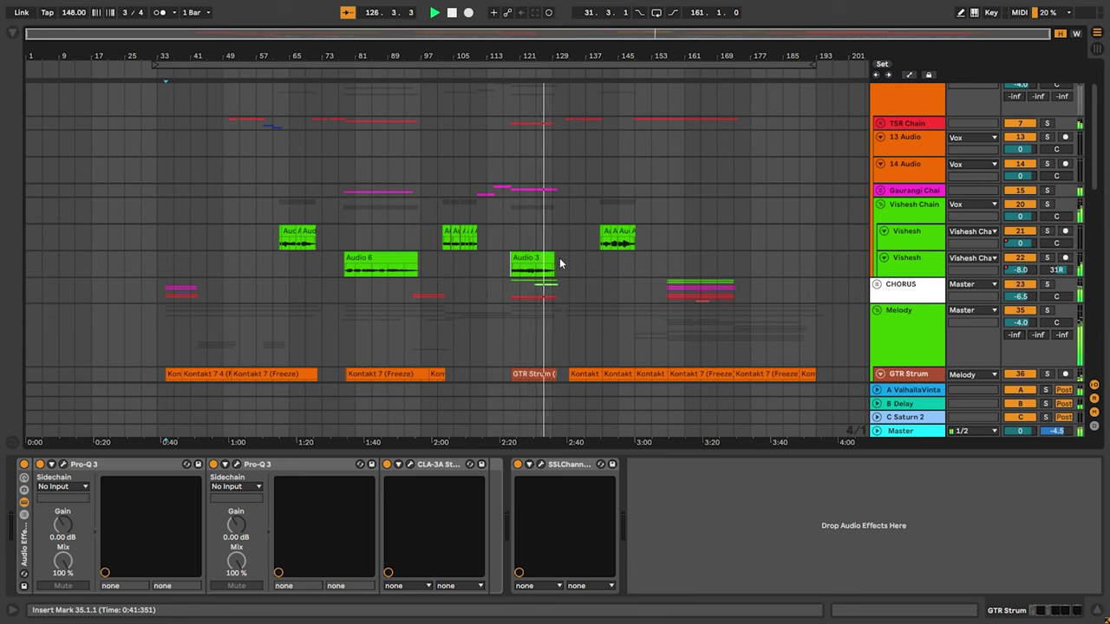
scroll(560, 263, "down", 6)
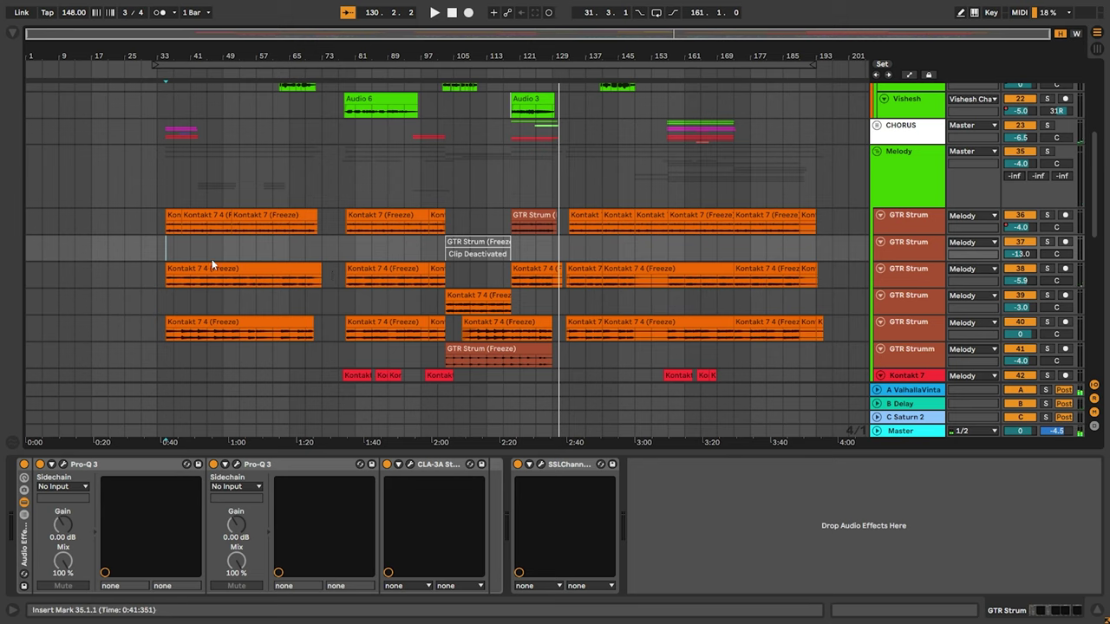
scroll(112, 269, "up", 5)
scroll(494, 255, "down", 5)
scroll(158, 273, "up", 5)
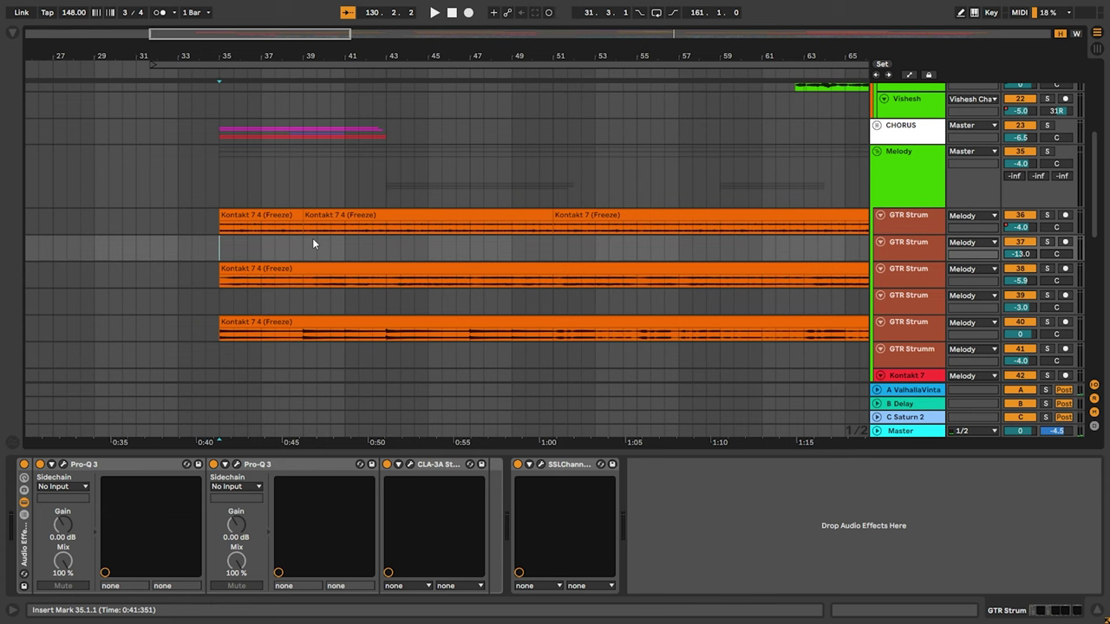
key("w")
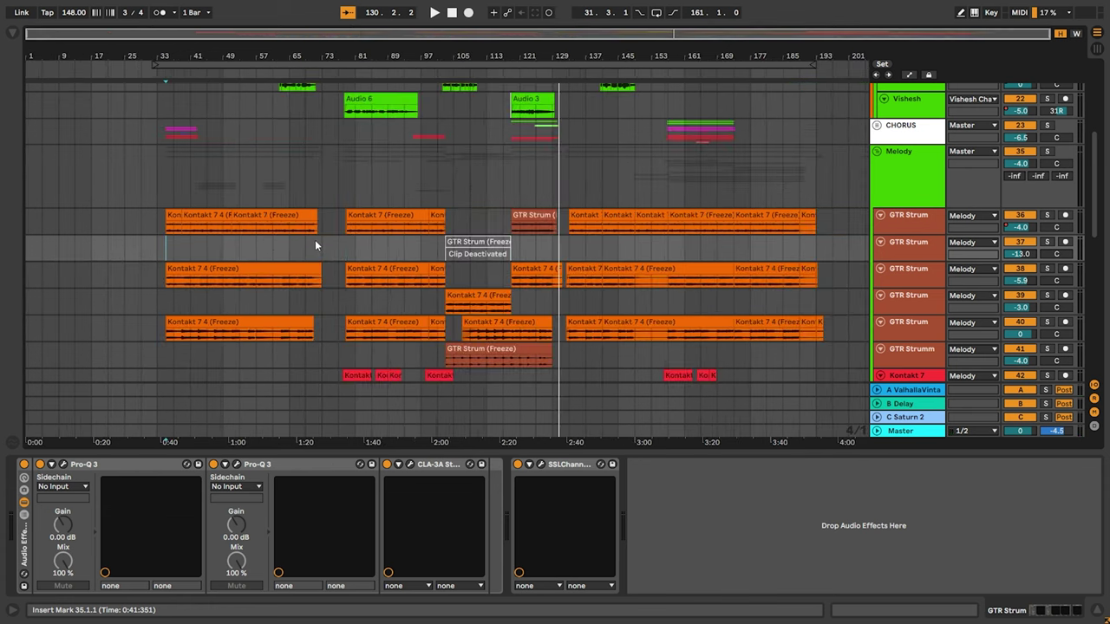
scroll(315, 243, "down", 3)
scroll(315, 257, "down", 3)
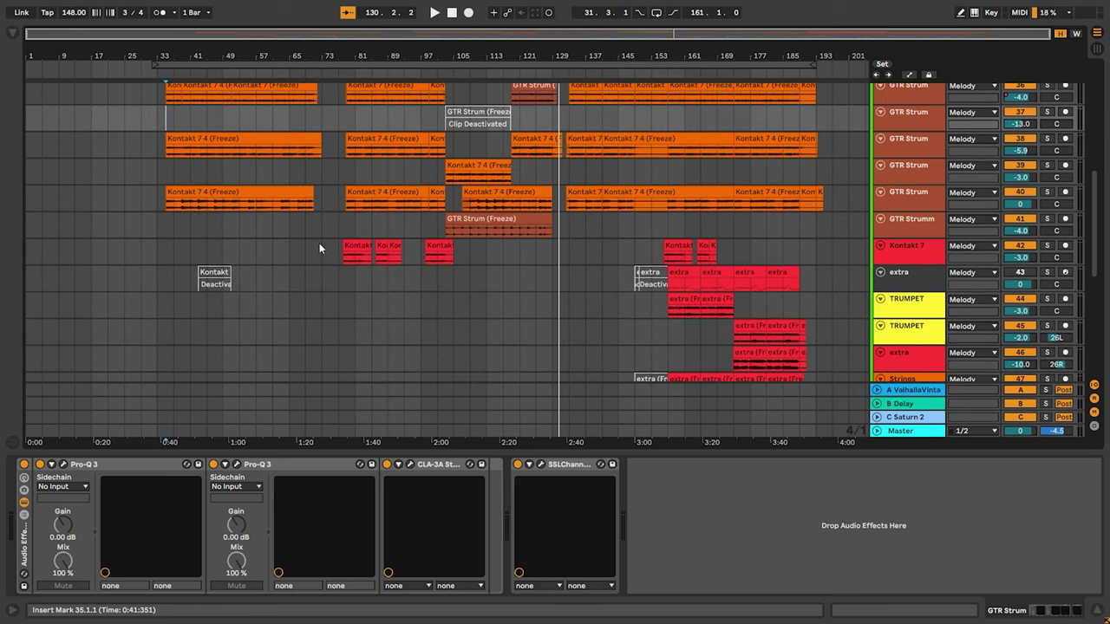
scroll(319, 245, "up", 10)
scroll(319, 247, "up", 3)
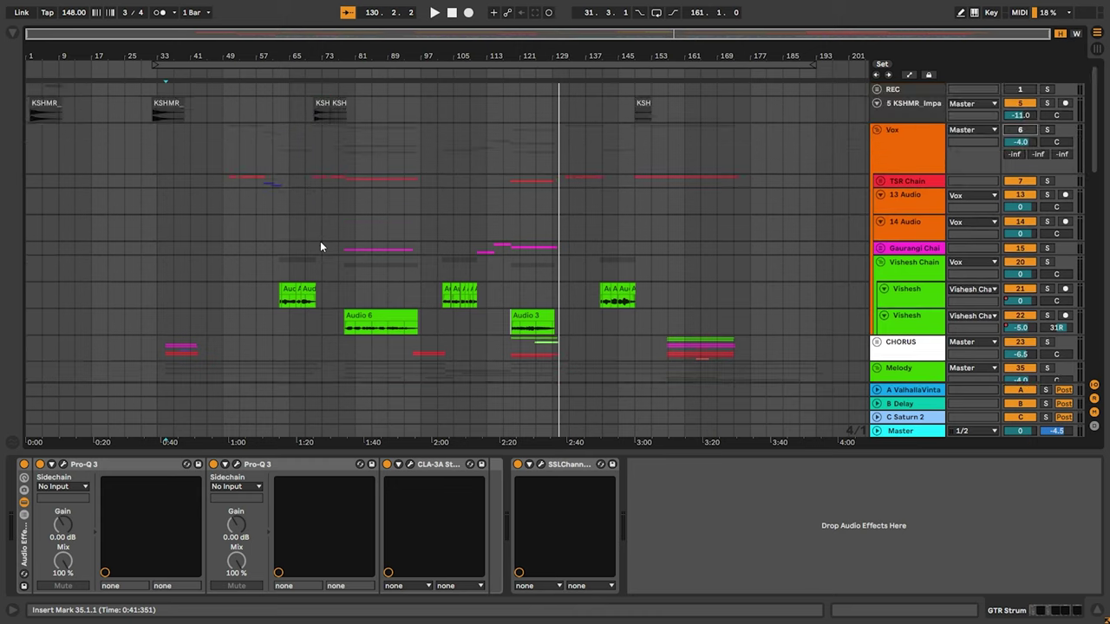
scroll(321, 238, "down", 3)
scroll(582, 222, "up", 3)
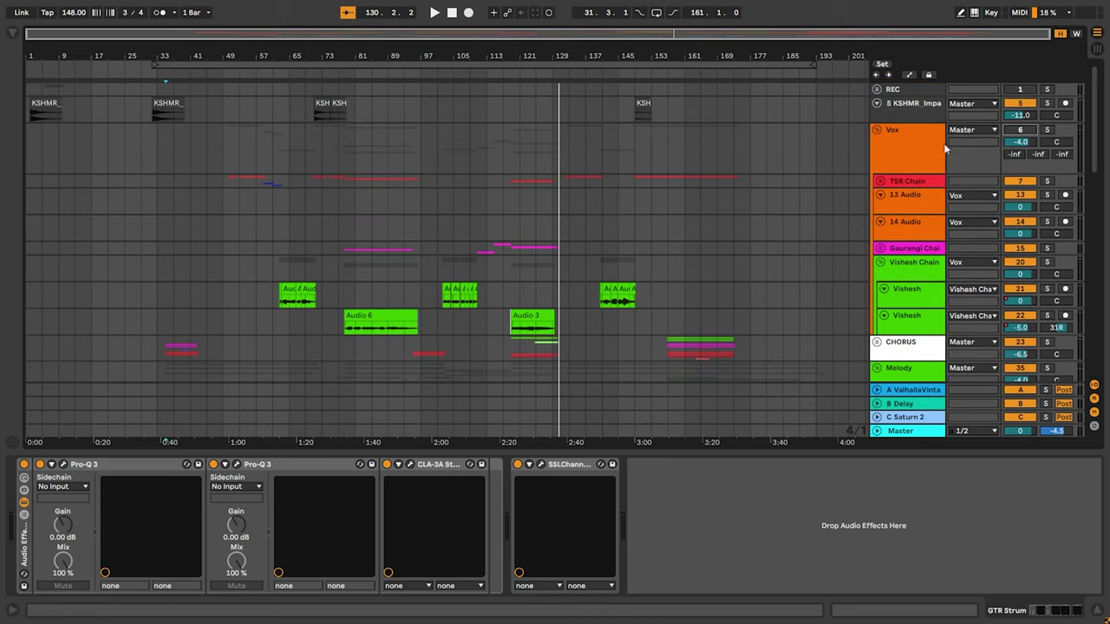
Fold the Vox group and save the set
left_click(881, 138)
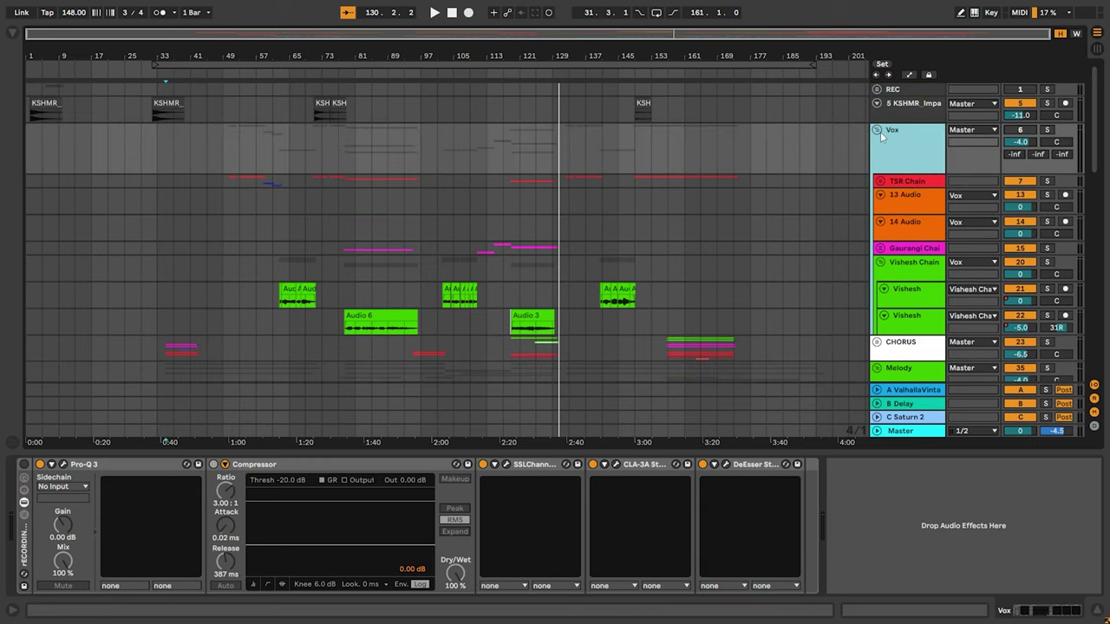
left_click(877, 130)
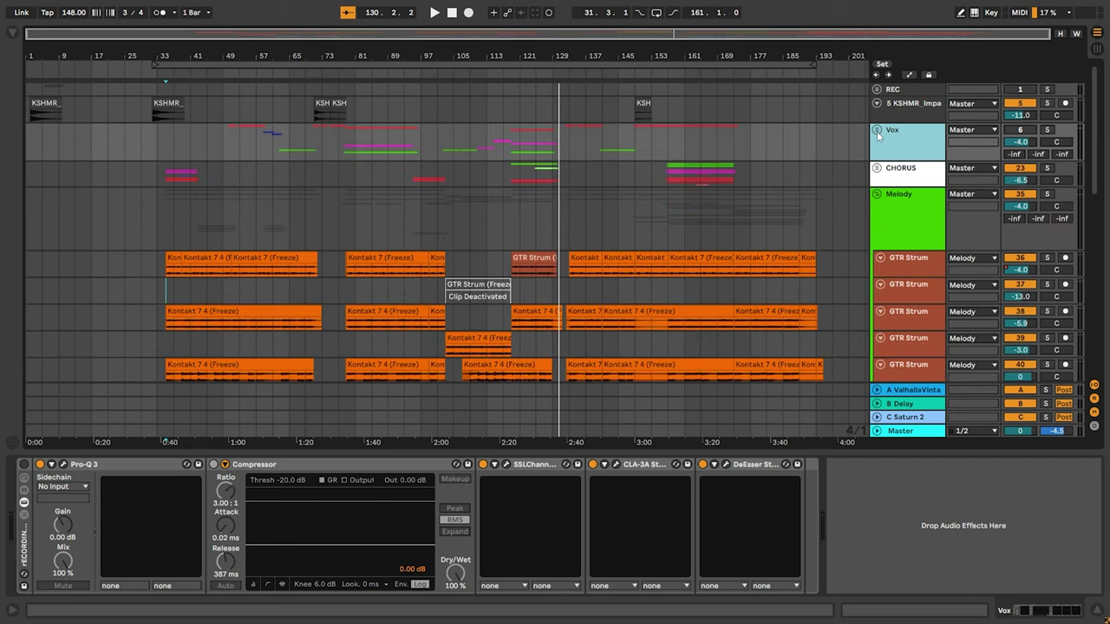
key("ctrl+s")
Place the insert marker at bar 35 on the GTR Strumm track and unmute the Vox group
left_click(906, 170)
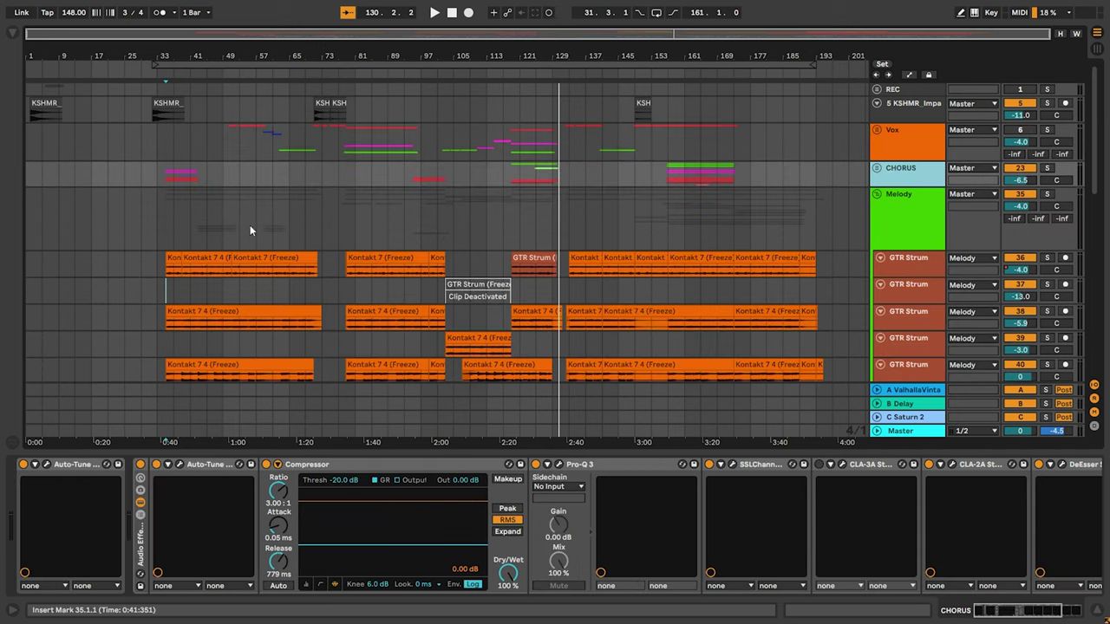
left_click(162, 240)
scroll(158, 241, "up", 5)
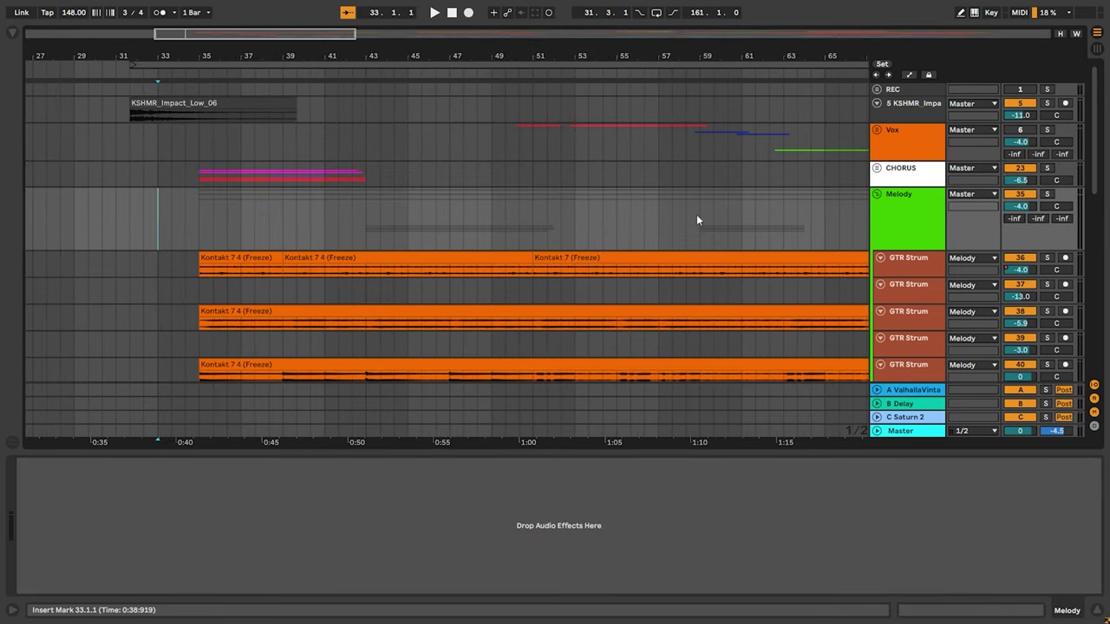
scroll(368, 218, "down", 8)
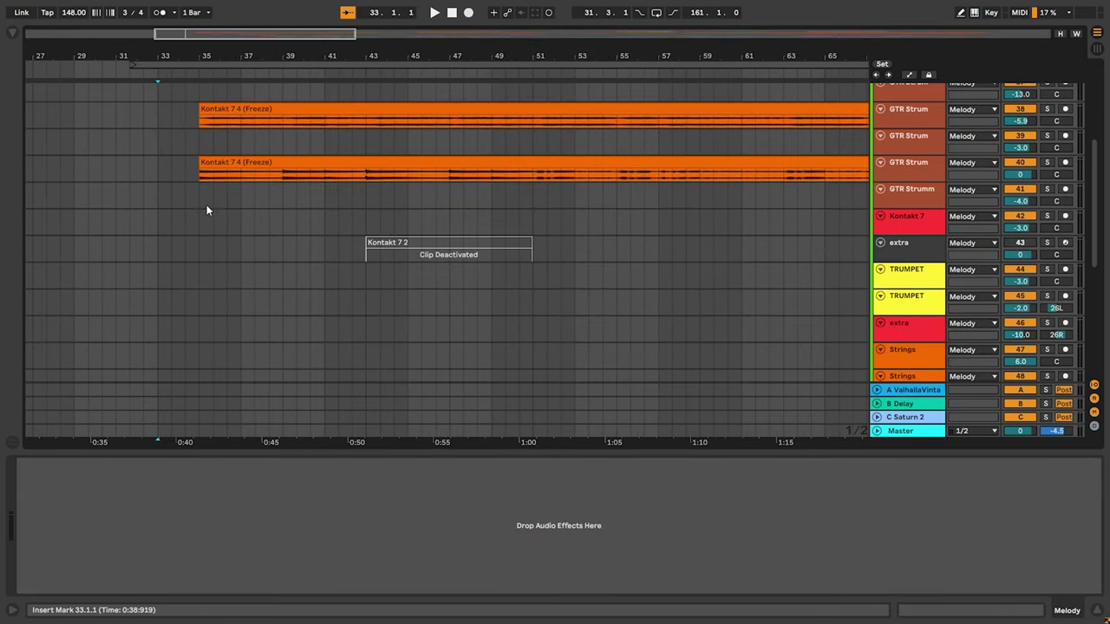
left_click(199, 198)
scroll(216, 208, "up", 5)
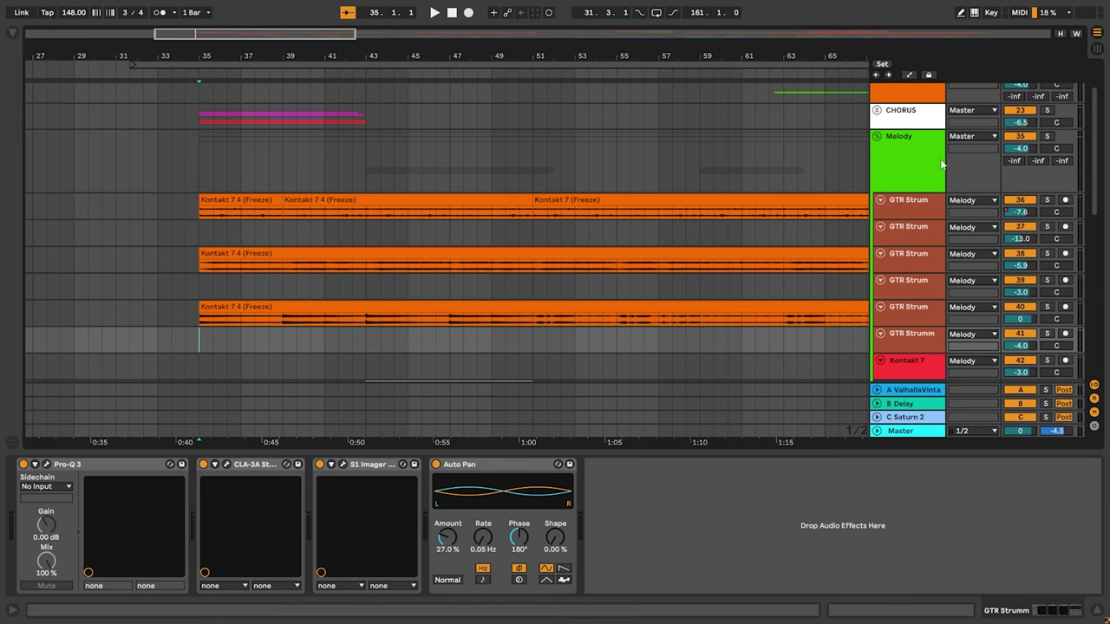
scroll(908, 177, "up", 2)
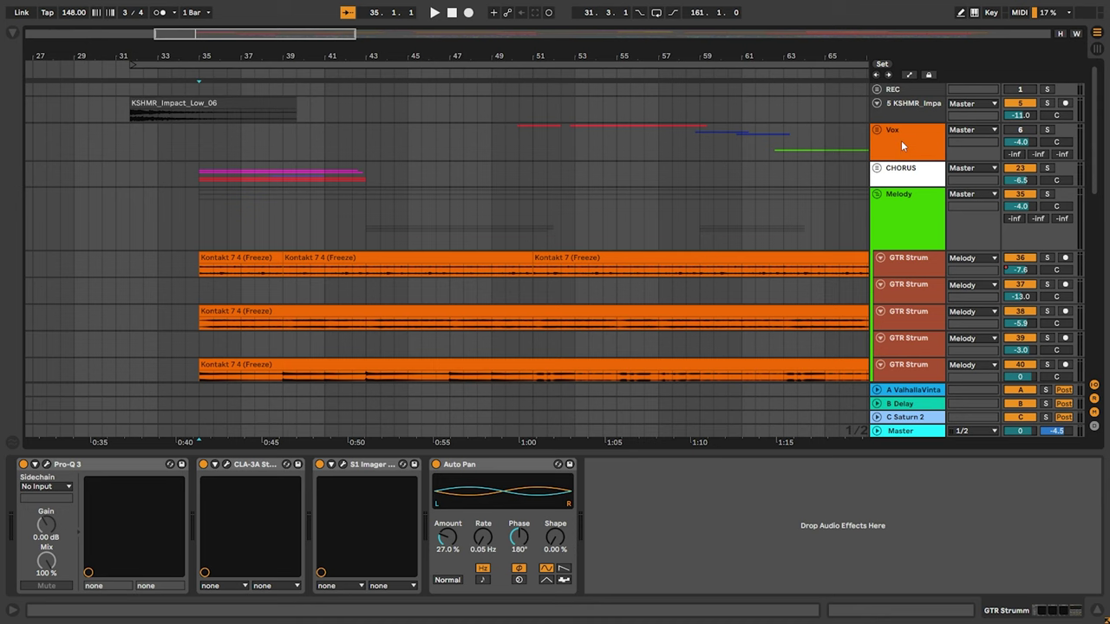
Fold the Melody group and save the set
left_click(878, 196)
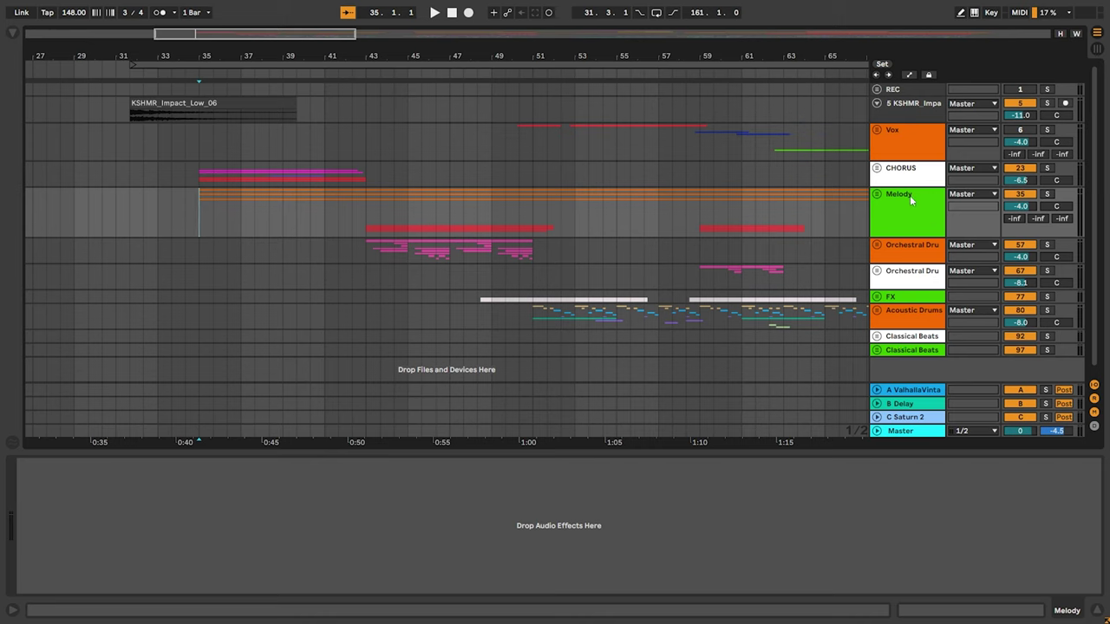
key("ctrl+s")
Play the CHORUS and Melody layers from bar 35 up to about bar 42
scroll(179, 236, "up", 3)
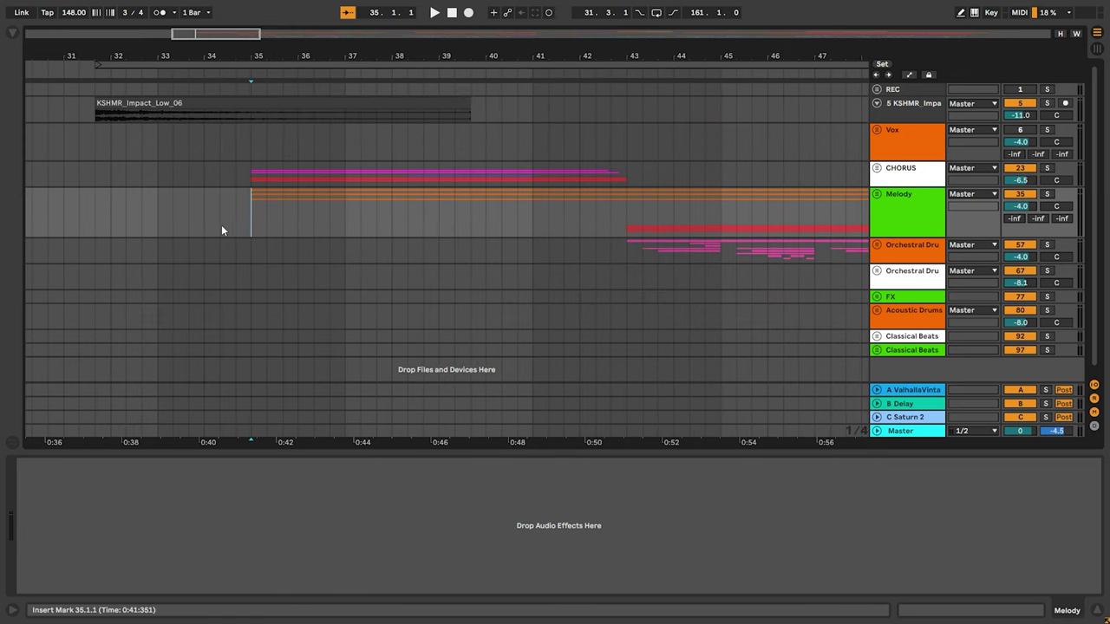
scroll(221, 224, "up", 3)
key("space")
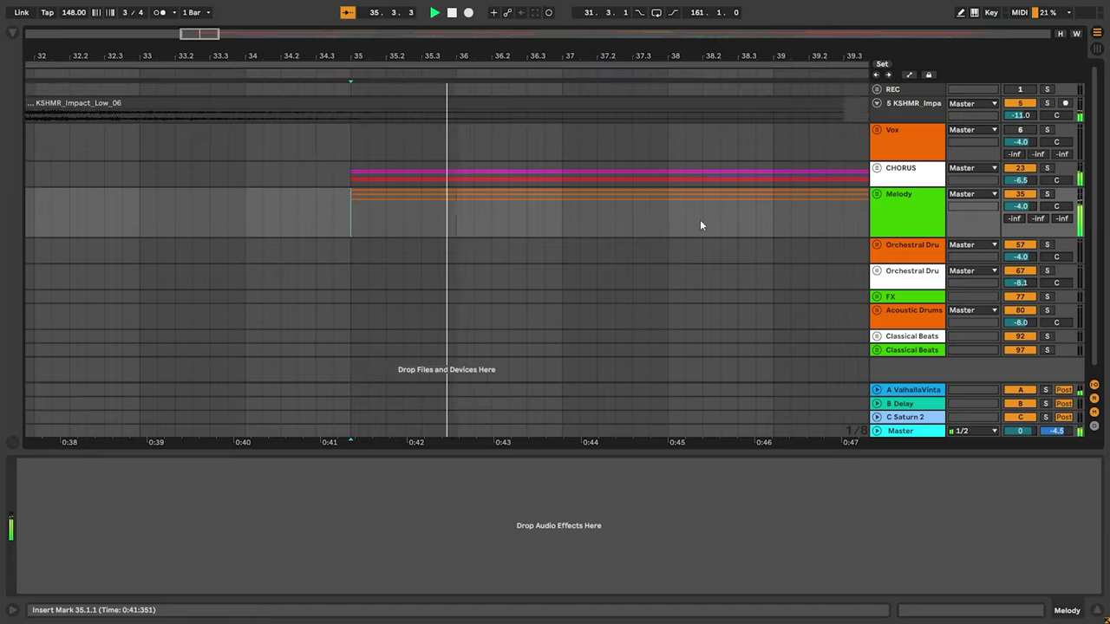
scroll(780, 216, "down", 5)
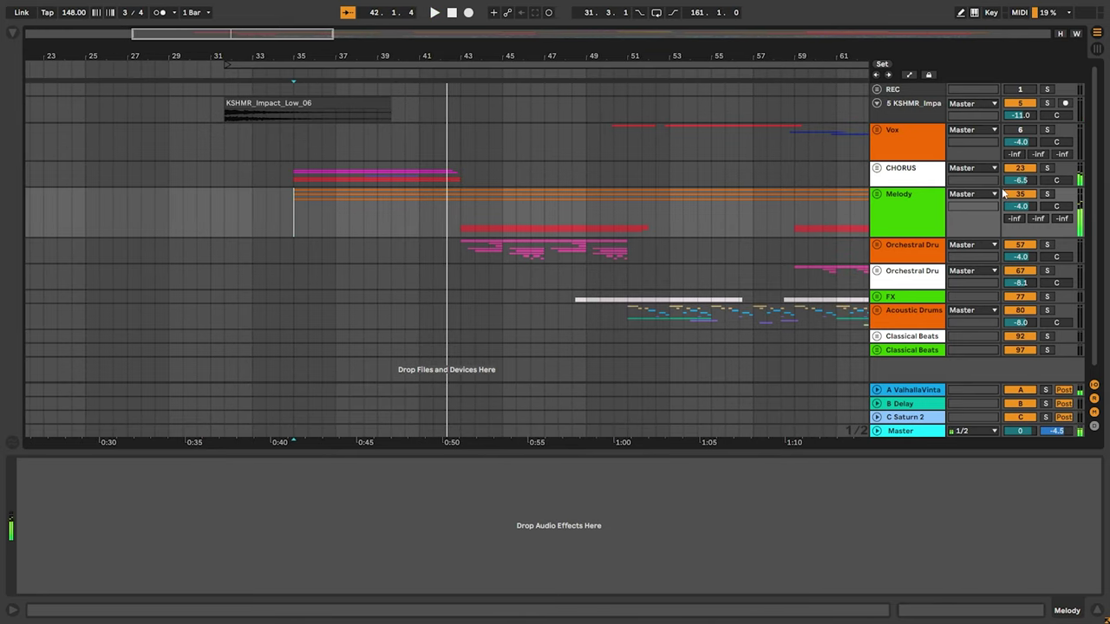
Unfold the CHORUS group and review its vocal tracks around bars 35 to 43
left_click(876, 168)
scroll(491, 234, "down", 5)
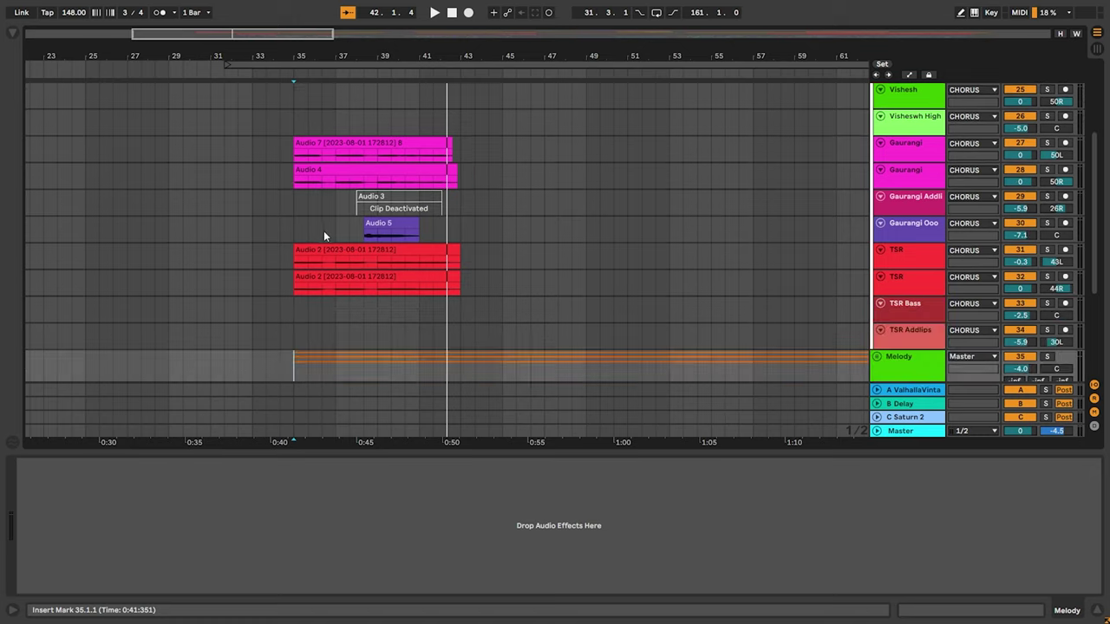
scroll(323, 235, "up", 3)
scroll(797, 189, "up", 3)
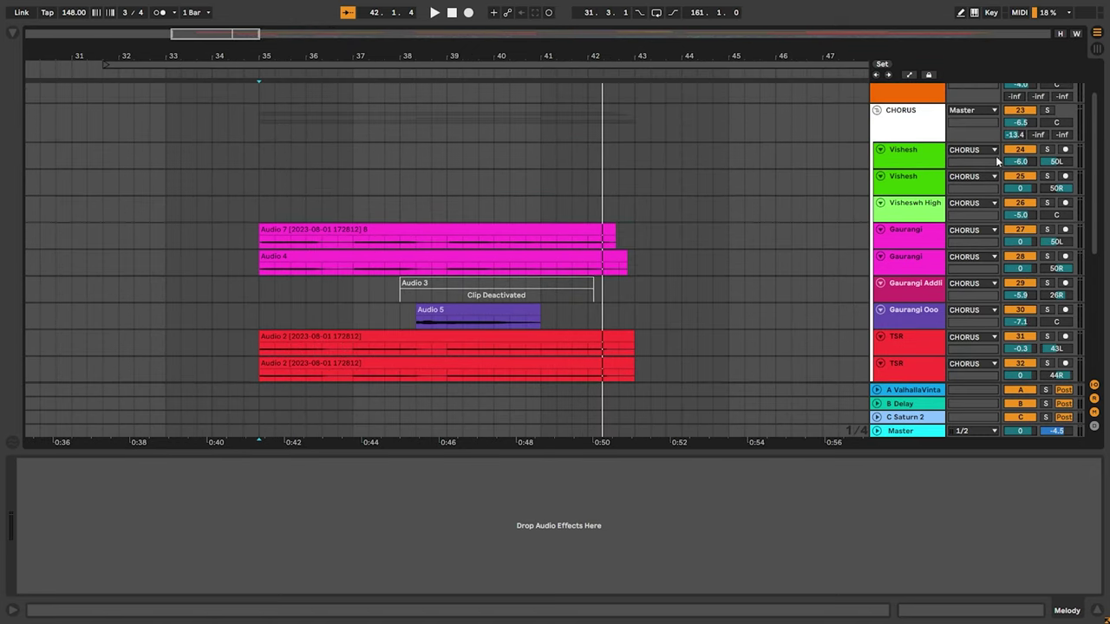
scroll(488, 330, "down", 3)
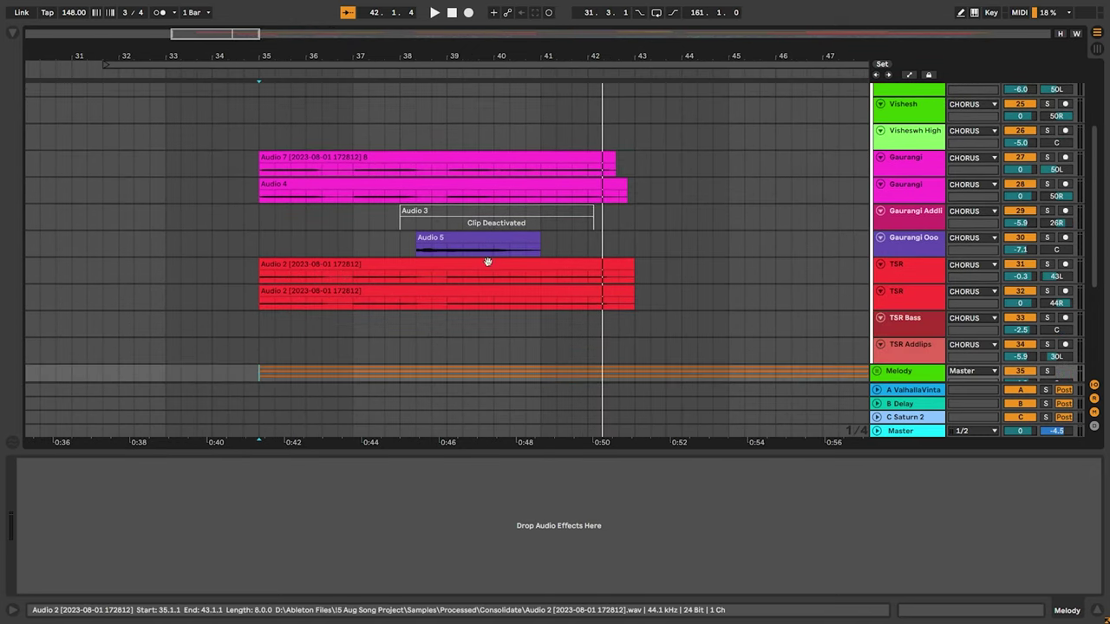
Play the chorus from bar 35 and solo vocal tracks 27 and 28
left_click(259, 225)
key("space")
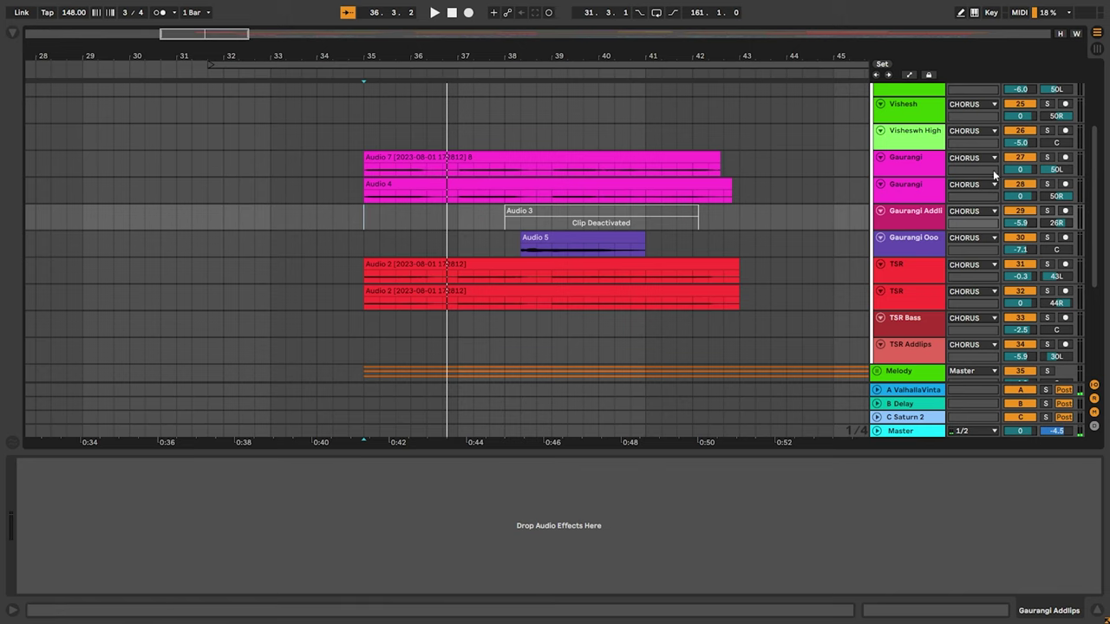
left_click(1049, 158)
left_click(1049, 185)
left_click(1047, 158, "ctrl")
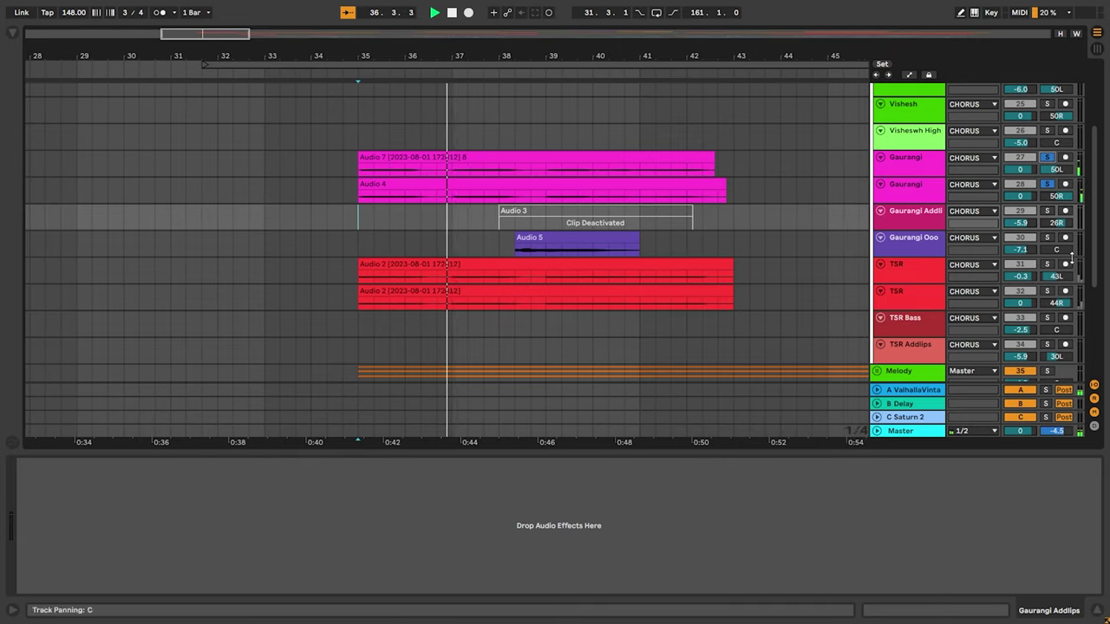
key("space")
Add vocal tracks 31, 32 and 30 to the solo and play the soloed chorus vocals together
left_click(1047, 267, "ctrl")
left_click(1047, 293, "ctrl")
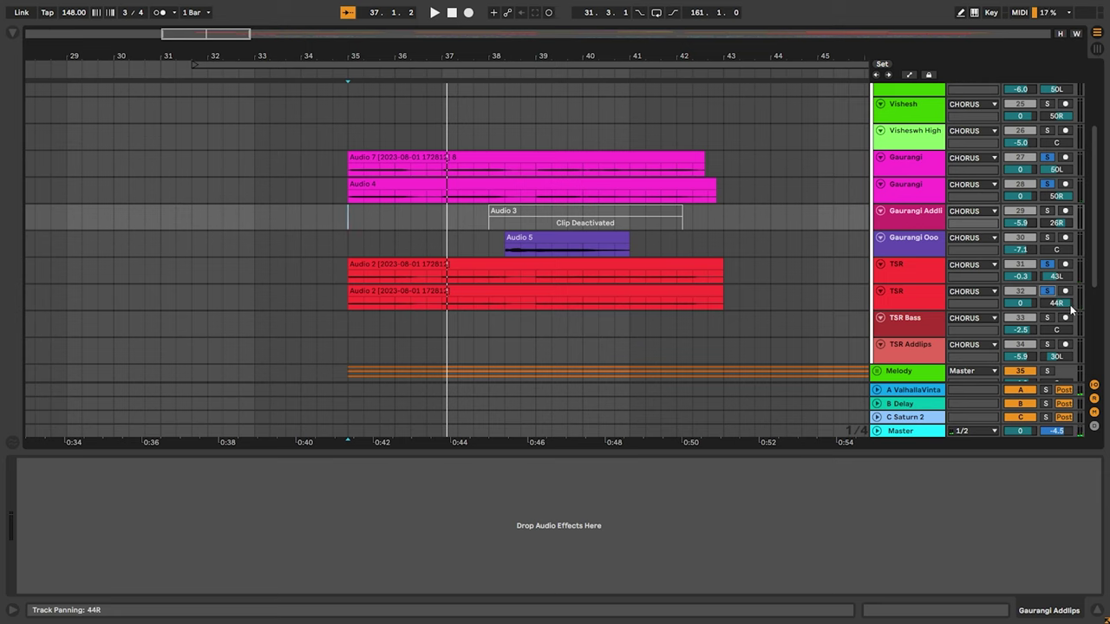
scroll(780, 315, "down", 3)
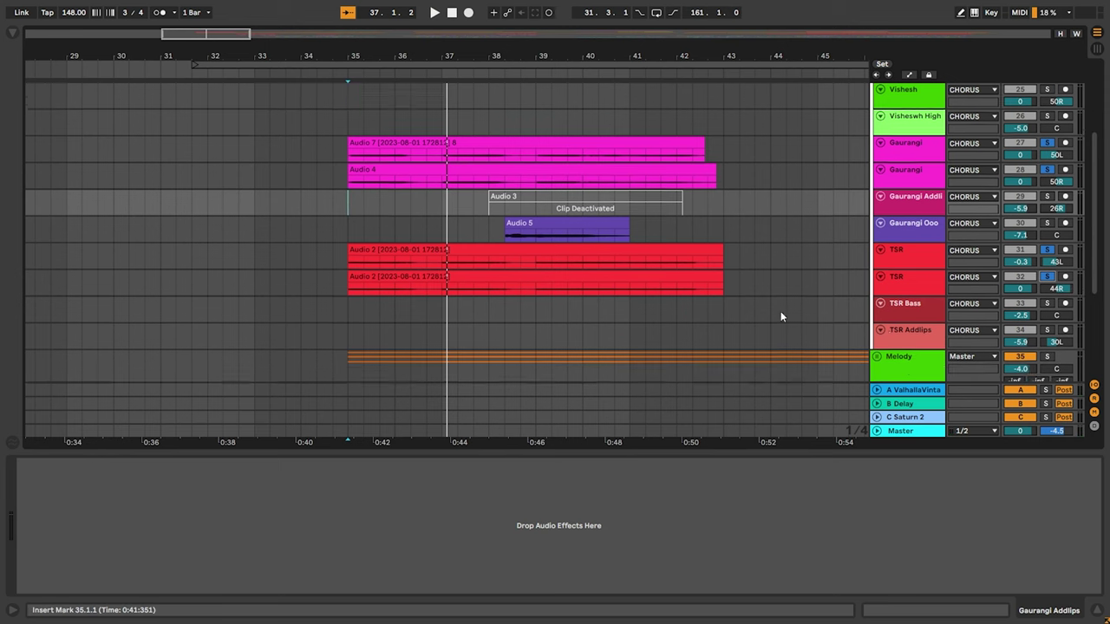
scroll(965, 248, "up", 1)
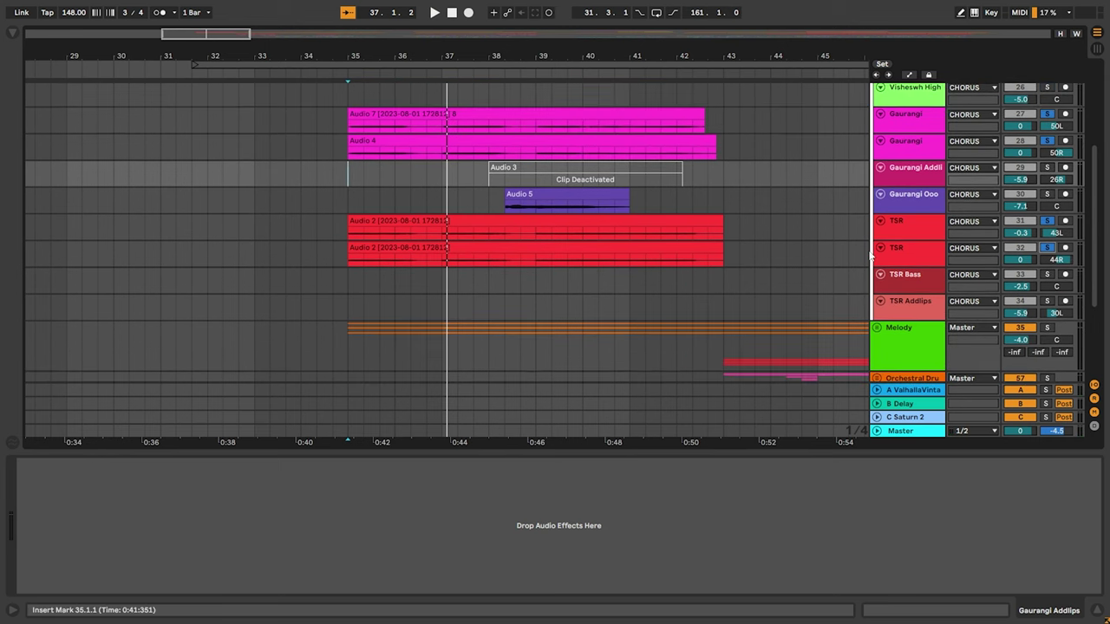
key("space")
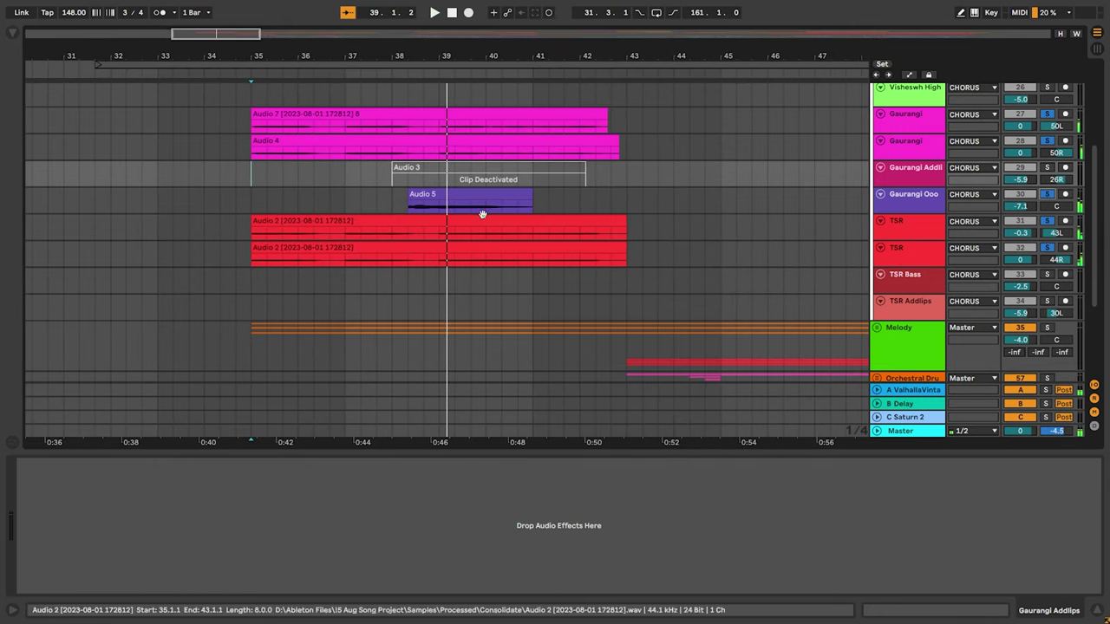
Play the soloed chorus vocals from bar 38 to hear the purple Ooo layer on track 30
key("space")
left_click(394, 203)
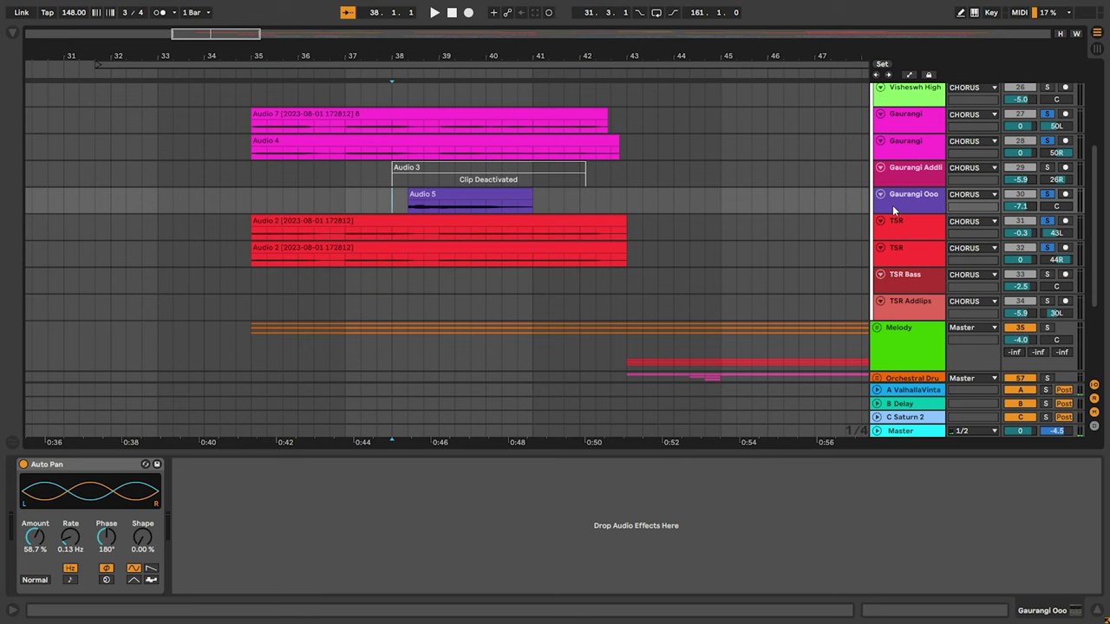
key("space")
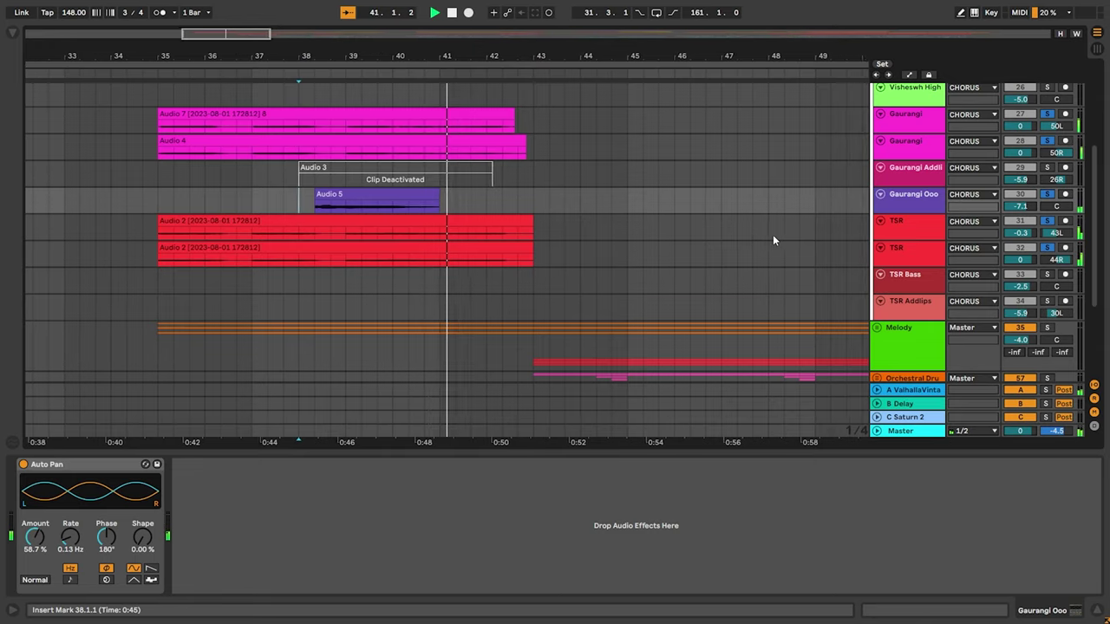
key("space")
Solo the Melody group and play it from bar 35
scroll(805, 267, "down", 4)
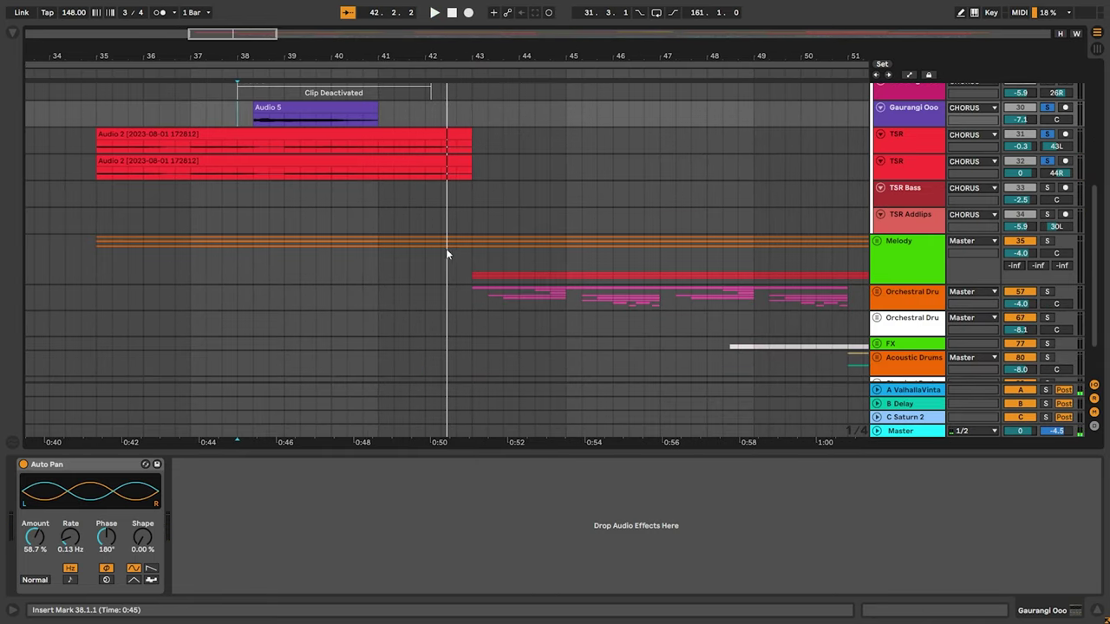
left_click(98, 223)
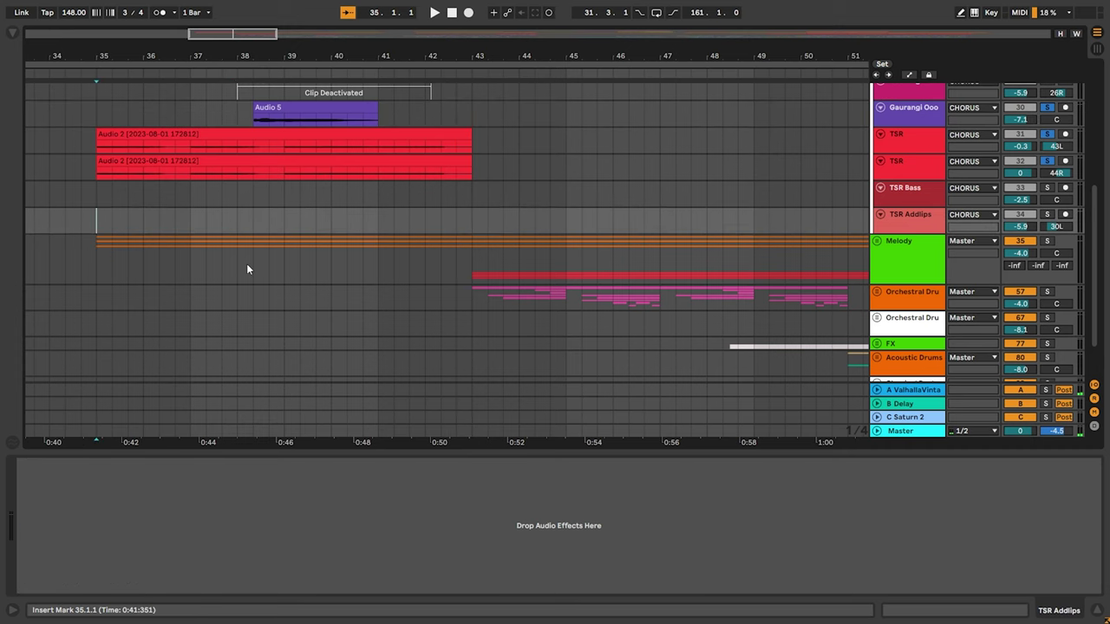
left_click(994, 260)
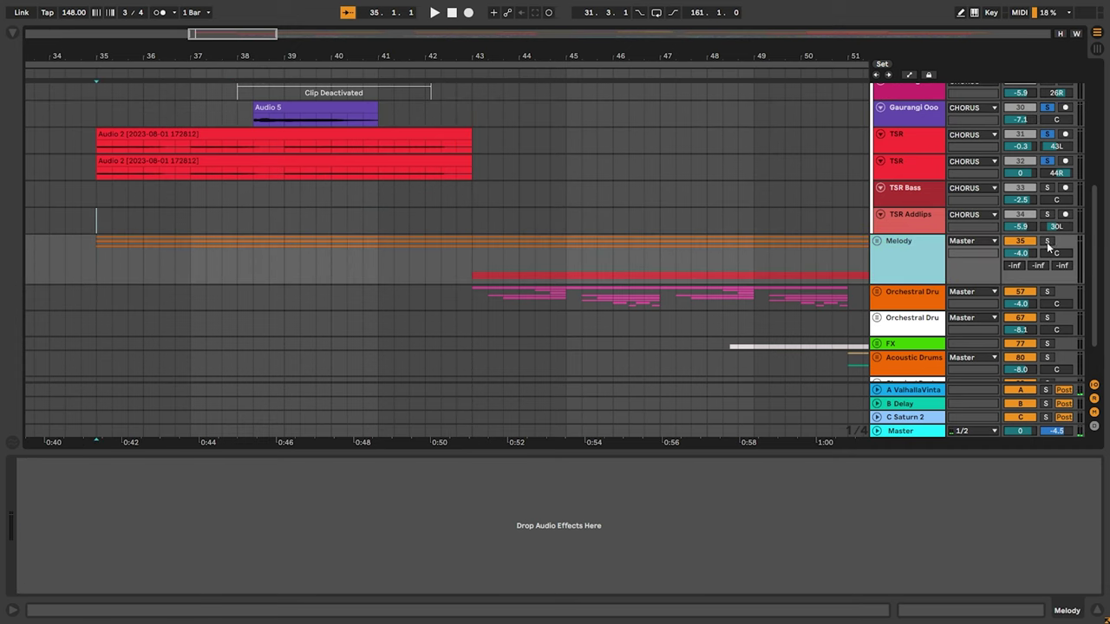
left_click(1047, 245)
key("space")
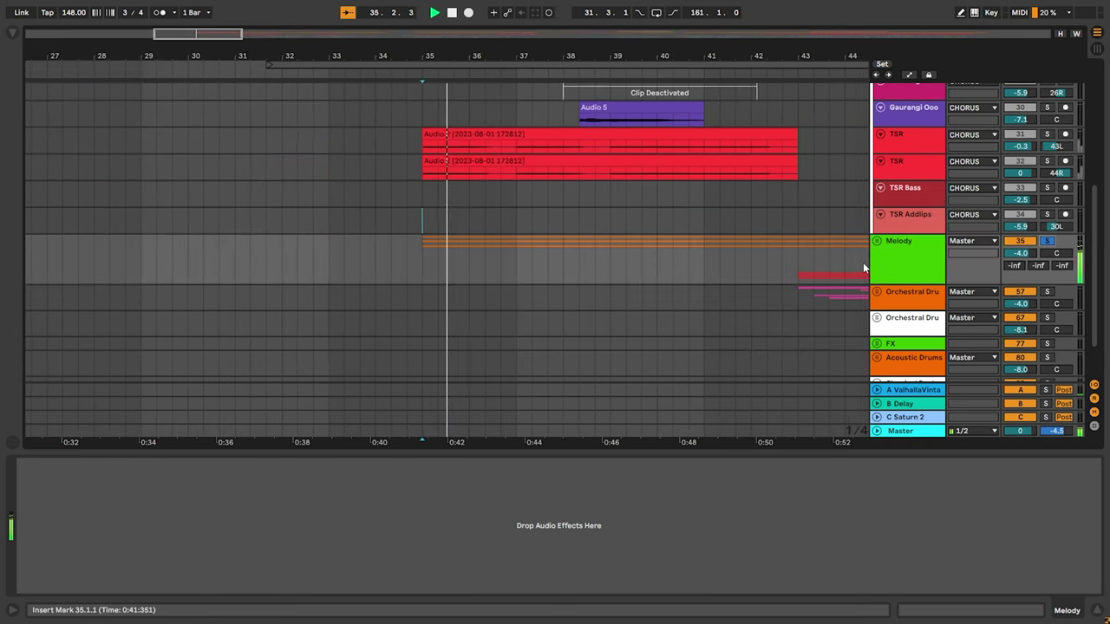
Unfold the Melody group and bring its guitar strum tracks into view during playback
scroll(866, 264, "down", 1)
left_click(876, 213)
scroll(719, 254, "down", 5)
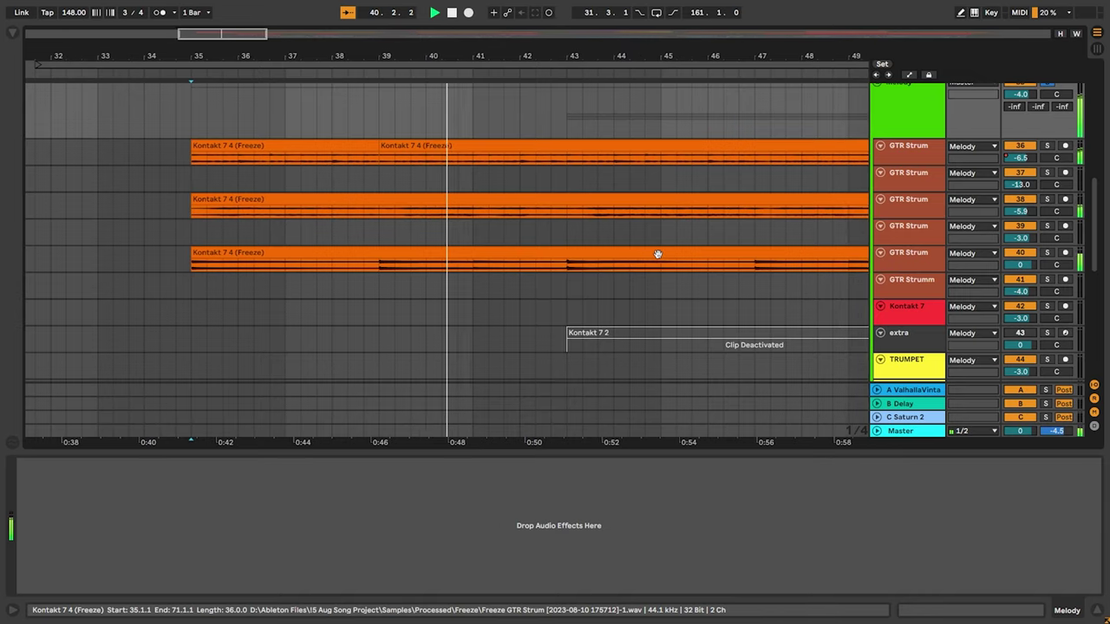
Play the GTR Strum layers from bar 35, soloing tracks 36, 38 and 40 one after another
key("space")
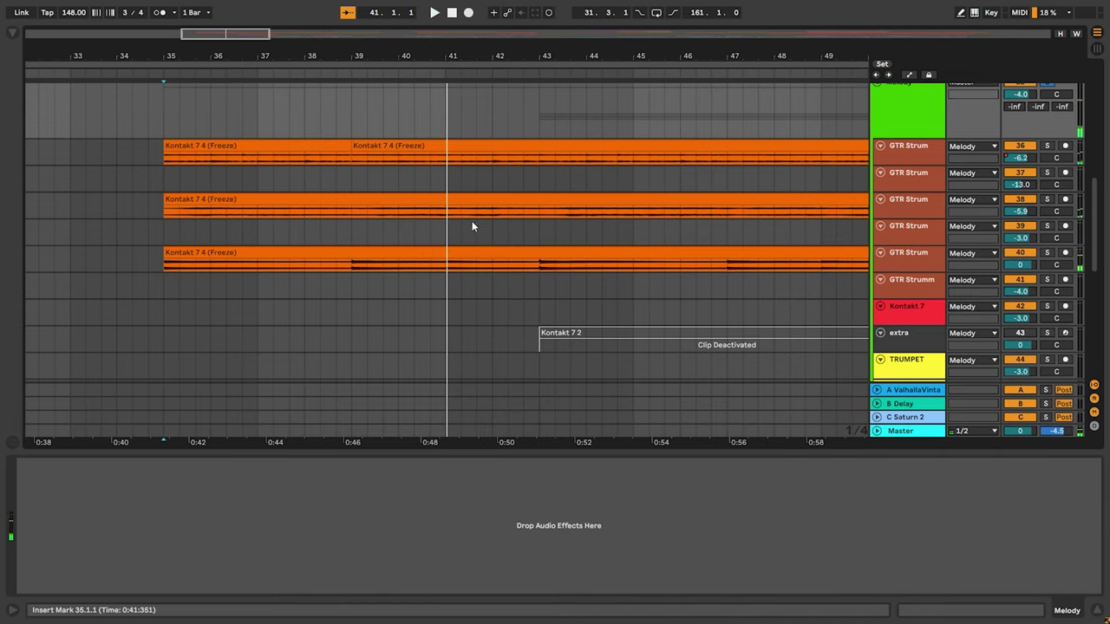
left_click(1046, 148)
key("space")
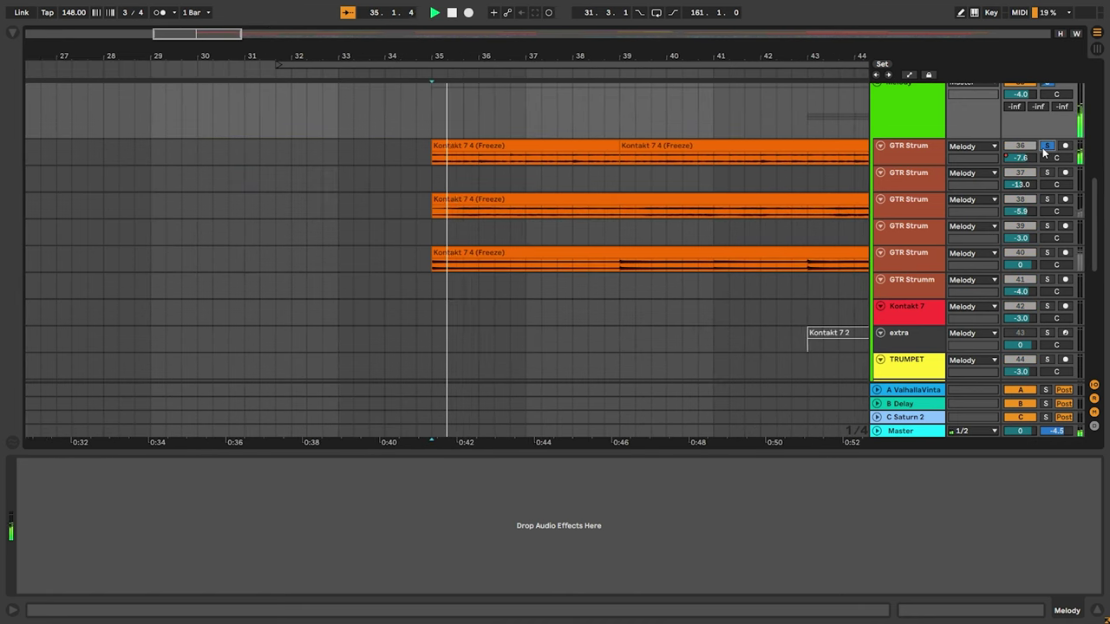
left_click(1050, 201)
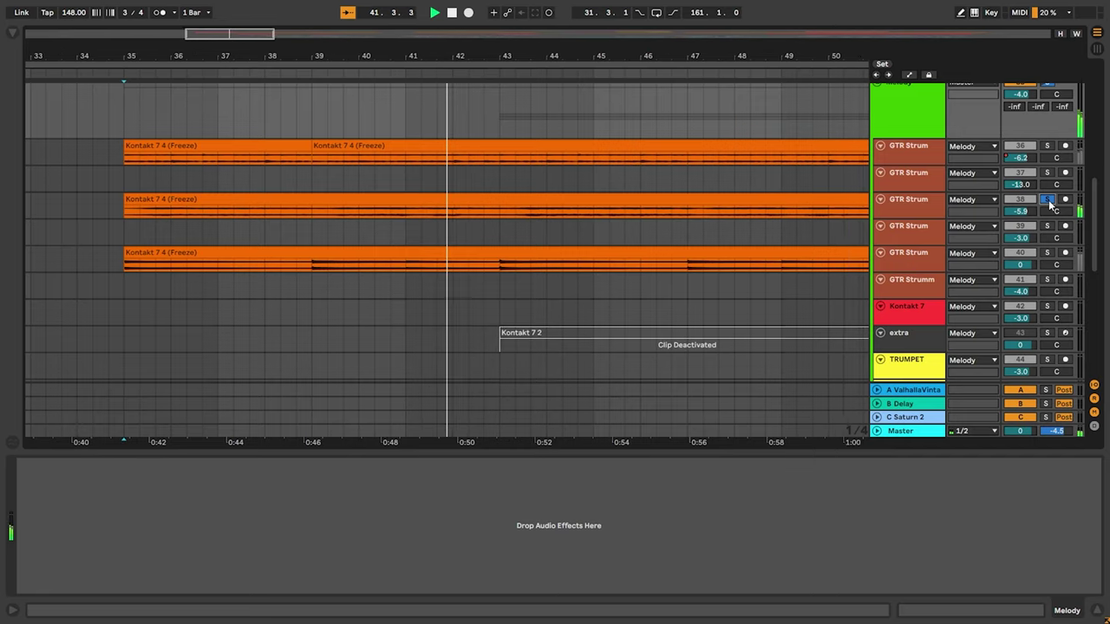
left_click(1048, 254)
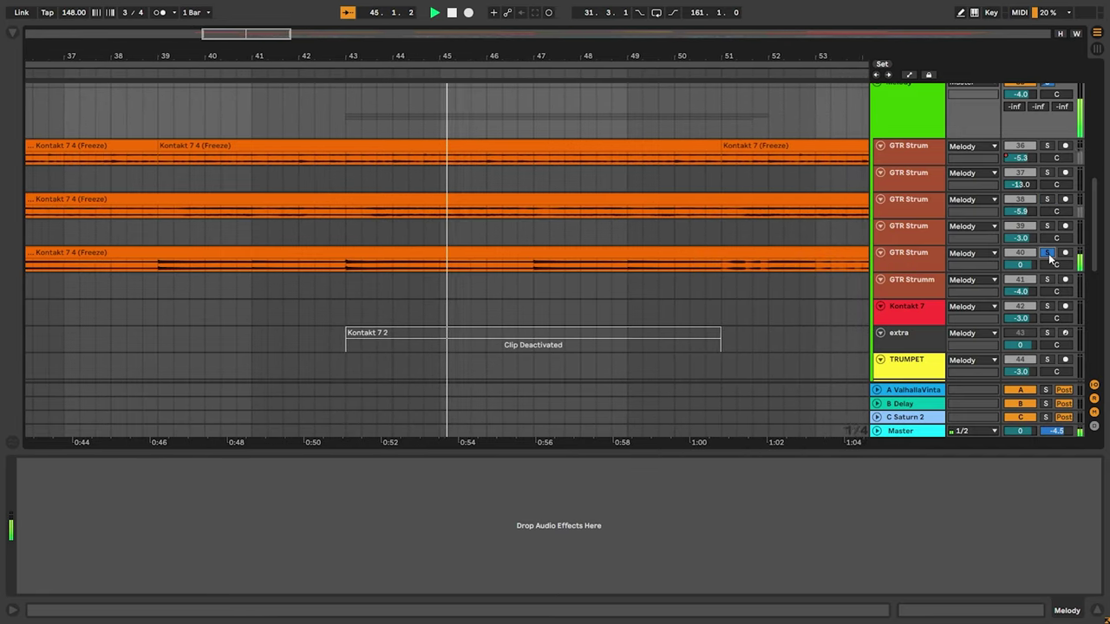
Clear the solos on the guitar track and the Melody group, and play the full mix from bar 35
scroll(1046, 200, "up", 1)
scroll(1046, 189, "up", 5)
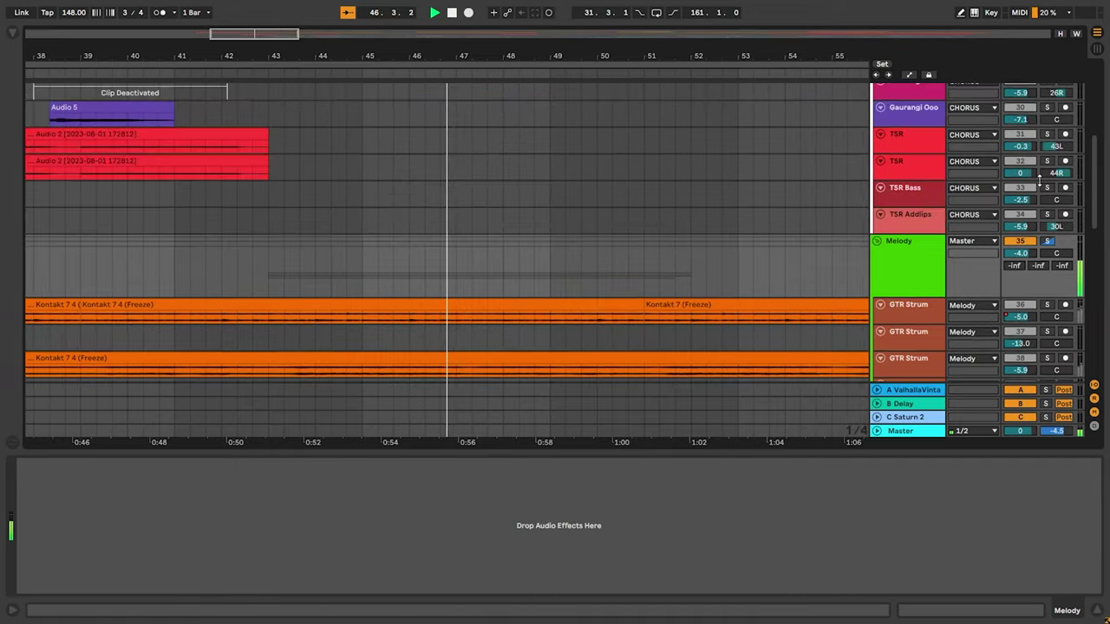
scroll(1032, 227, "up", 6)
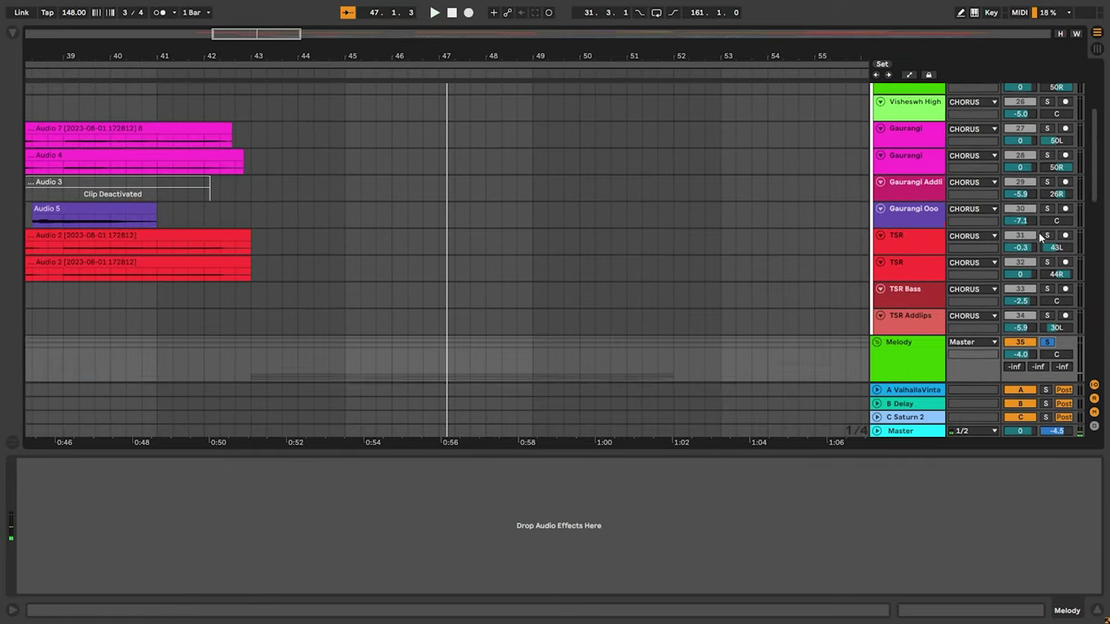
scroll(1045, 243, "down", 6)
scroll(1052, 250, "down", 1)
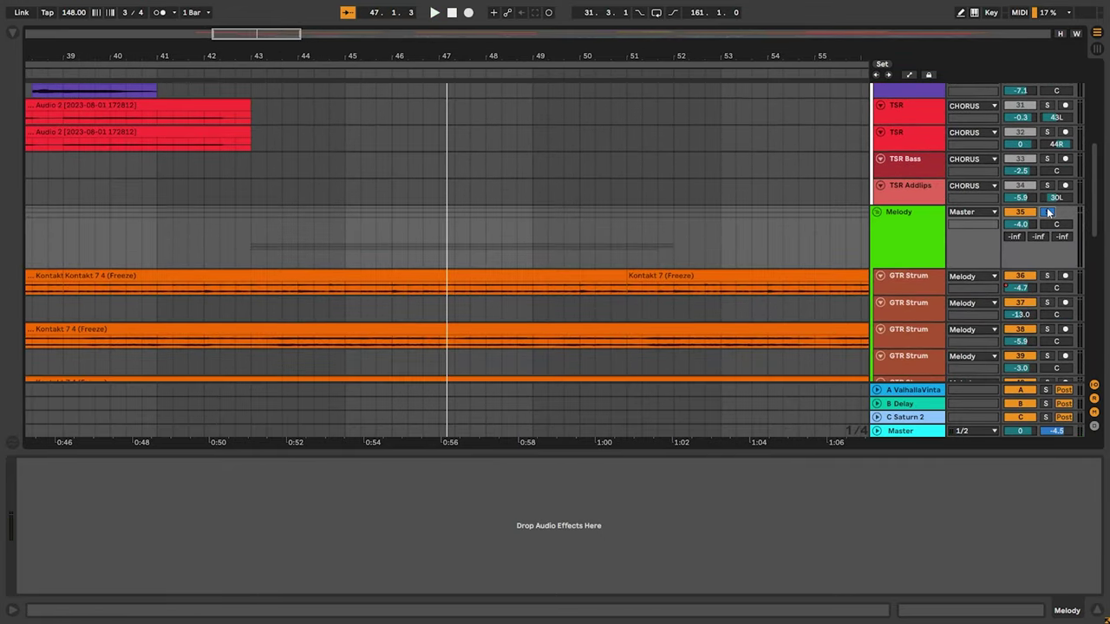
left_click(1048, 213)
key("space")
scroll(880, 249, "down", 2)
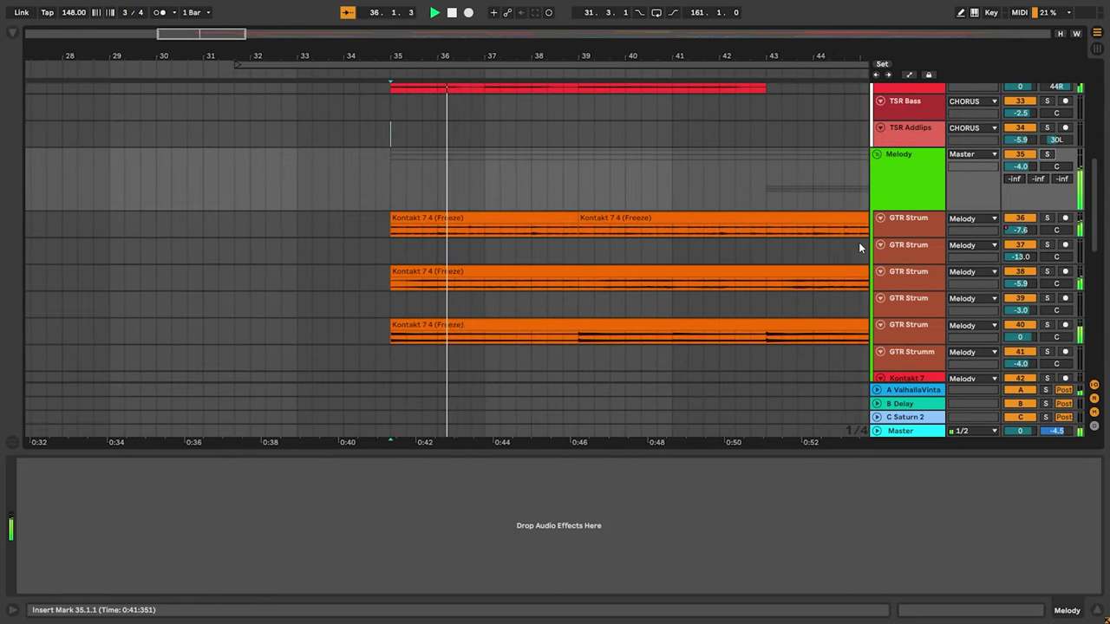
Examine the chorus vocal and guitar strum clips from bar 35, and place the insert marker at bar 35 on track 34
scroll(856, 238, "up", 5)
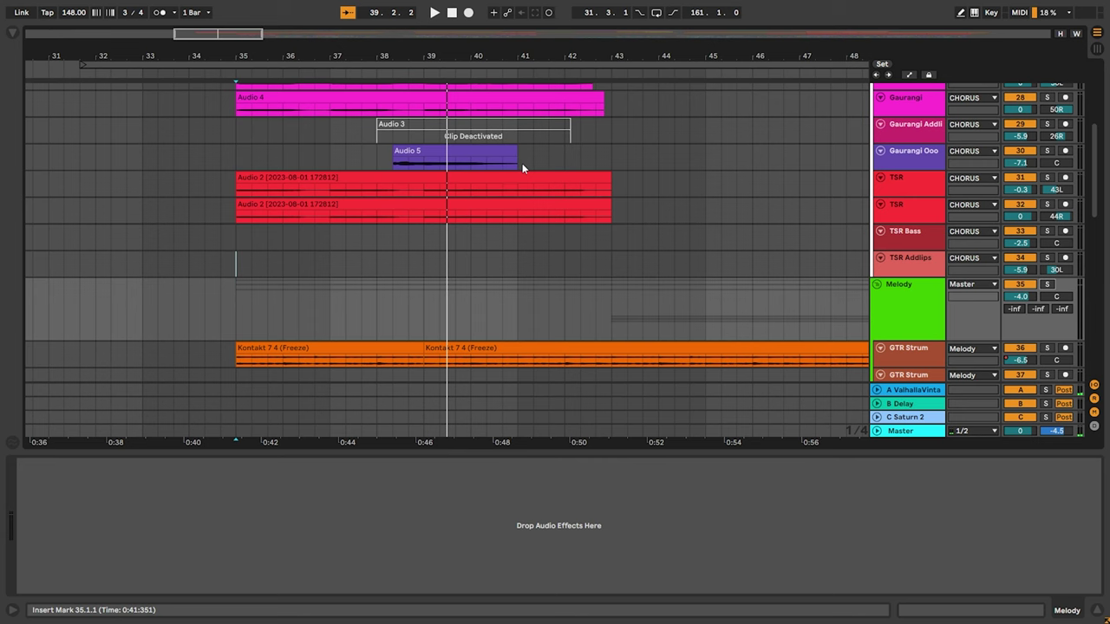
scroll(522, 163, "down", 6)
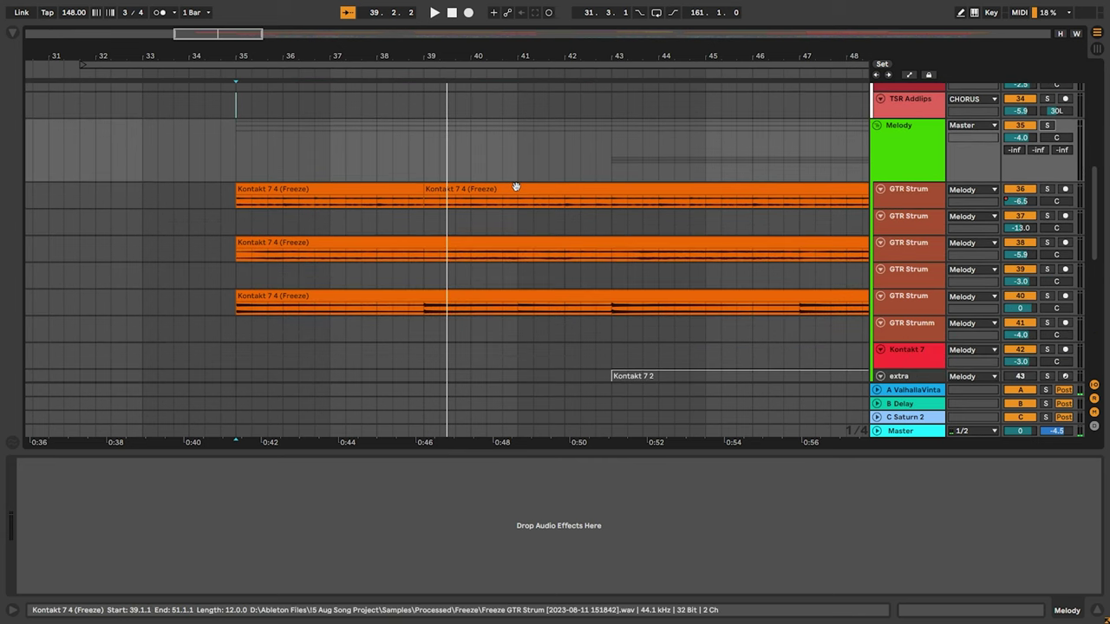
scroll(516, 187, "down", 1)
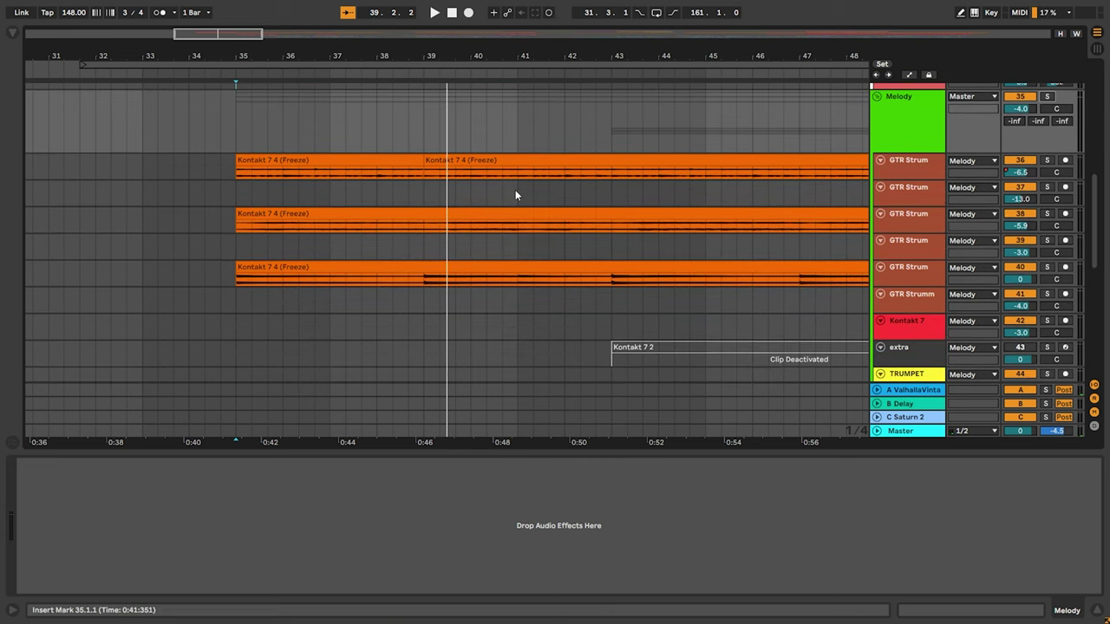
scroll(514, 195, "down", 3)
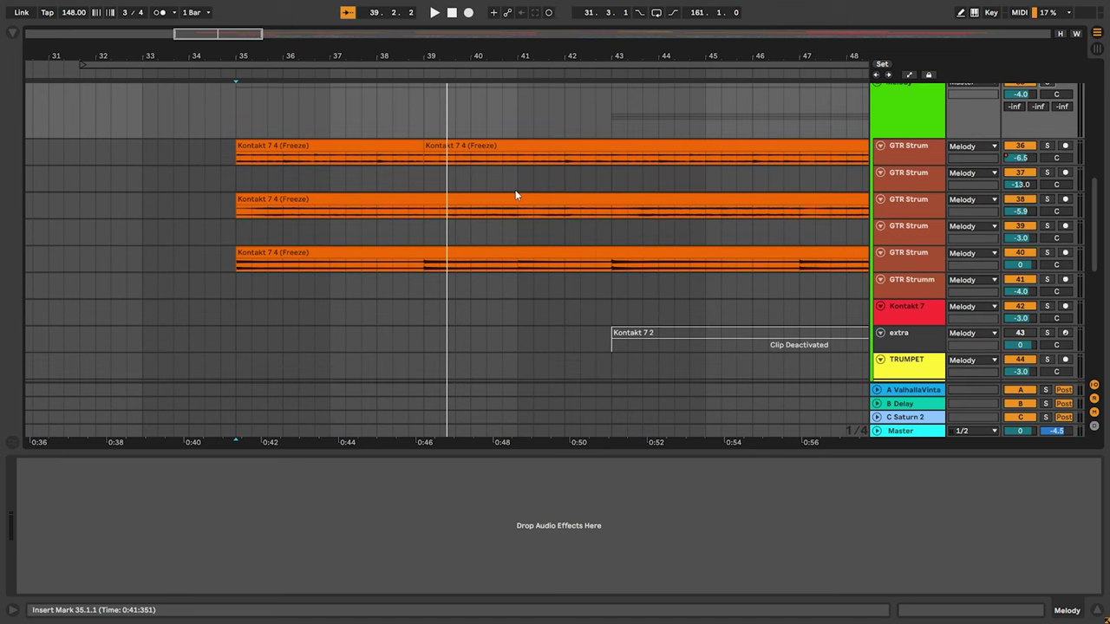
scroll(507, 229, "up", 4)
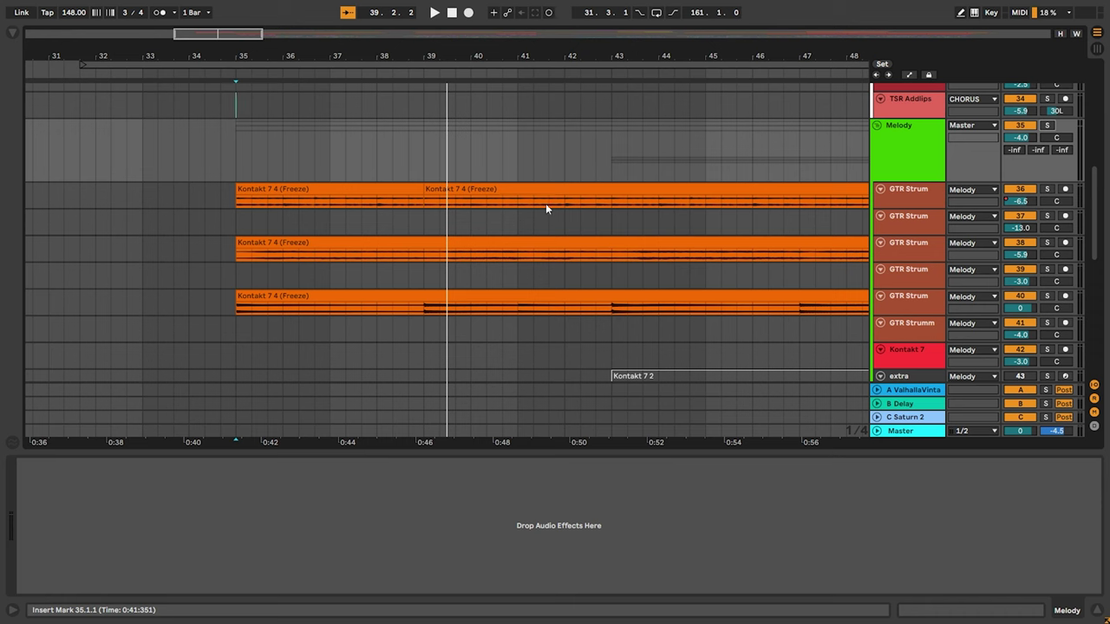
scroll(503, 286, "up", 5)
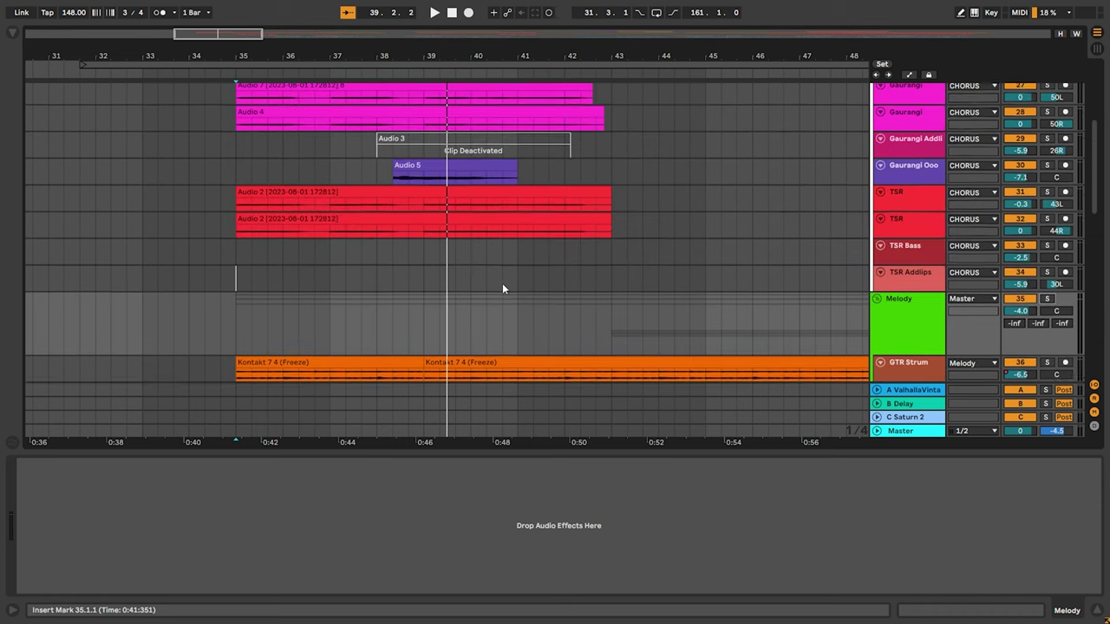
scroll(502, 289, "up", 1)
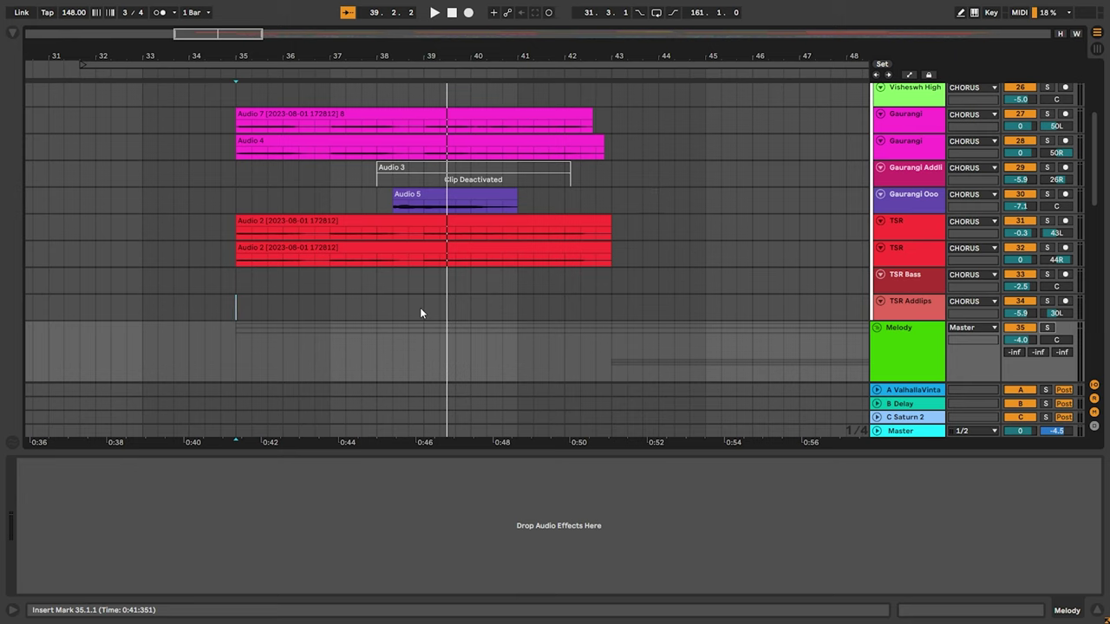
left_click(242, 318)
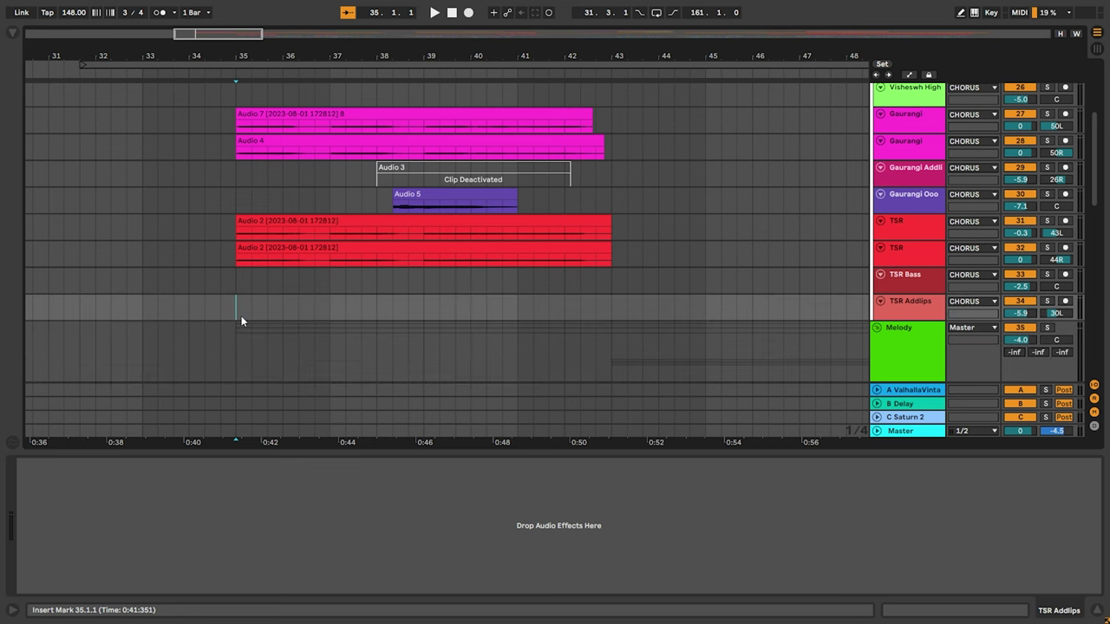
Bring the strings and drum groups into view and play the arrangement from bar 41
scroll(290, 311, "down", 8)
scroll(480, 302, "down", 5)
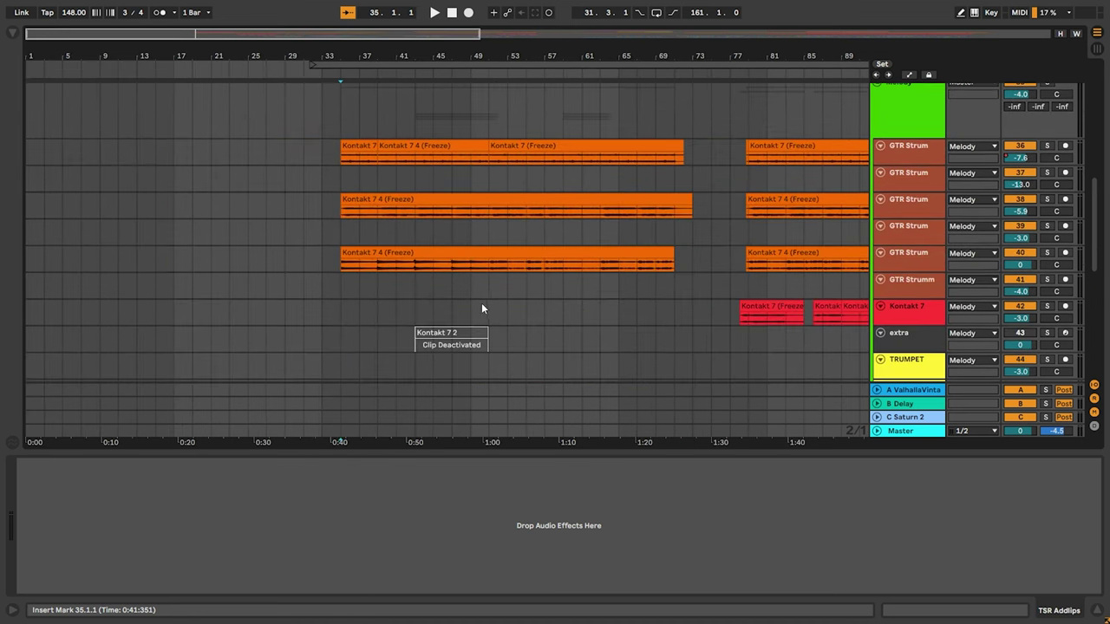
scroll(572, 299, "down", 3)
scroll(569, 294, "down", 4)
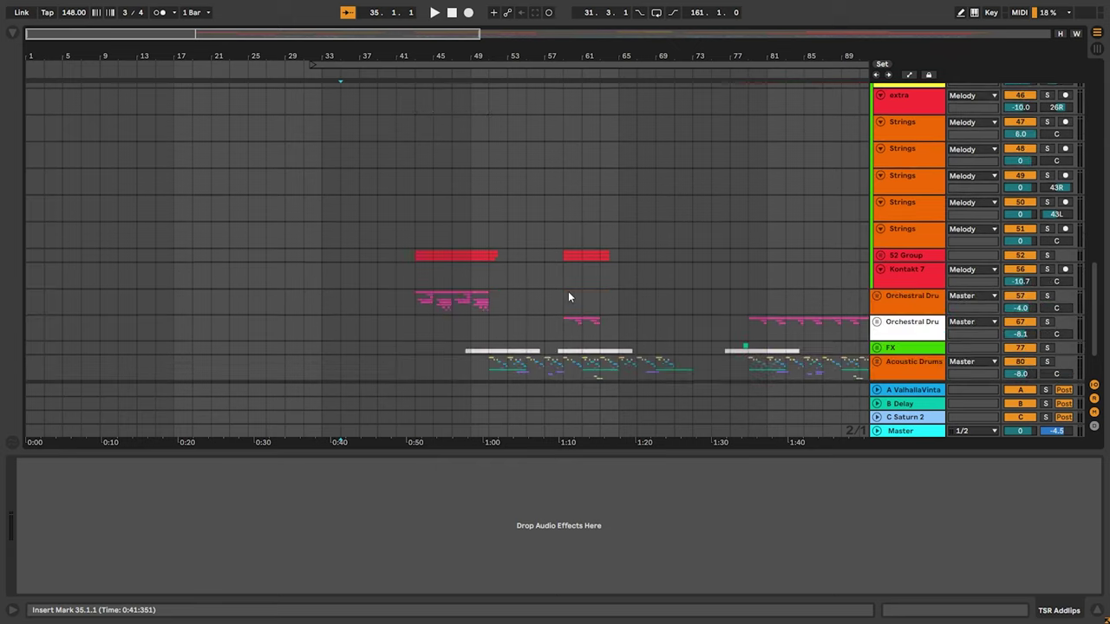
left_click(393, 234)
key("space")
scroll(399, 235, "up", 5)
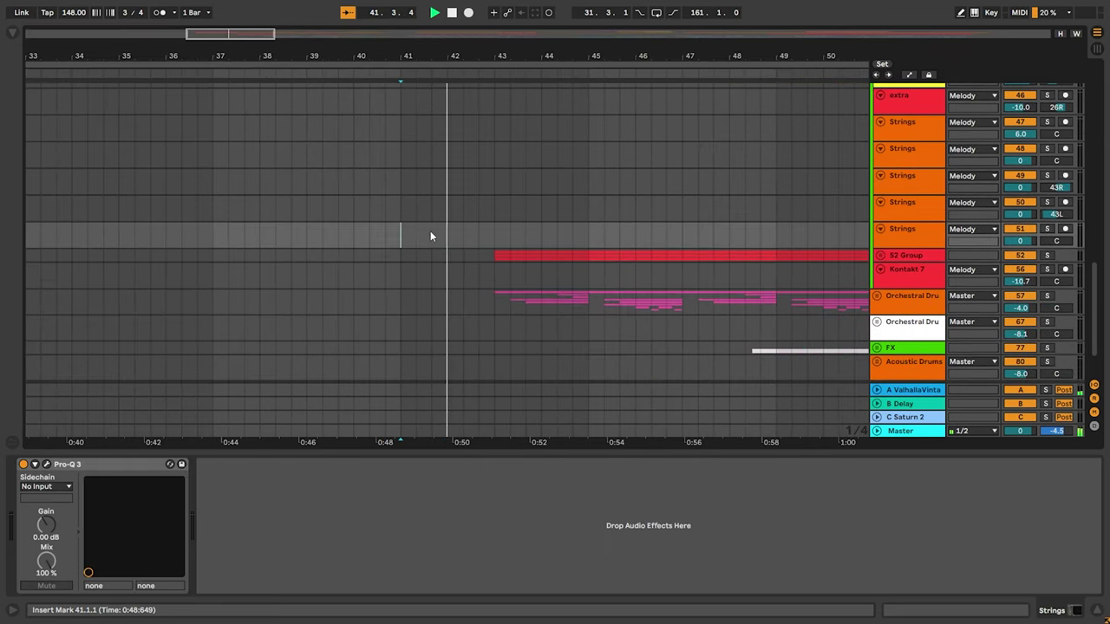
scroll(595, 240, "down", 2)
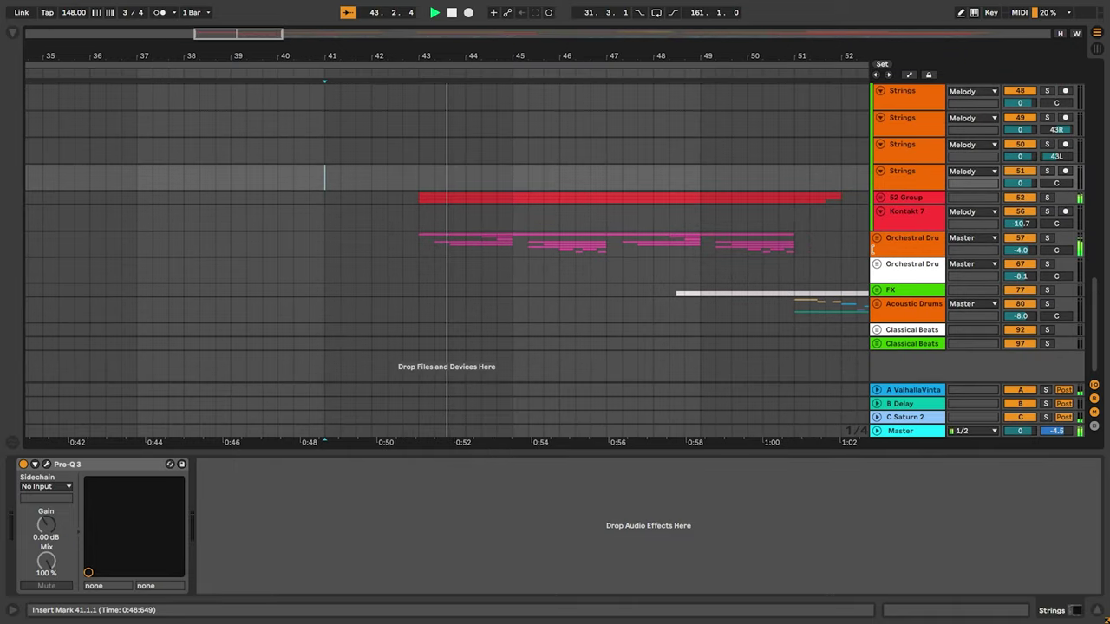
Set the playback start to bar 43, stop playback and save the set
left_click(351, 178)
key("space")
key("ctrl+s")
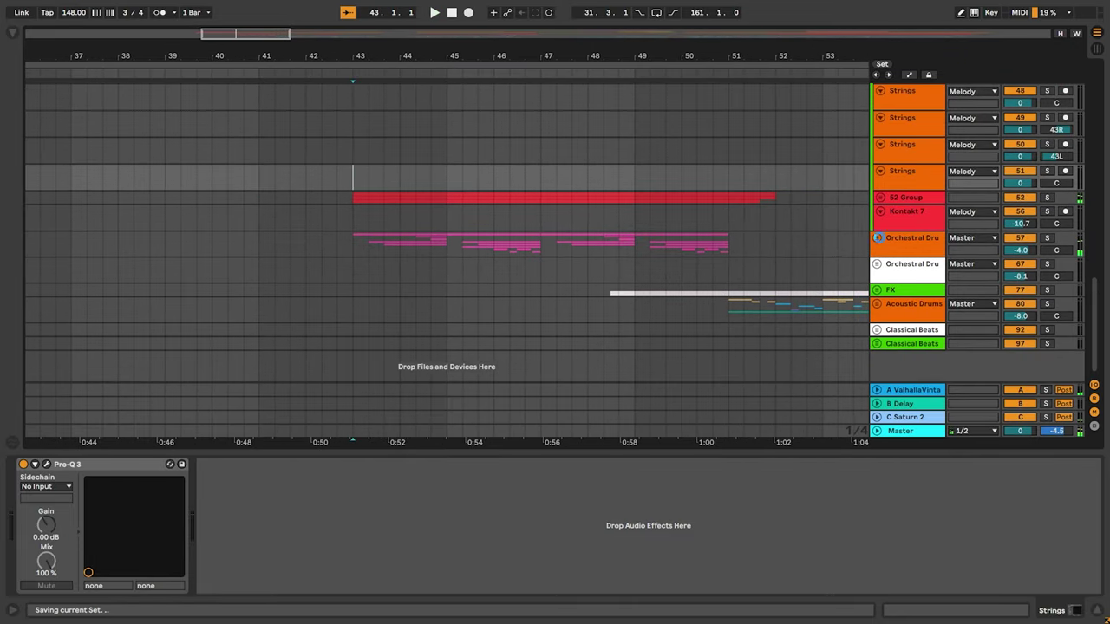
Unfold the 52 Group, solo it and play it from bar 43
left_click(878, 199)
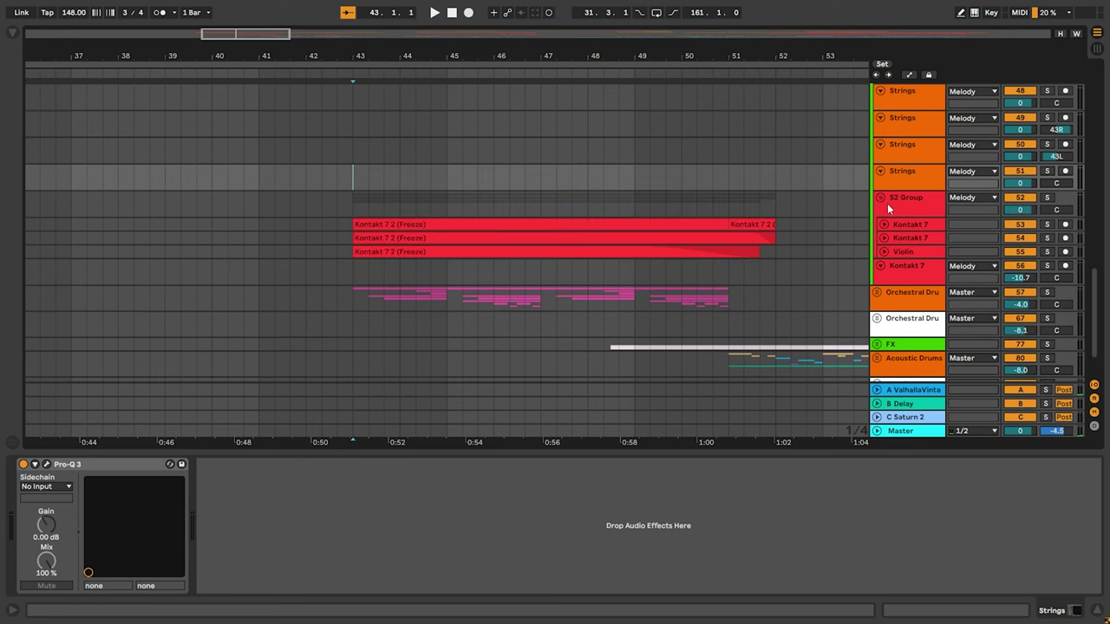
left_click(1045, 200)
key("space")
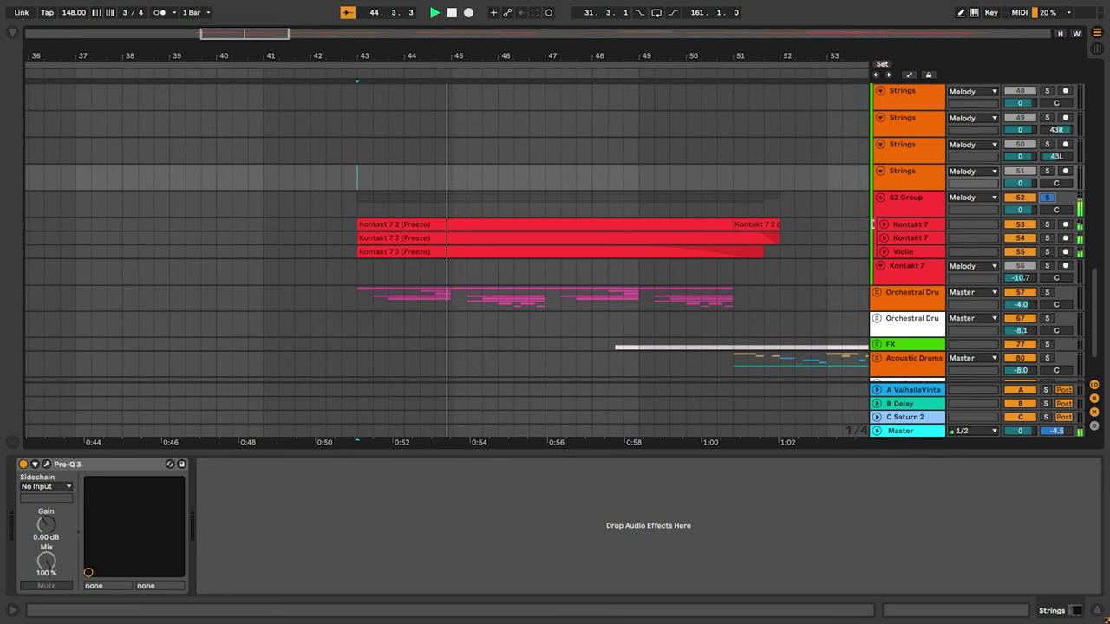
Enlarge the two Kontakt 7 tracks and the Violin track in the 52 Group to show their waveforms, and save the set
left_click(911, 225)
left_click(911, 253, "shift")
key("u")
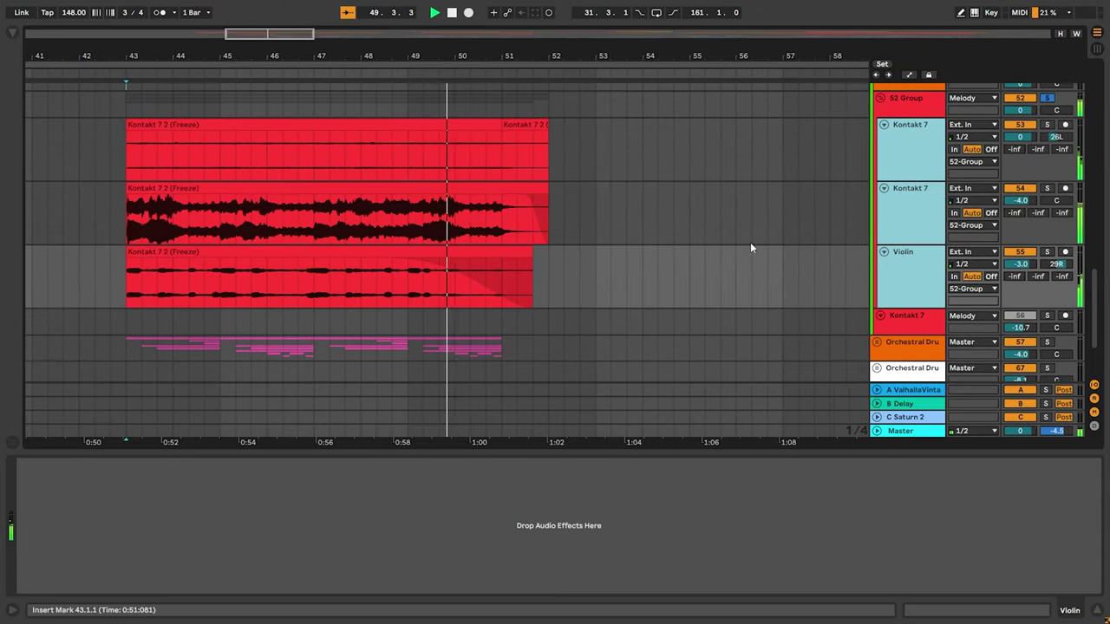
key("ctrl+s")
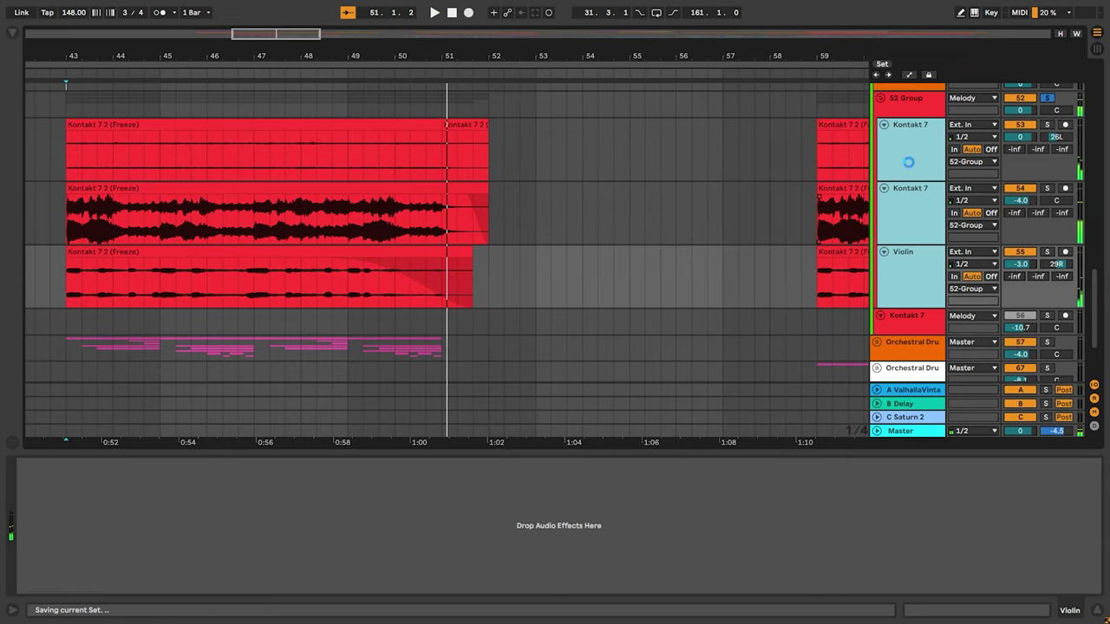
Solo Kontakt 7 track 53 within the 52 Group and play it from bar 43
left_click(913, 201)
left_click(1047, 125)
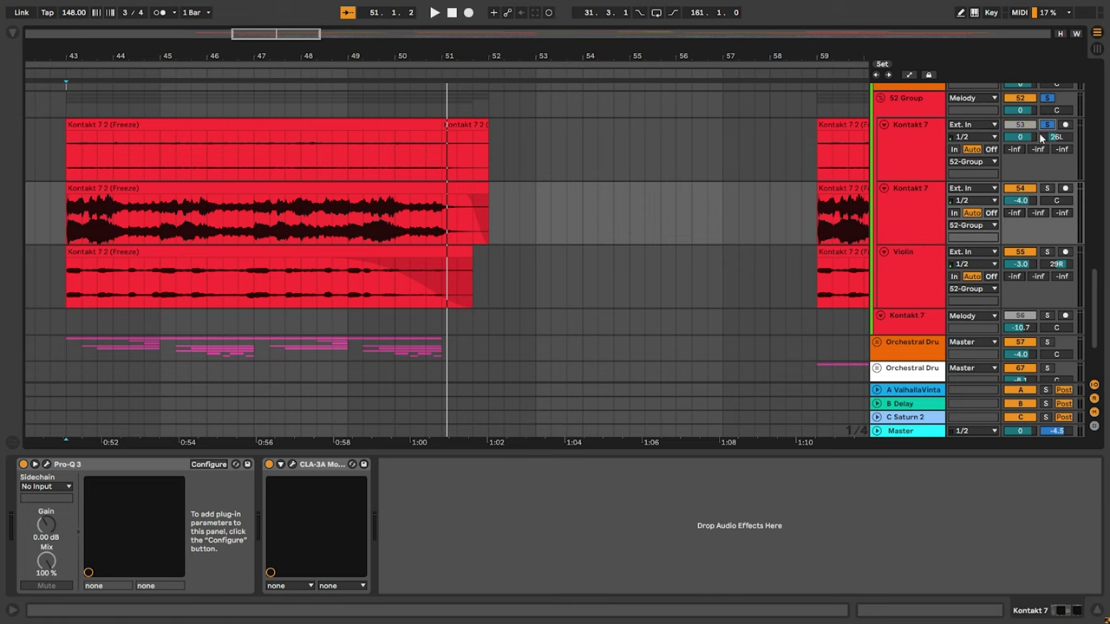
key("space")
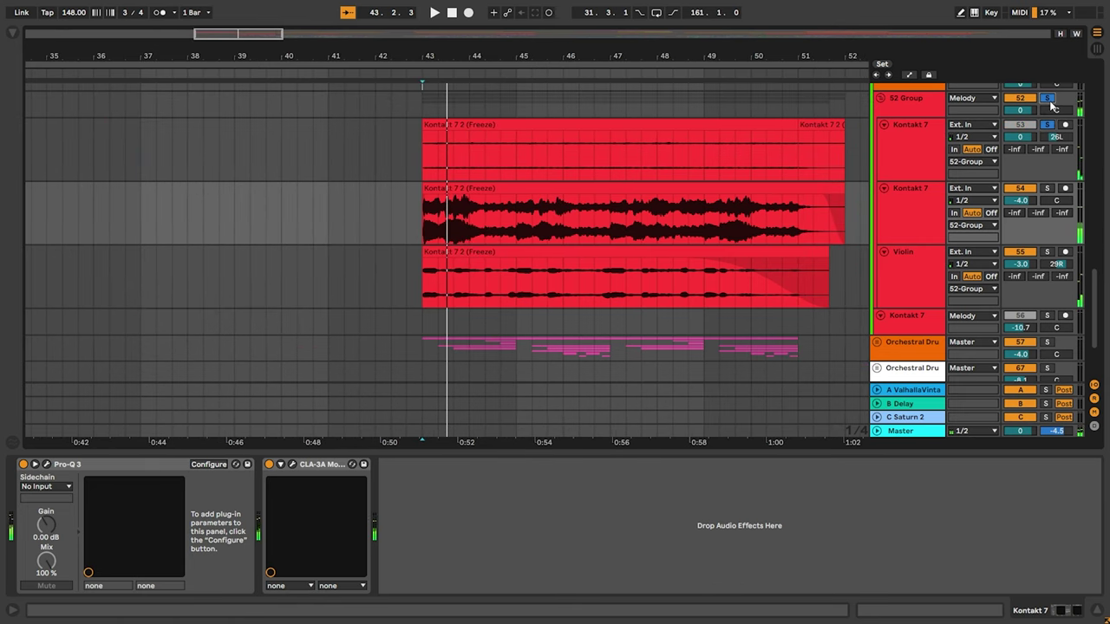
key("space")
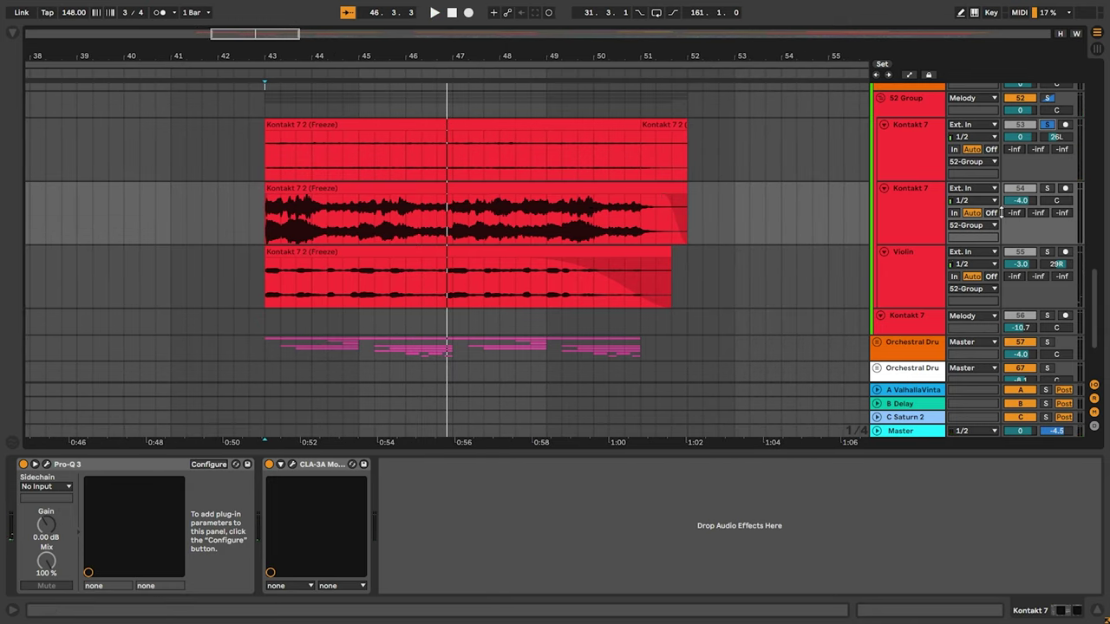
Solo Kontakt 7 track 54 and Violin track 55 in turn, playing each from bar 43
left_click(1047, 189)
key("space")
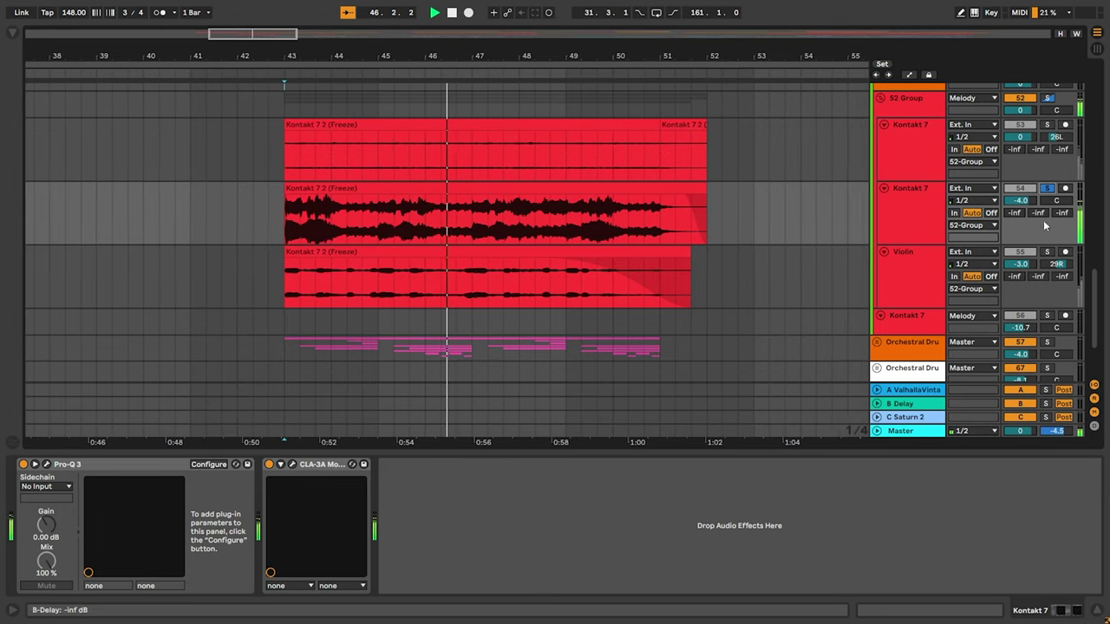
key("space")
key("space")
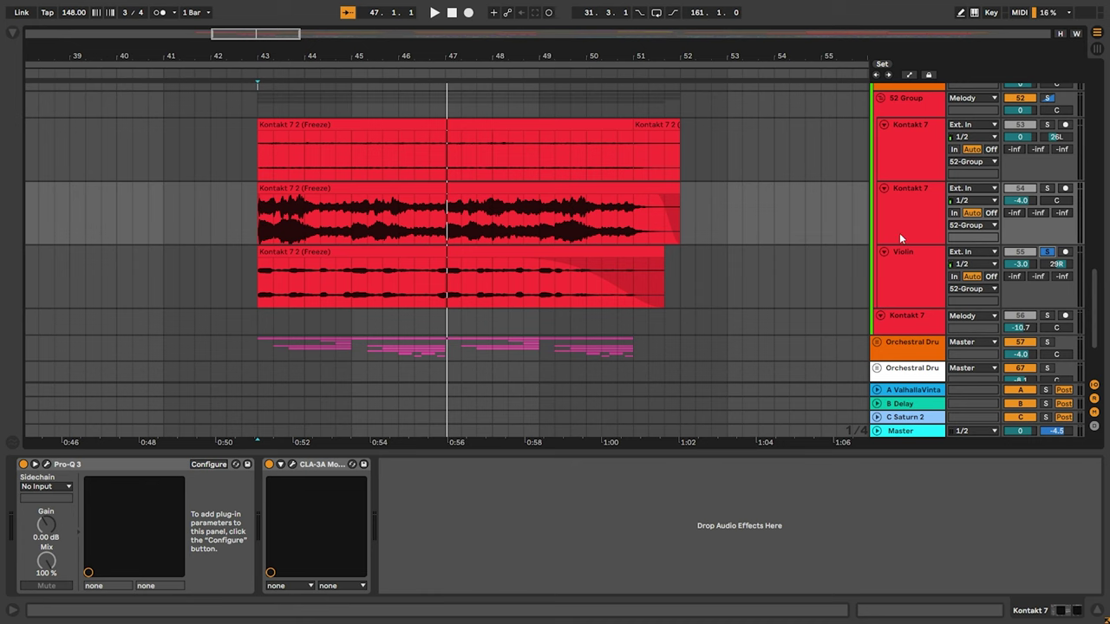
Mute the orchestral drums group on track 57, clear the string solos and play the remaining mix from bar 43
scroll(899, 232, "down", 2)
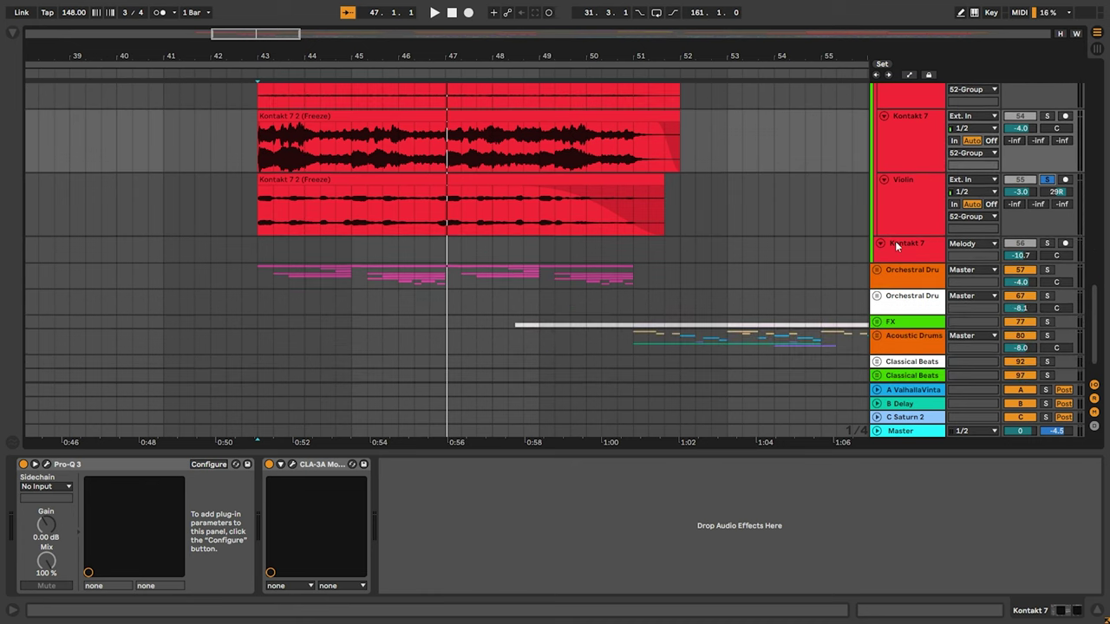
scroll(895, 241, "up", 2)
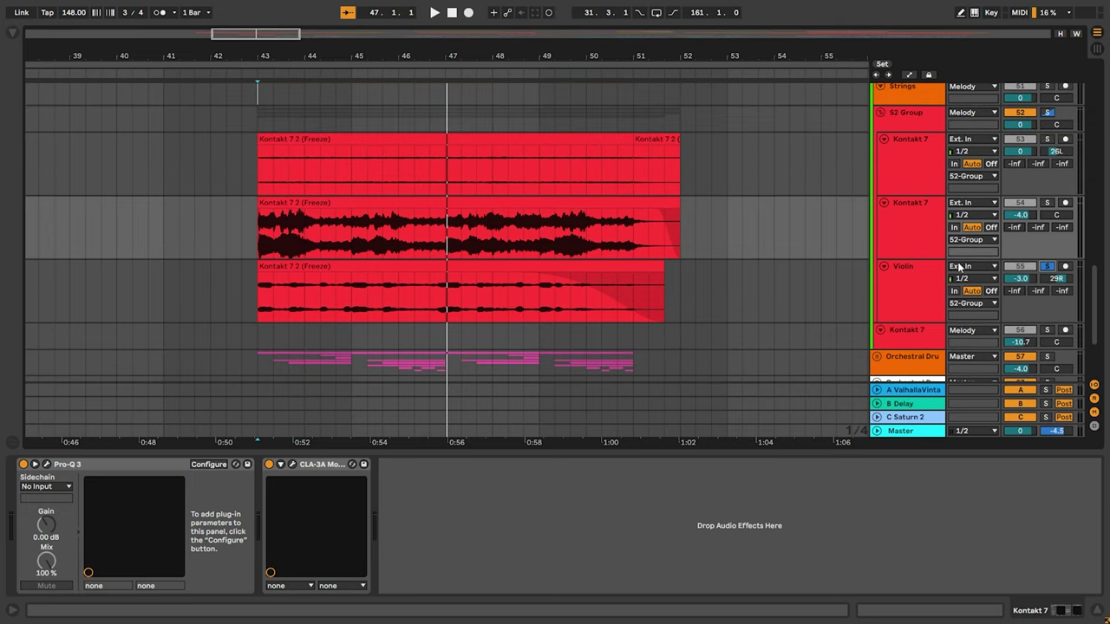
scroll(1040, 286, "down", 3)
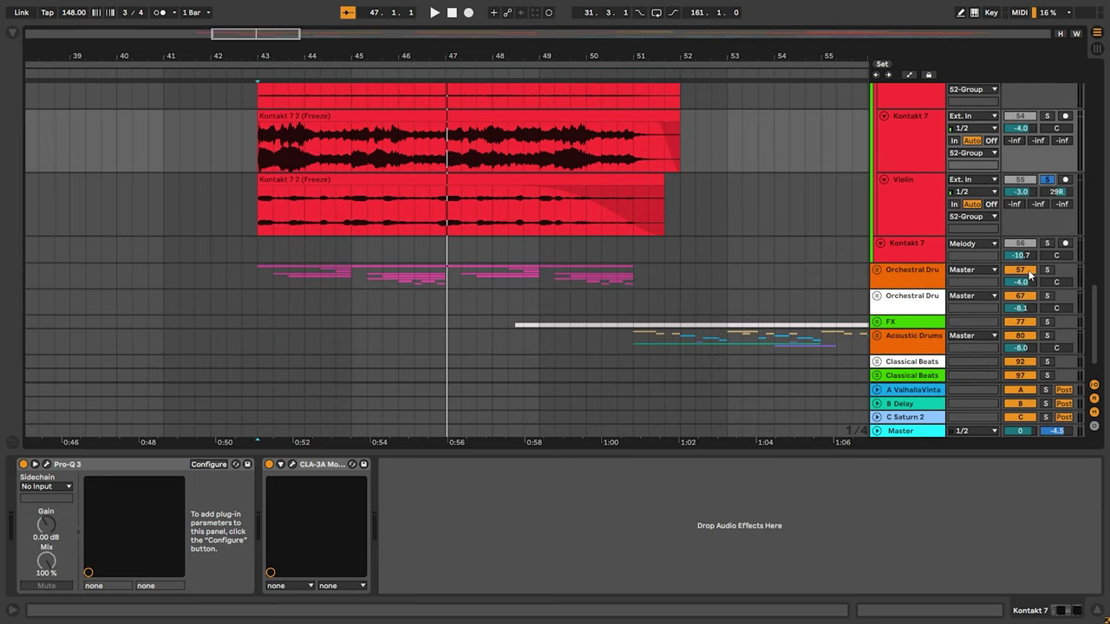
left_click(1029, 272)
left_click(1047, 181)
key("space")
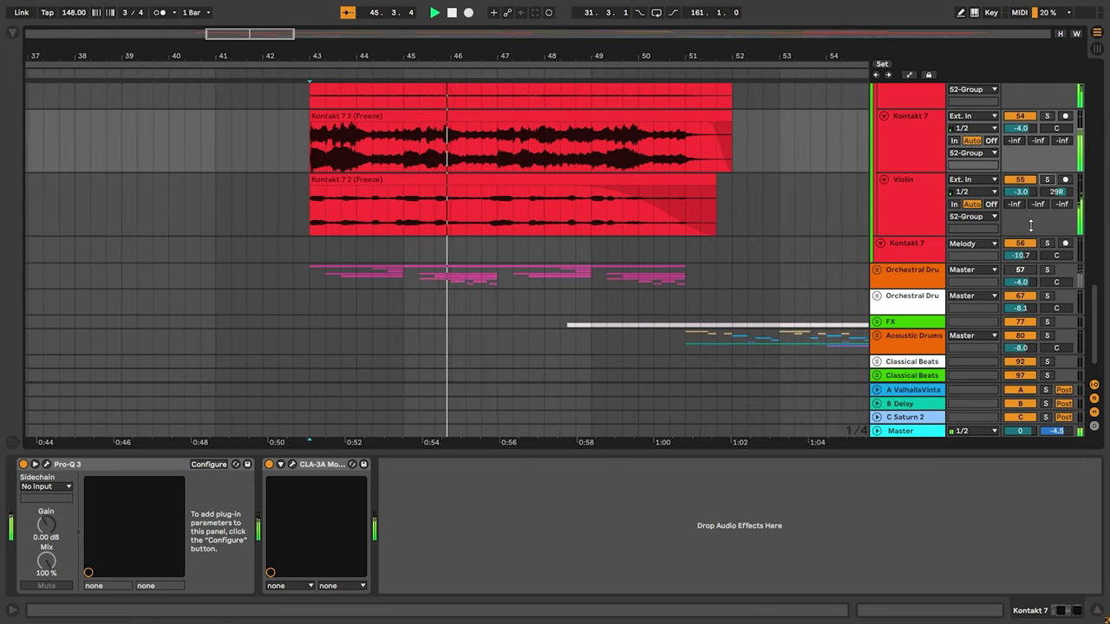
scroll(1029, 225, "up", 2)
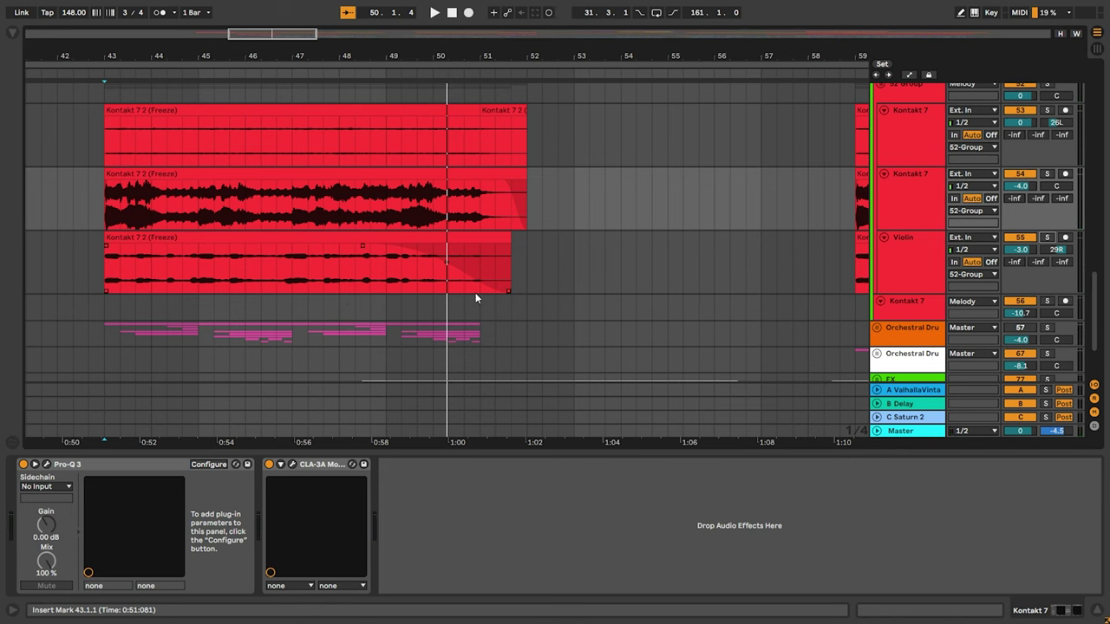
Solo the orchestral drums group on track 57, unfold it to show its layers, and play it from bar 43
scroll(445, 264, "down", 2)
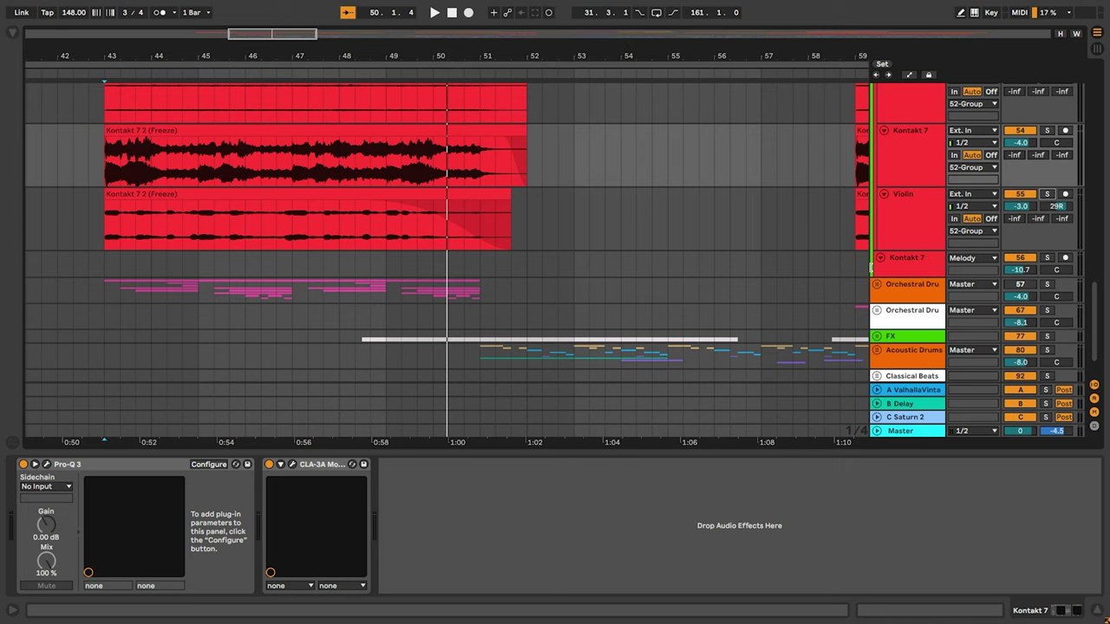
left_click(1047, 284)
left_click(876, 285)
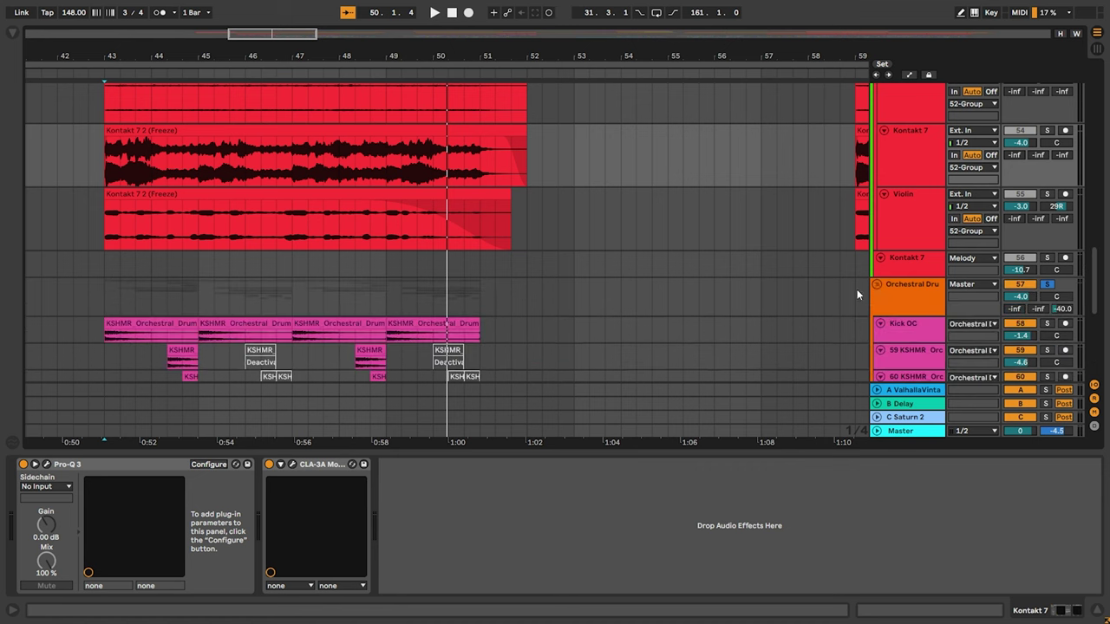
scroll(590, 286, "down", 3)
key("space")
scroll(564, 262, "down", 3)
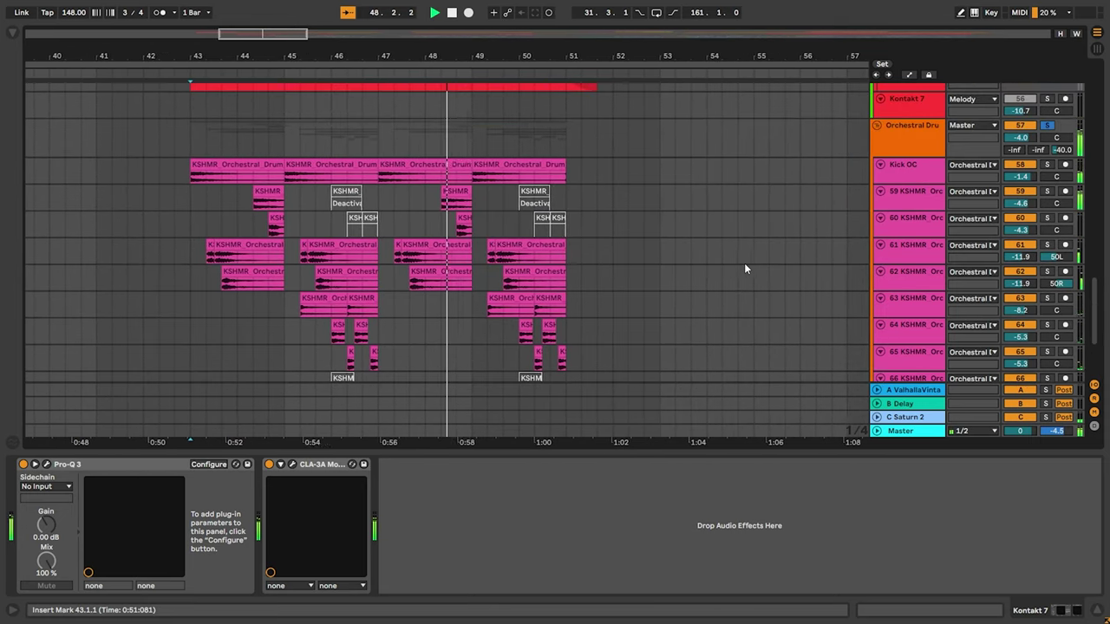
scroll(744, 269, "down", 1)
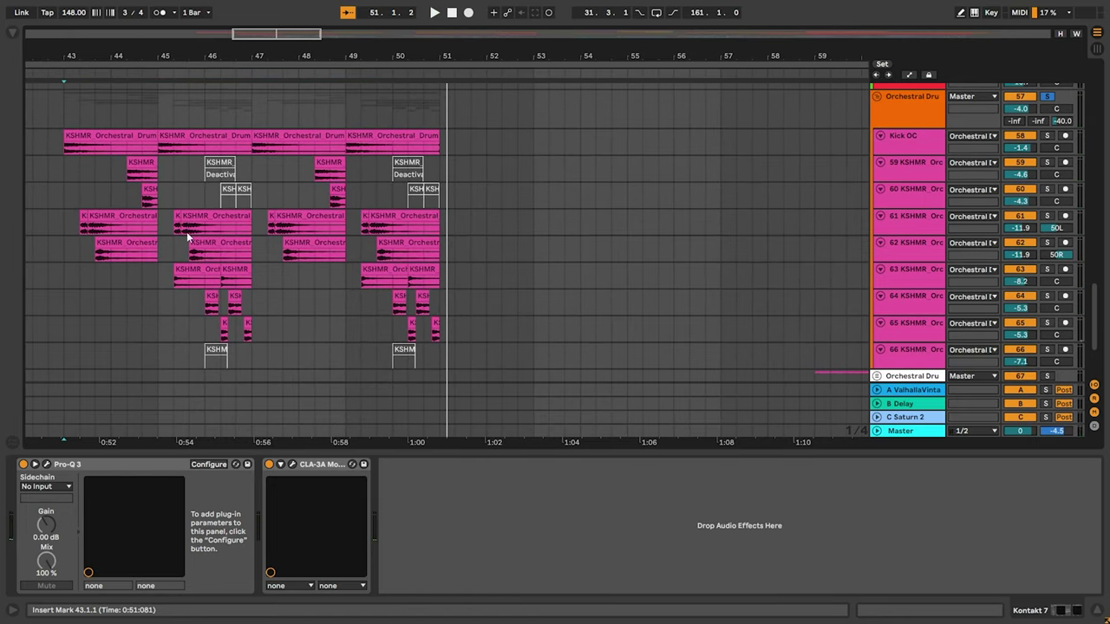
Clear the solo on the orchestral drums group and play the full mix from bar 43
scroll(589, 254, "up", 1)
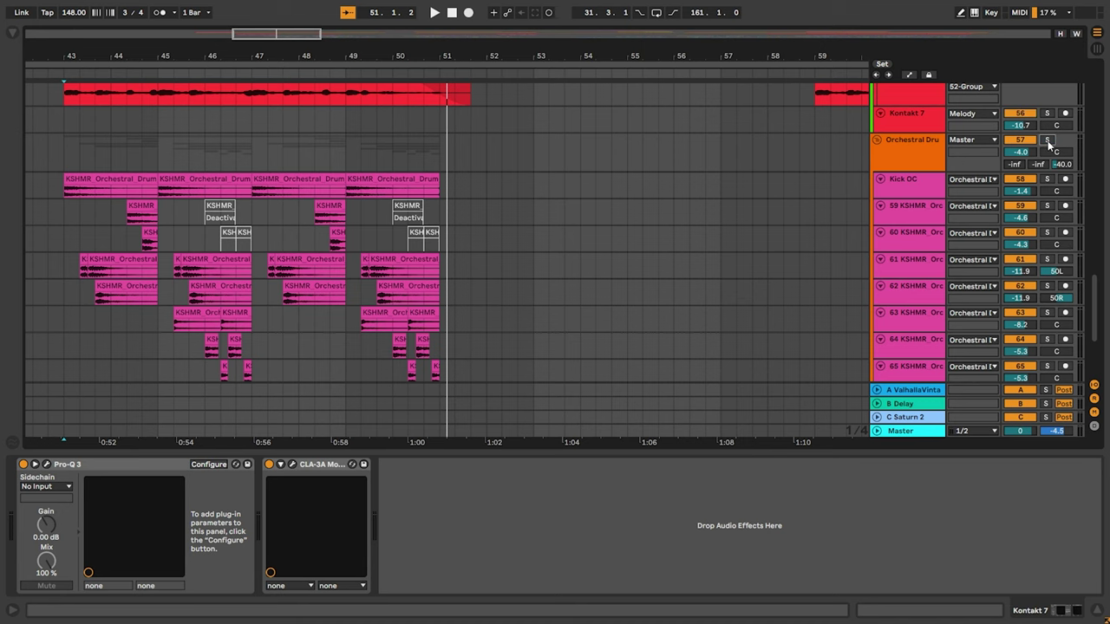
key("space")
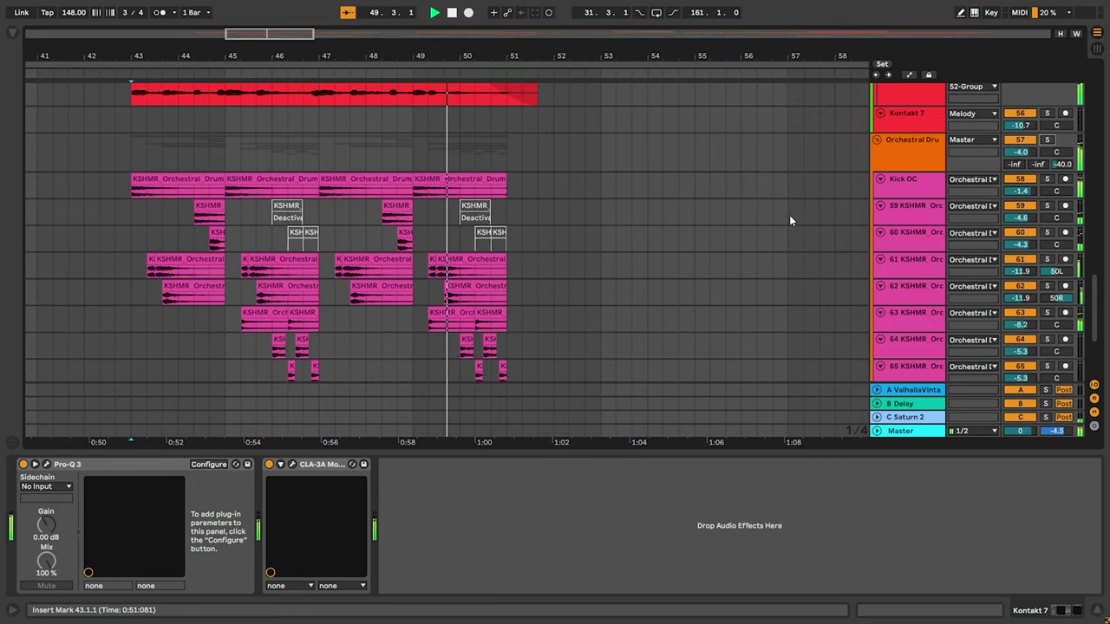
scroll(790, 221, "down", 5)
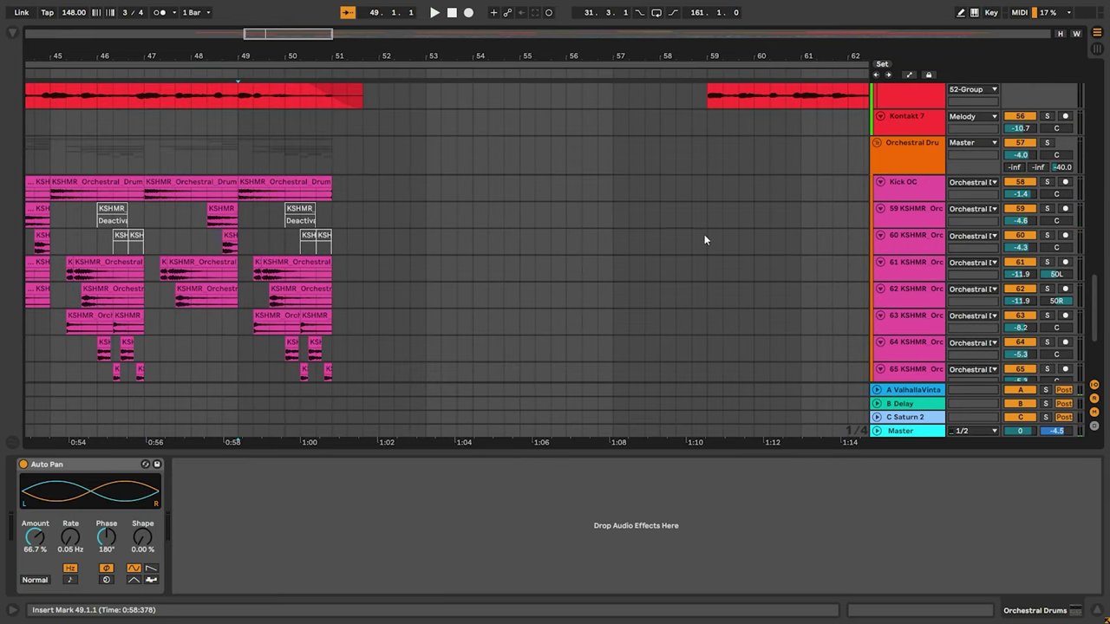
Unfold the Acoustic Drums and FX groups and enlarge tambourine transition track 79 to show its waveform
scroll(664, 258, "down", 6)
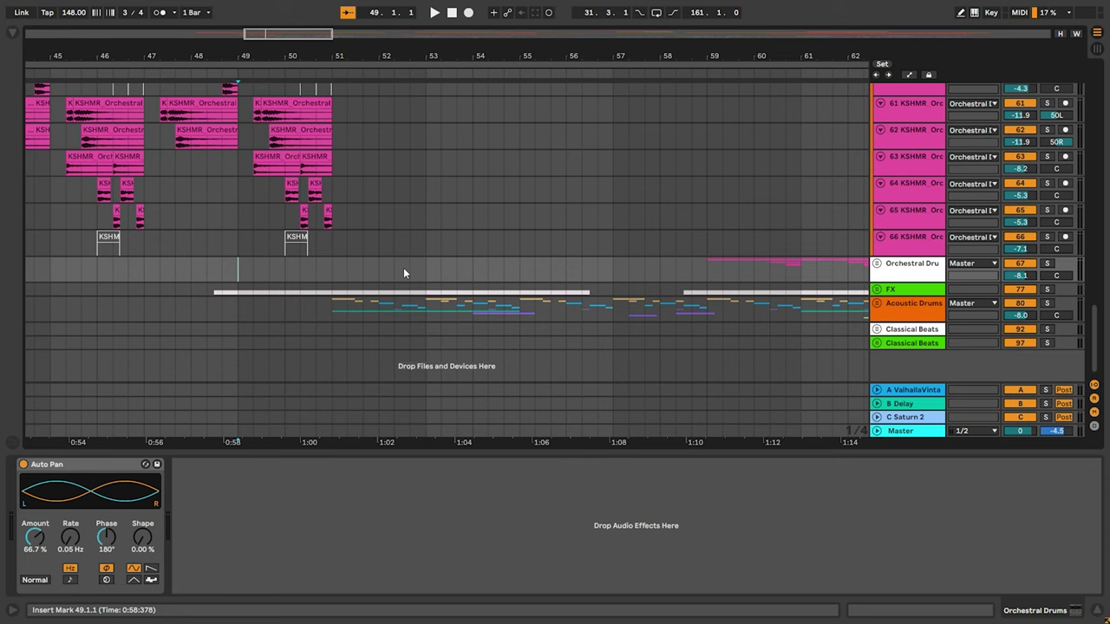
left_click(876, 305)
left_click(876, 290)
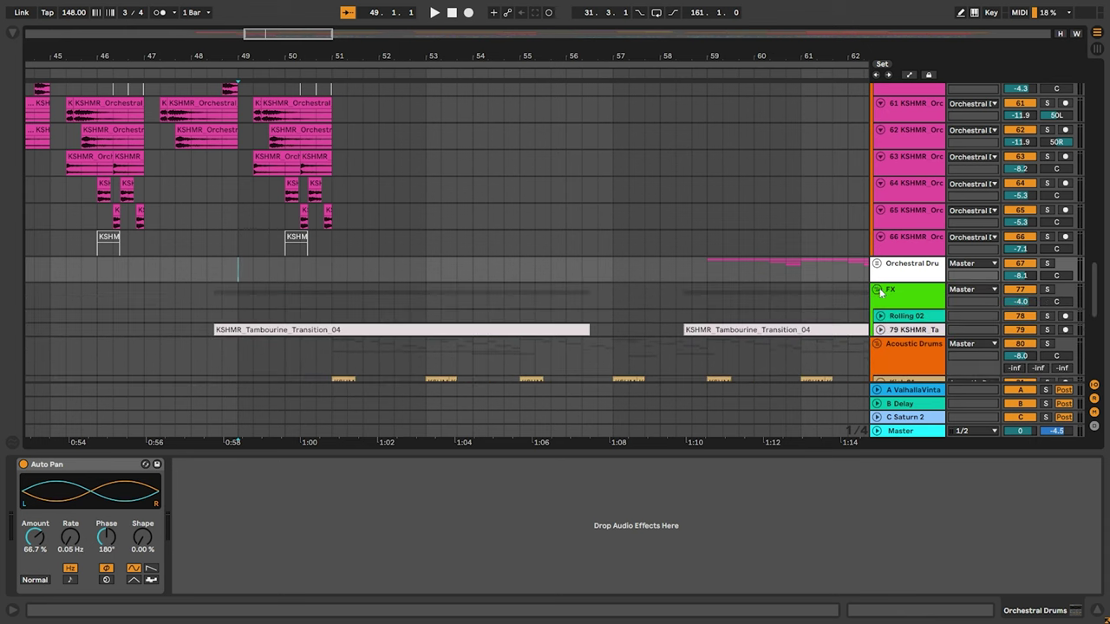
scroll(608, 299, "down", 2)
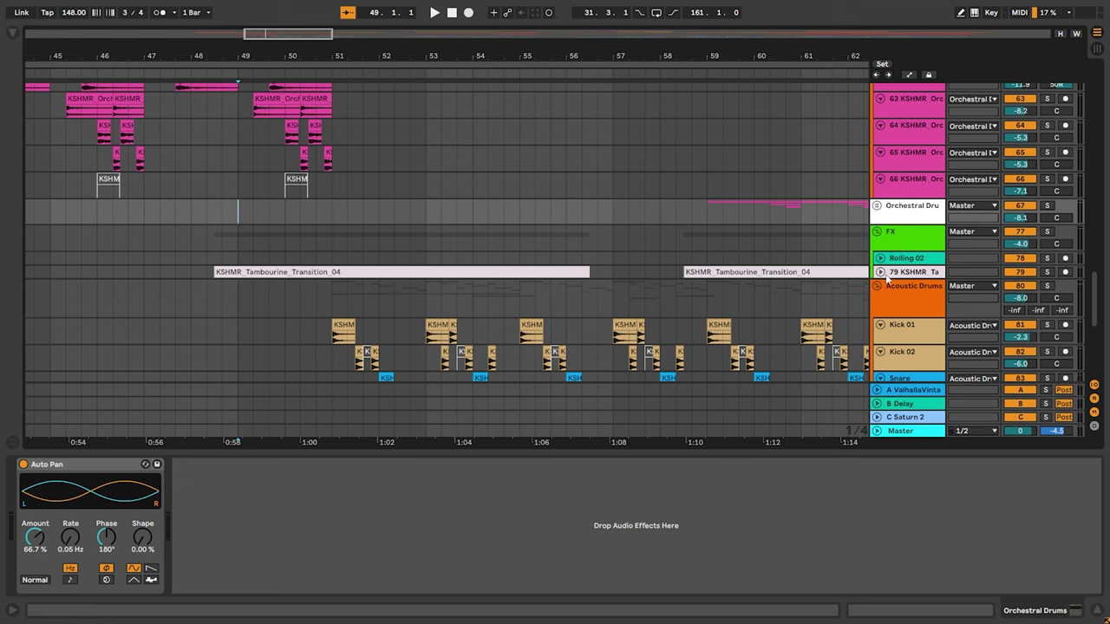
left_click(879, 272)
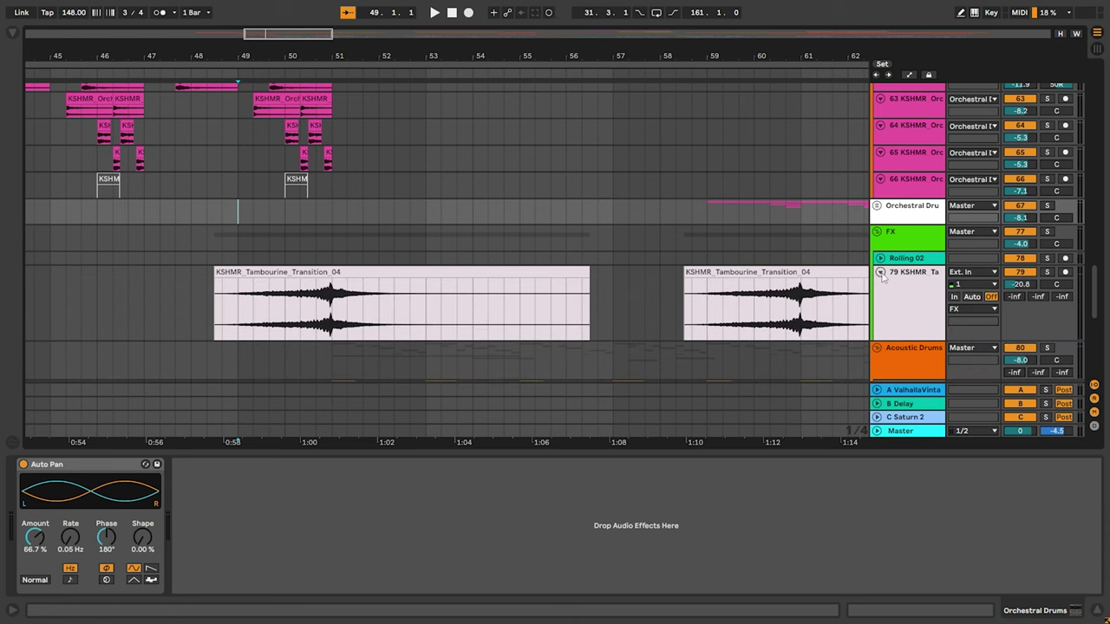
Set the playback start to bar 48, ahead of the first tambourine transition clip, and play the mix through the transition
left_click(218, 325)
scroll(215, 325, "up", 3)
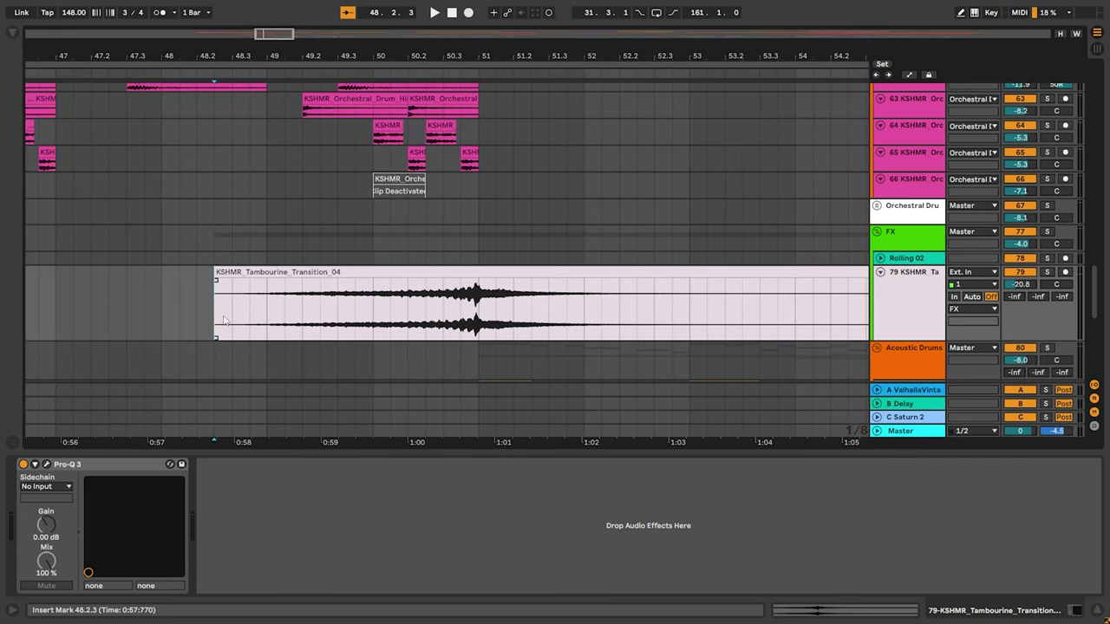
scroll(540, 308, "down", 3)
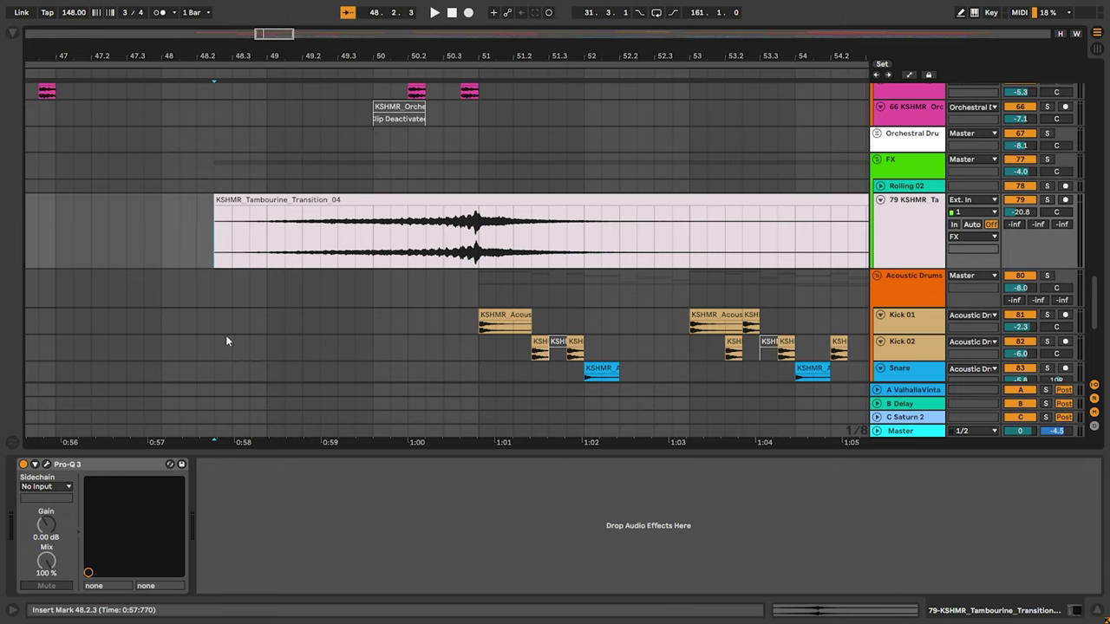
left_click(157, 253)
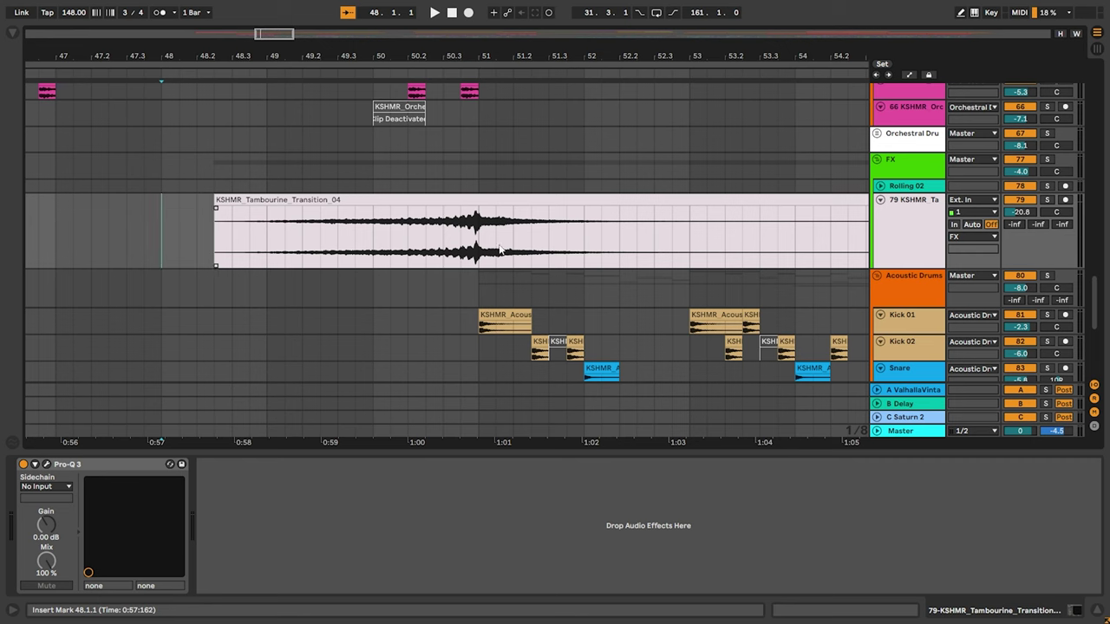
key("space")
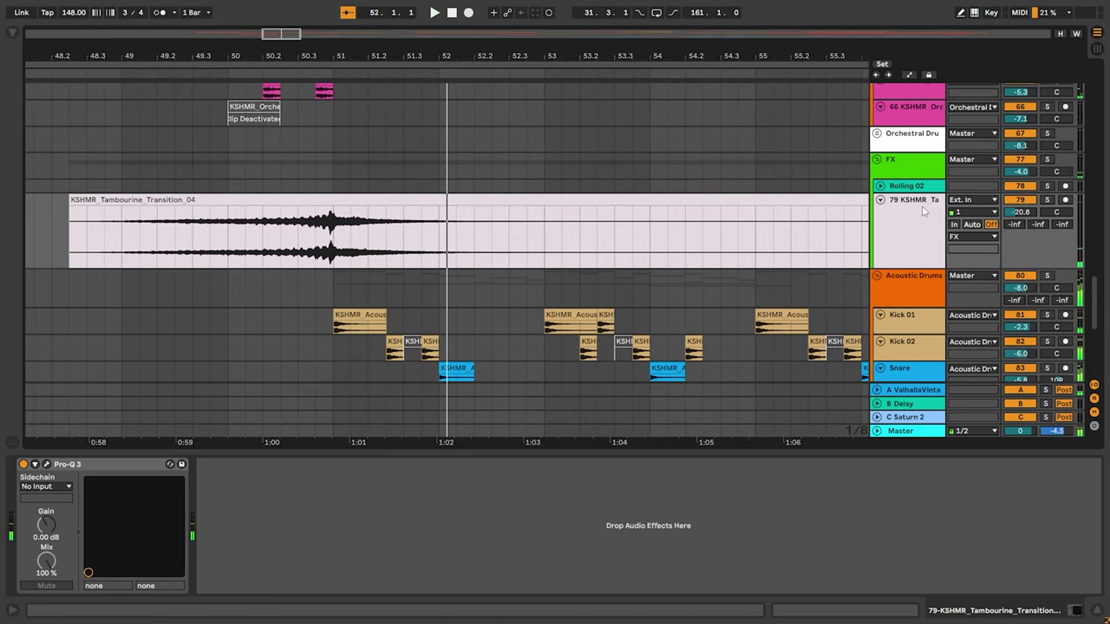
key("space")
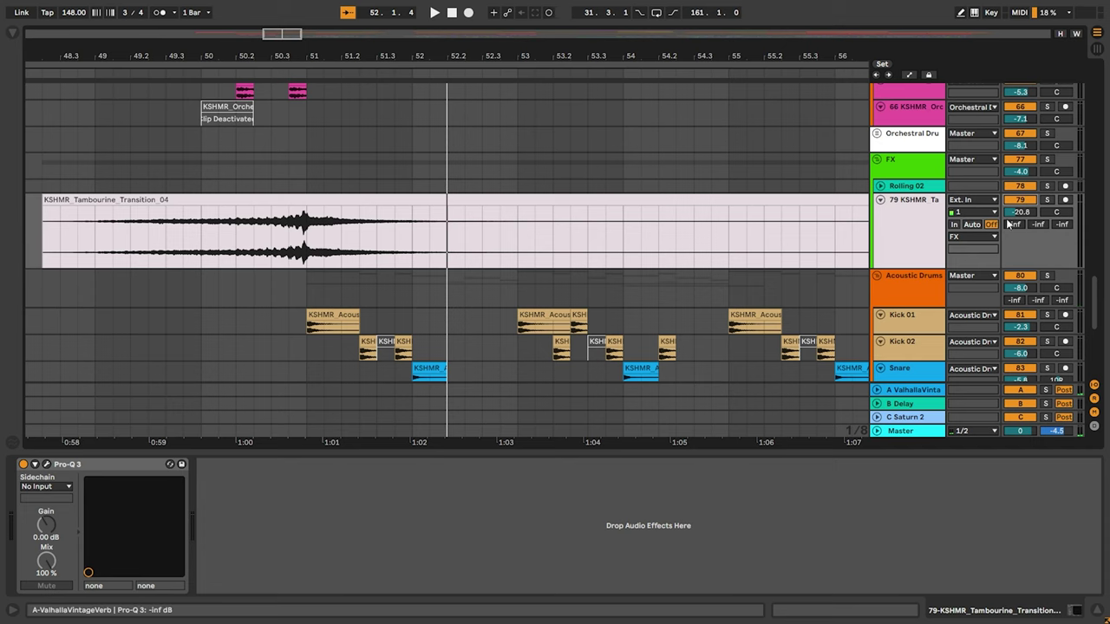
key("space")
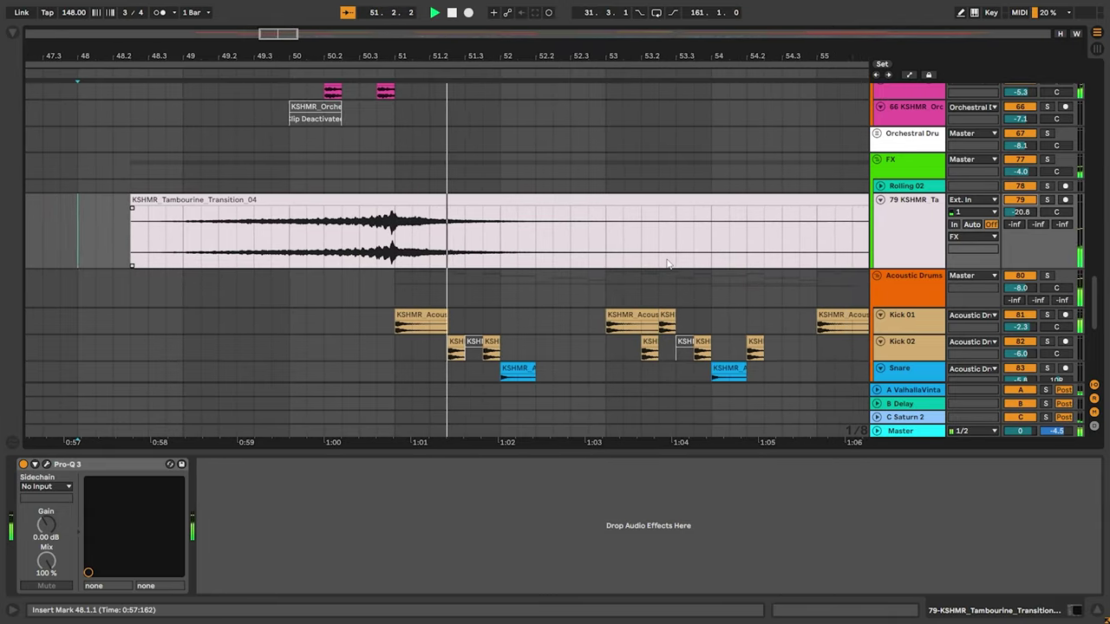
Solo the Acoustic Drums group on track 80 while the arrangement plays and follow its kick, snare and cymbal layers
scroll(680, 262, "down", 5)
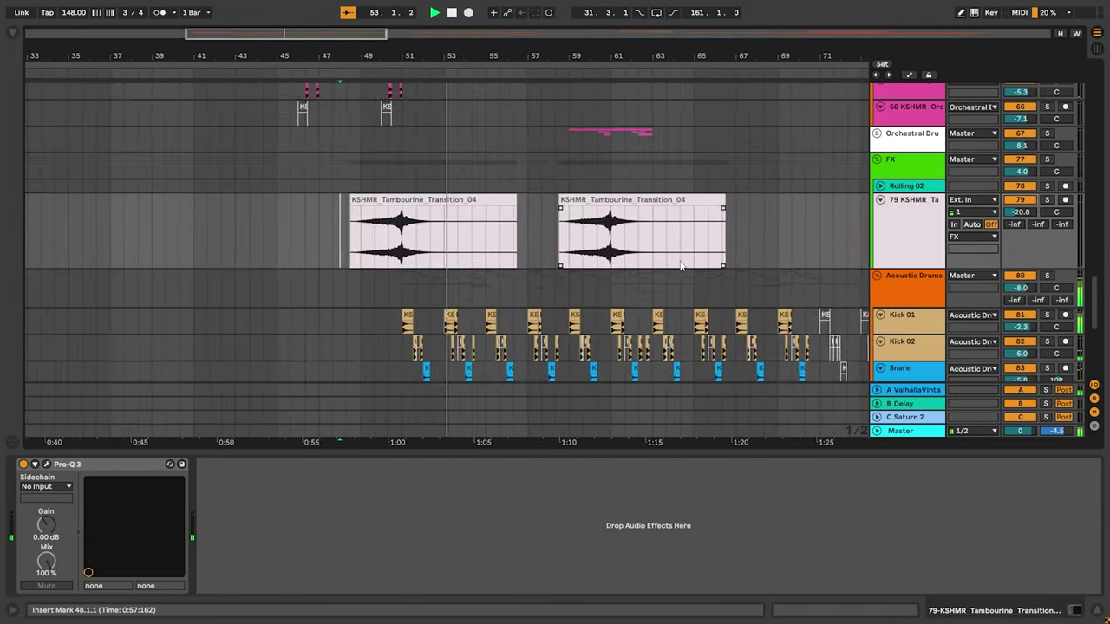
scroll(679, 265, "down", 4)
left_click(1046, 131)
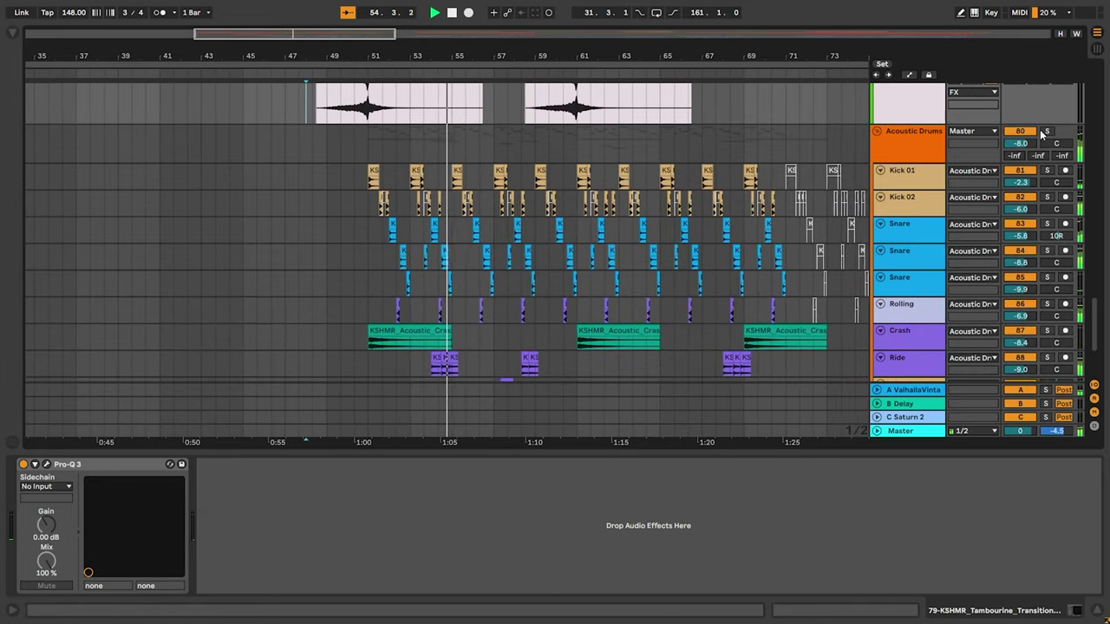
scroll(517, 222, "up", 6)
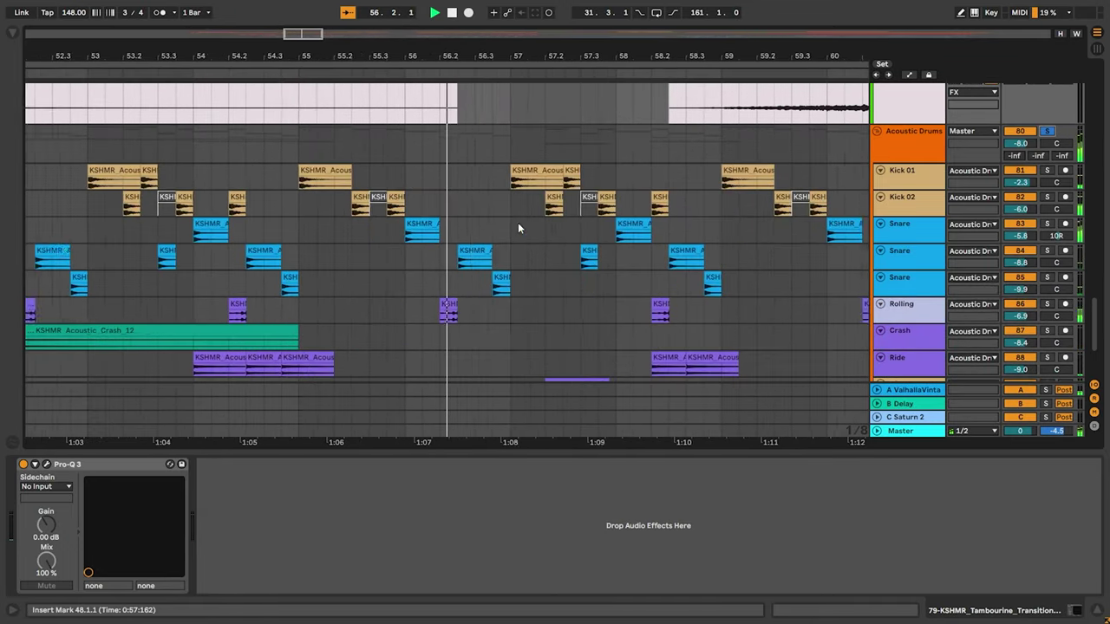
scroll(557, 245, "down", 1)
scroll(558, 244, "up", 1)
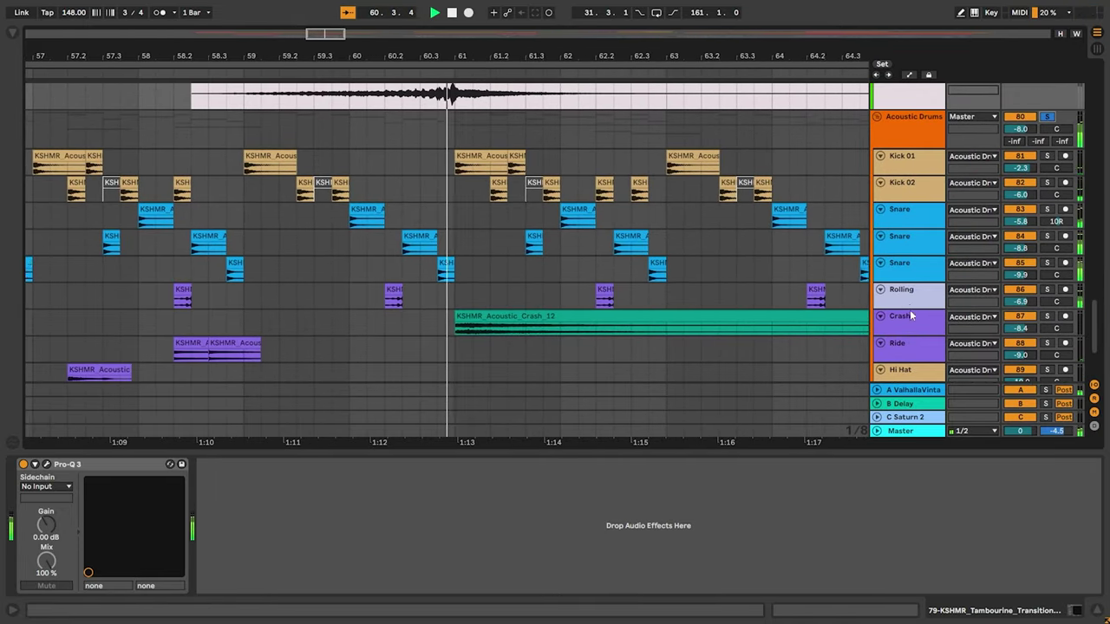
Solo the Rolling track 86 during playback of the acoustic drums, and clear its solo after listening
left_click(1046, 290)
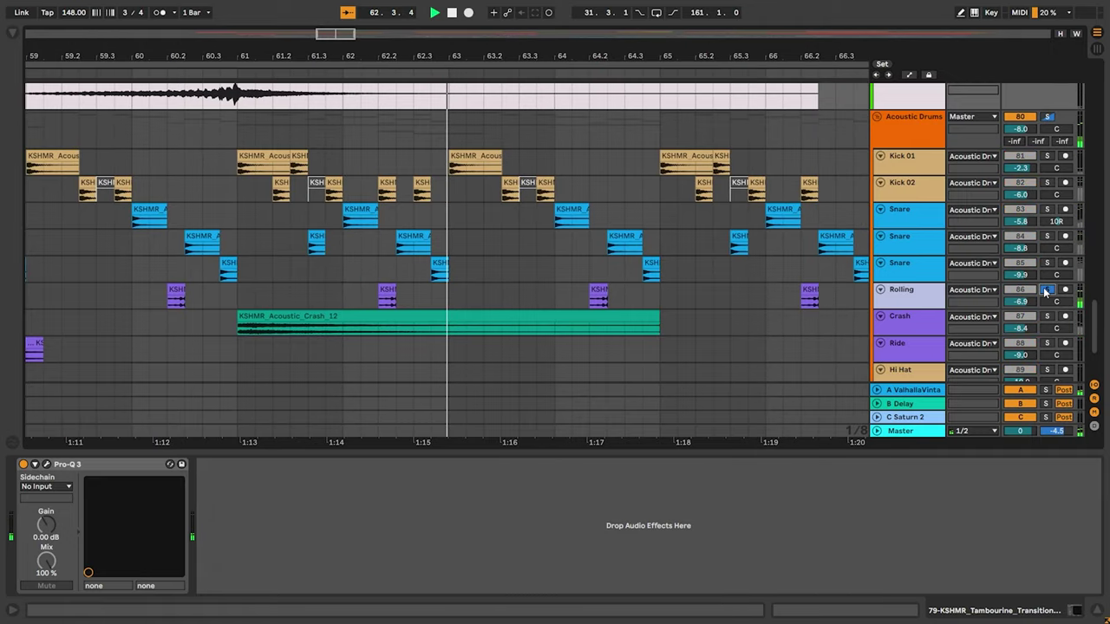
left_click(1046, 290)
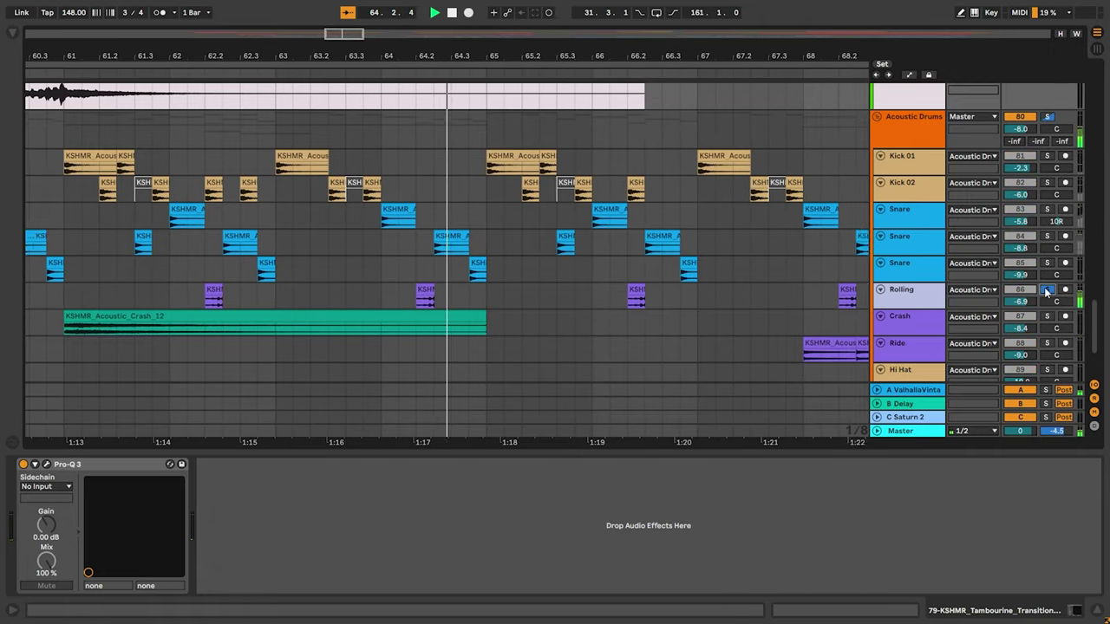
scroll(1040, 293, "down", 1)
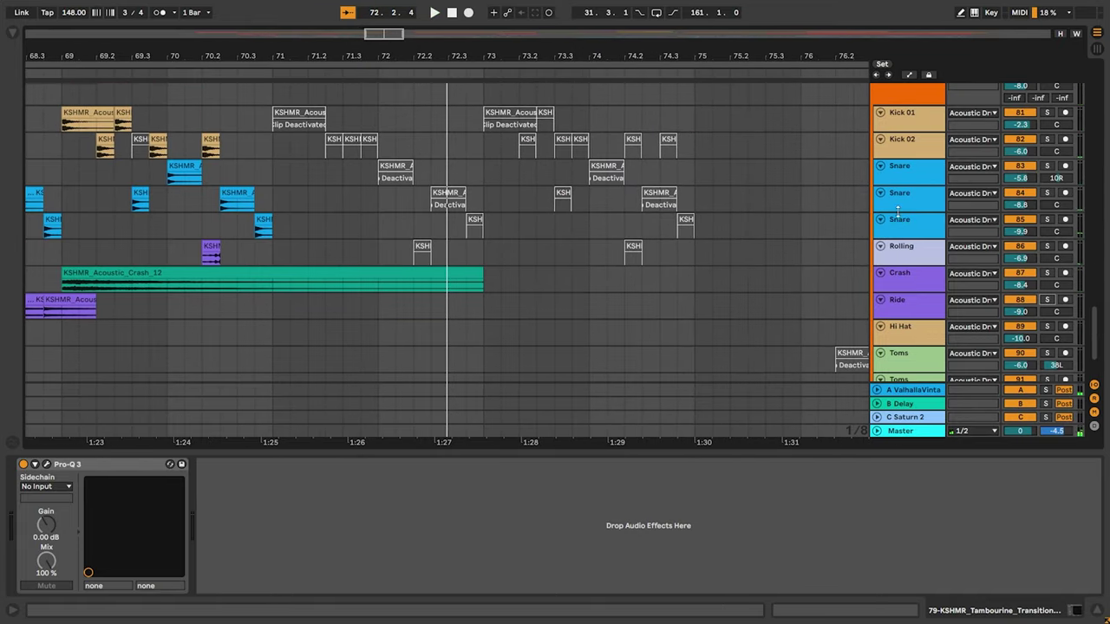
Examine the acoustic drum tracks from Kick 01 to Toms, along with the FX and orchestral drum tracks above them
scroll(897, 215, "up", 2)
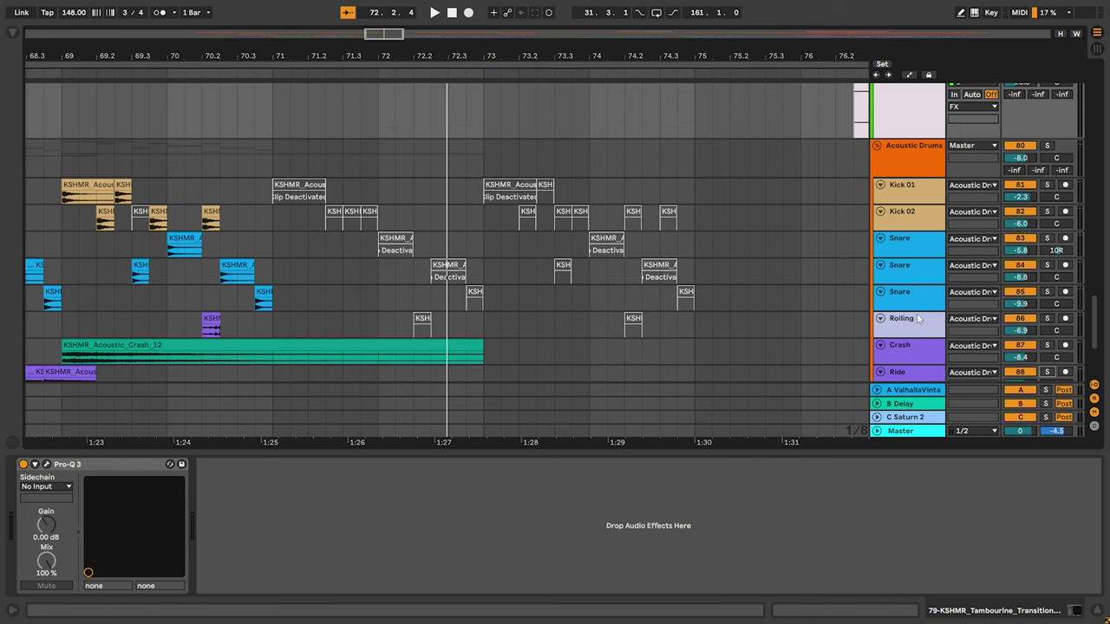
scroll(922, 345, "down", 3)
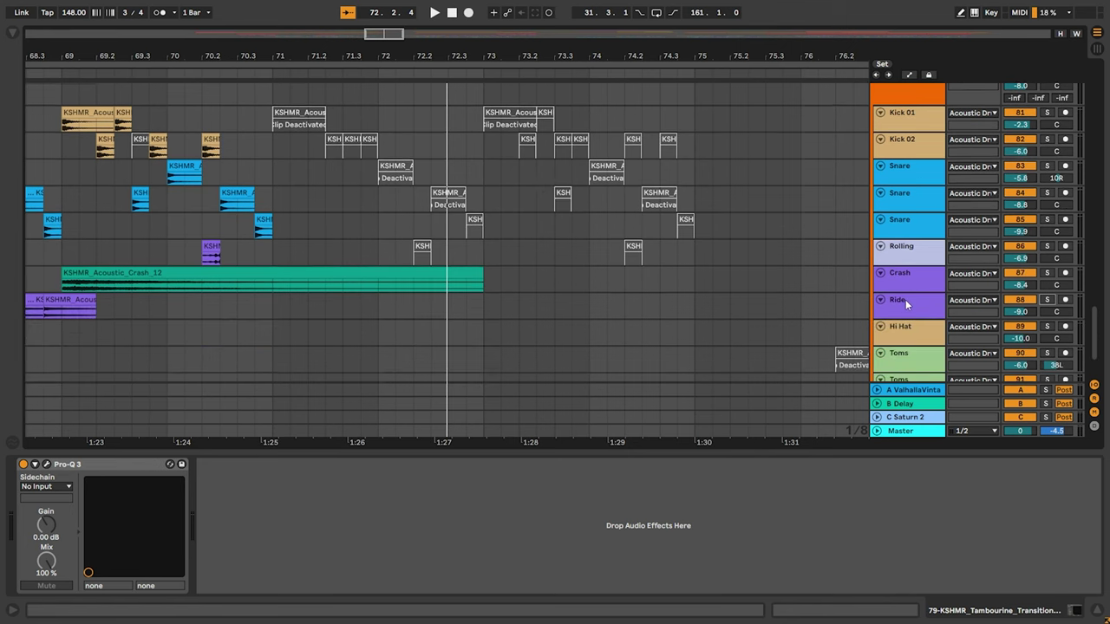
scroll(909, 299, "down", 2)
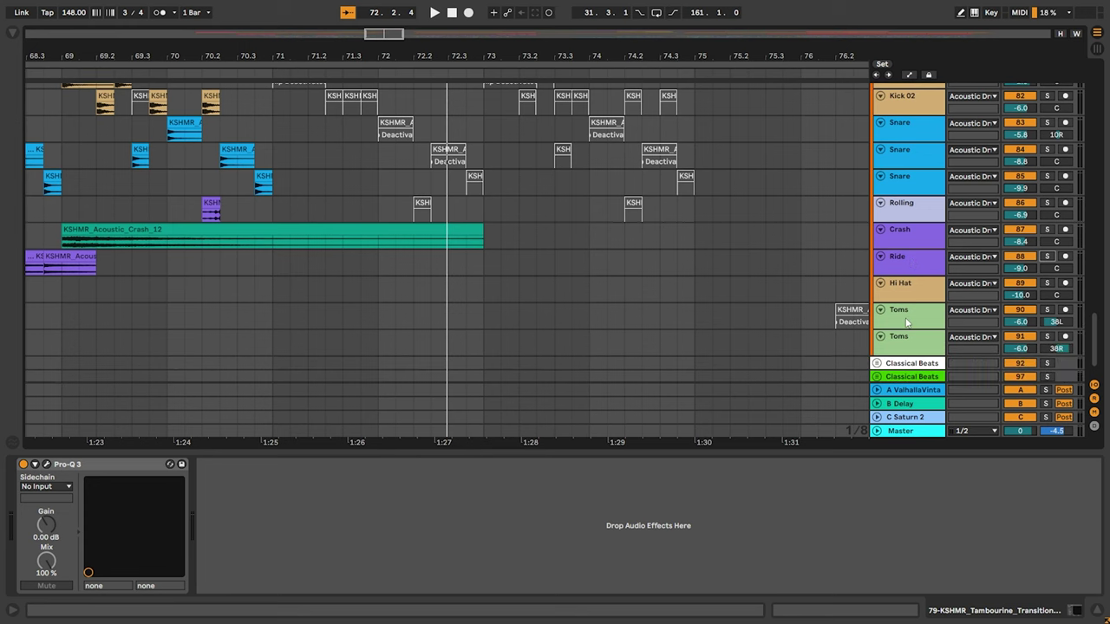
scroll(916, 286, "up", 5)
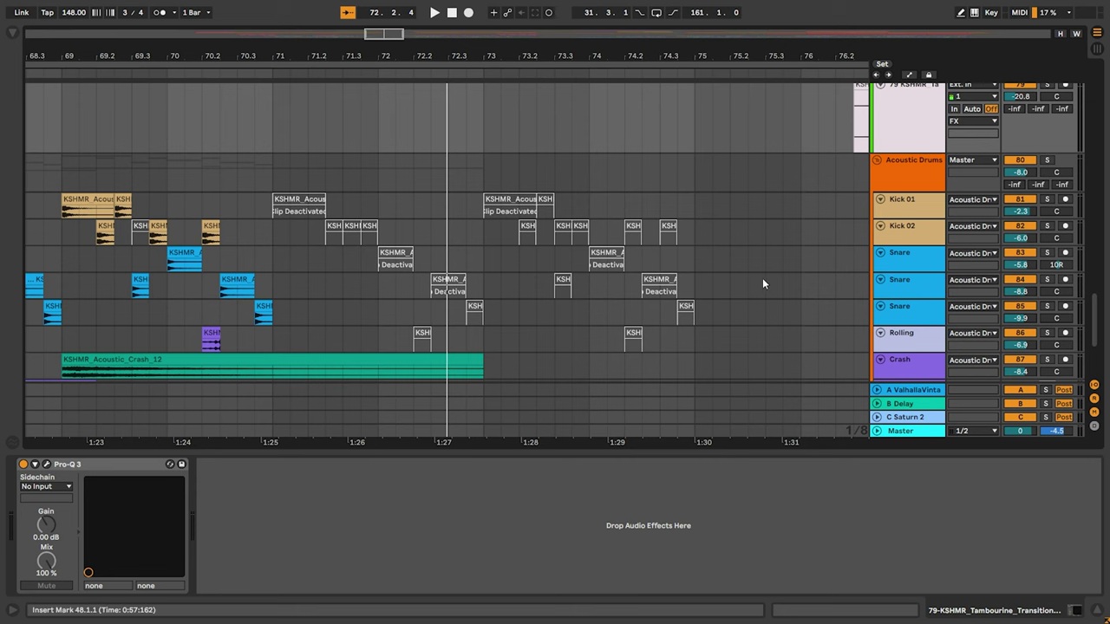
scroll(746, 283, "down", 5)
scroll(723, 285, "down", 3)
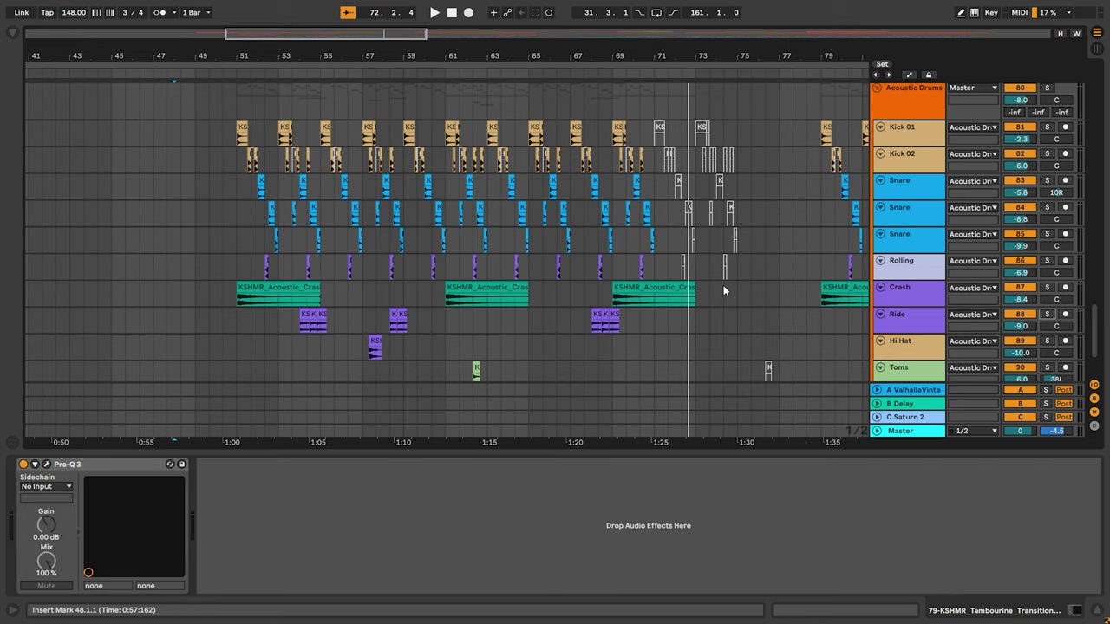
scroll(724, 290, "down", 3)
scroll(726, 298, "up", 8)
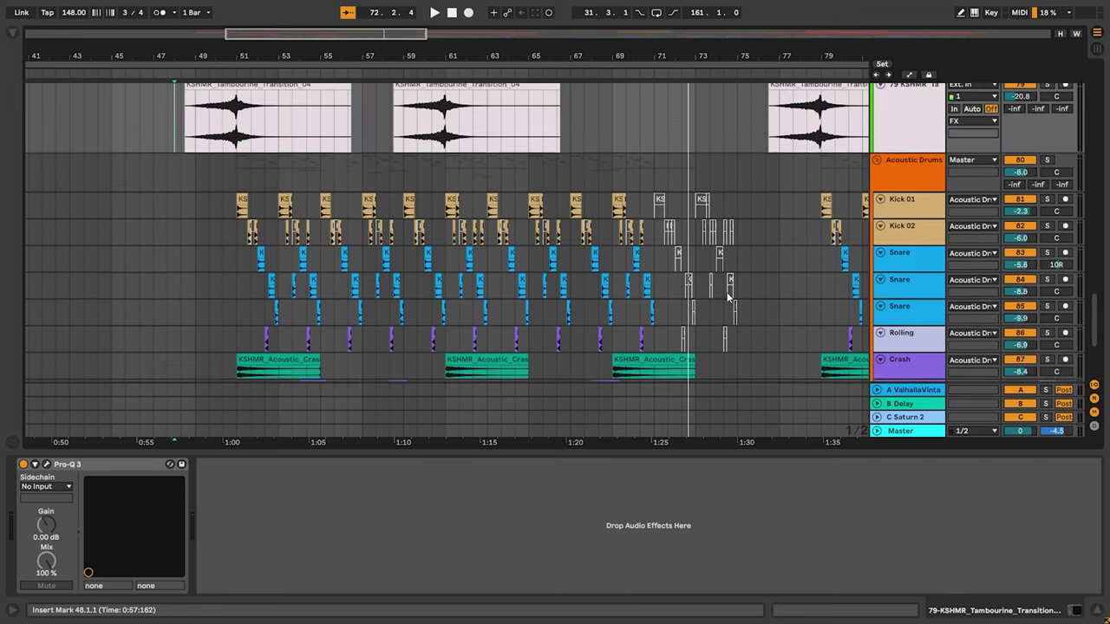
scroll(607, 299, "up", 3)
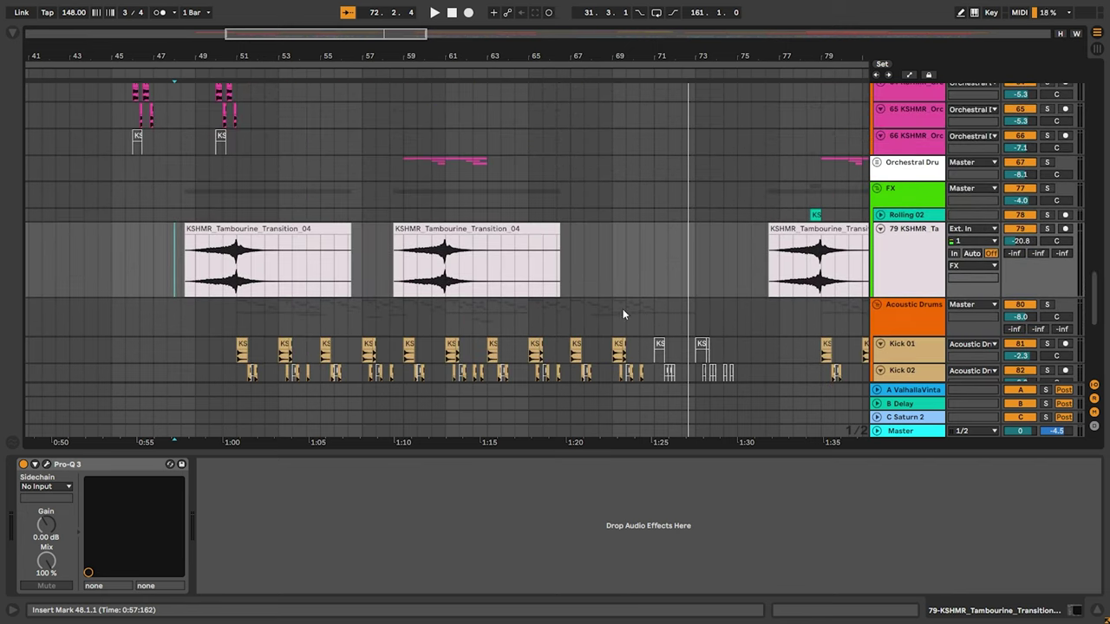
scroll(607, 304, "down", 3)
scroll(563, 308, "up", 2)
scroll(518, 295, "up", 3)
scroll(453, 265, "up", 8)
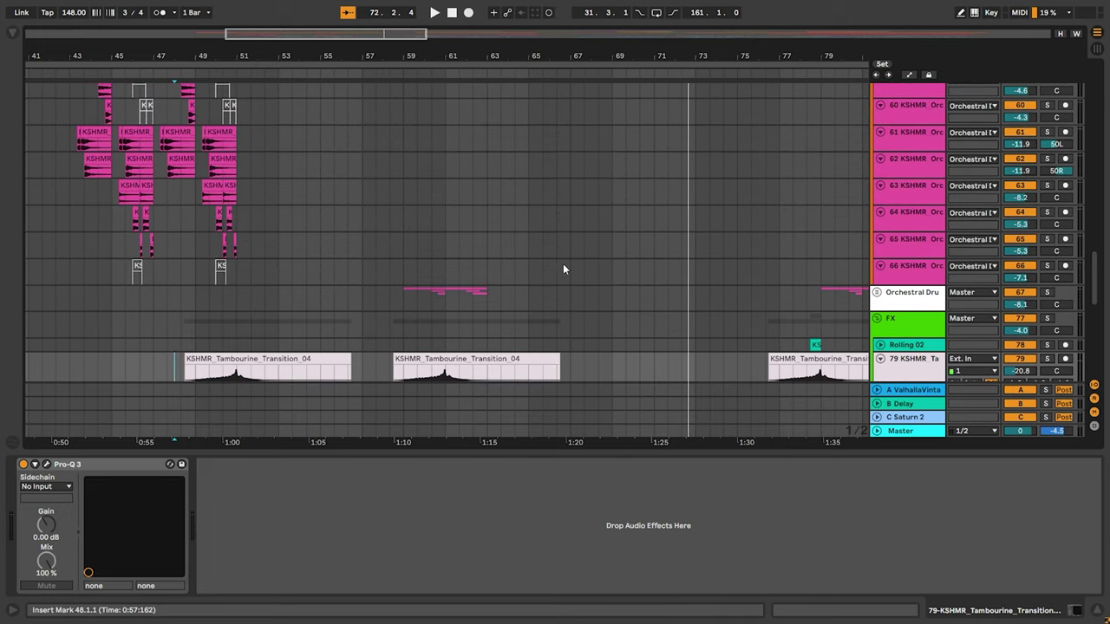
Show the whole arrangement, place the insert marker at bar 105 on Toms track 91, and focus on that section
key("w")
scroll(737, 283, "down", 15)
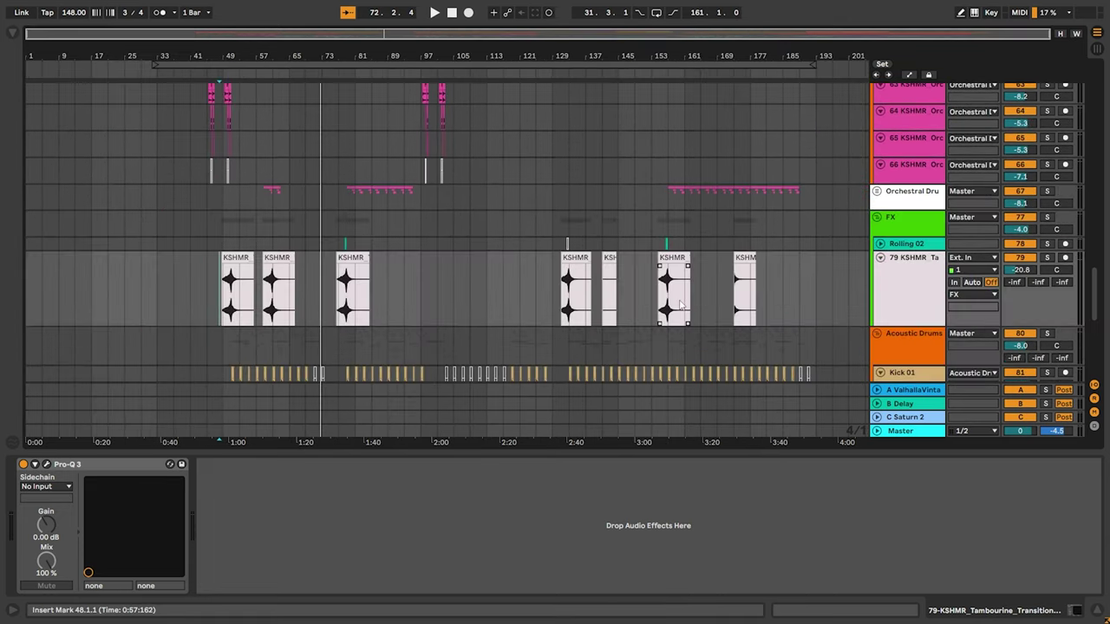
scroll(677, 304, "down", 5)
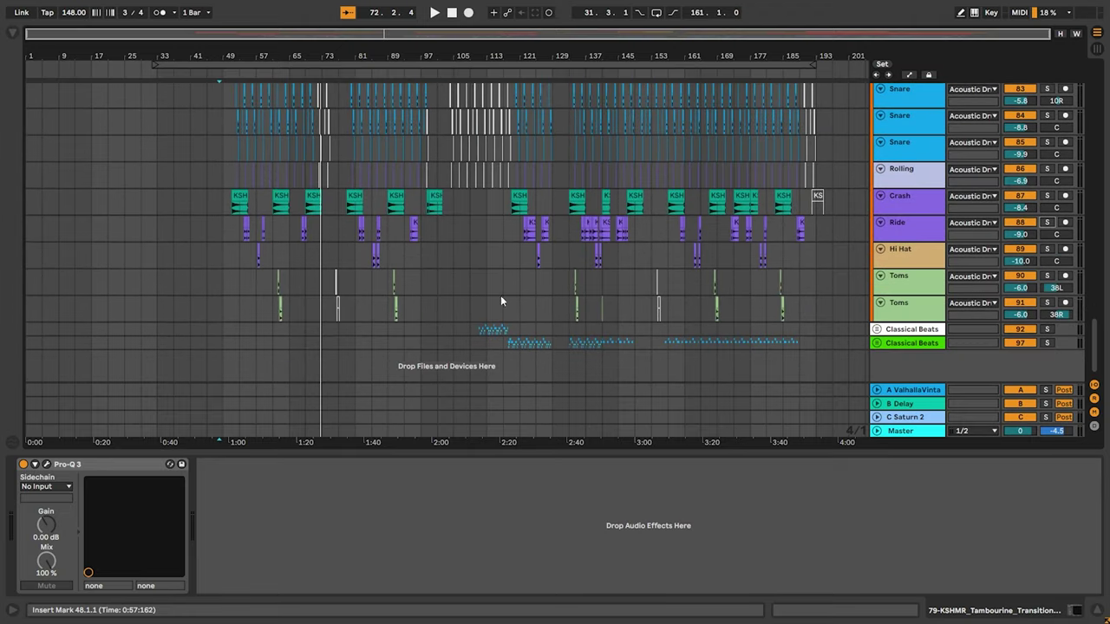
left_click(452, 302)
scroll(480, 304, "up", 4)
scroll(480, 300, "up", 3)
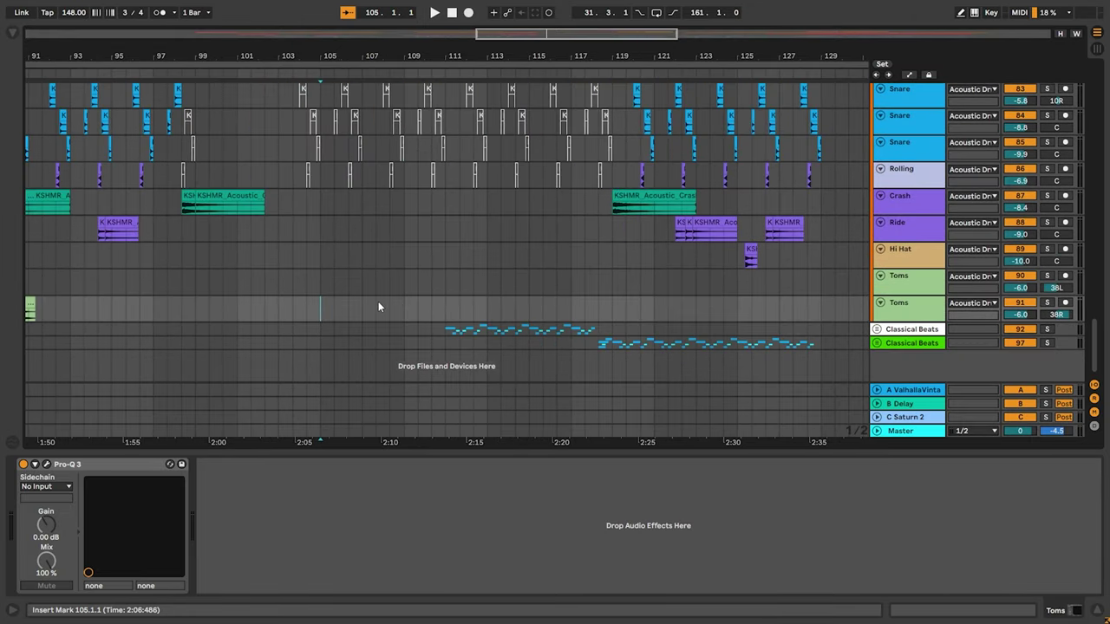
Play the section from bar 105, stop playback, and return from the drum tracks to the vocal tracks of the CHORUS group
key("space")
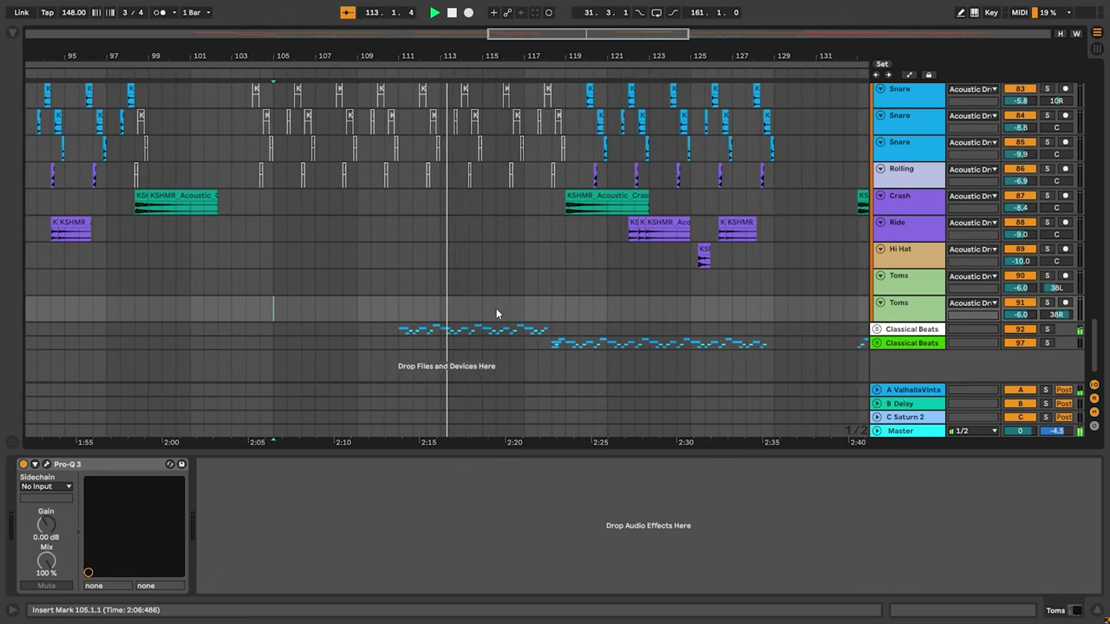
left_click(156, 316)
key("space")
scroll(369, 329, "up", 2)
scroll(373, 327, "up", 5)
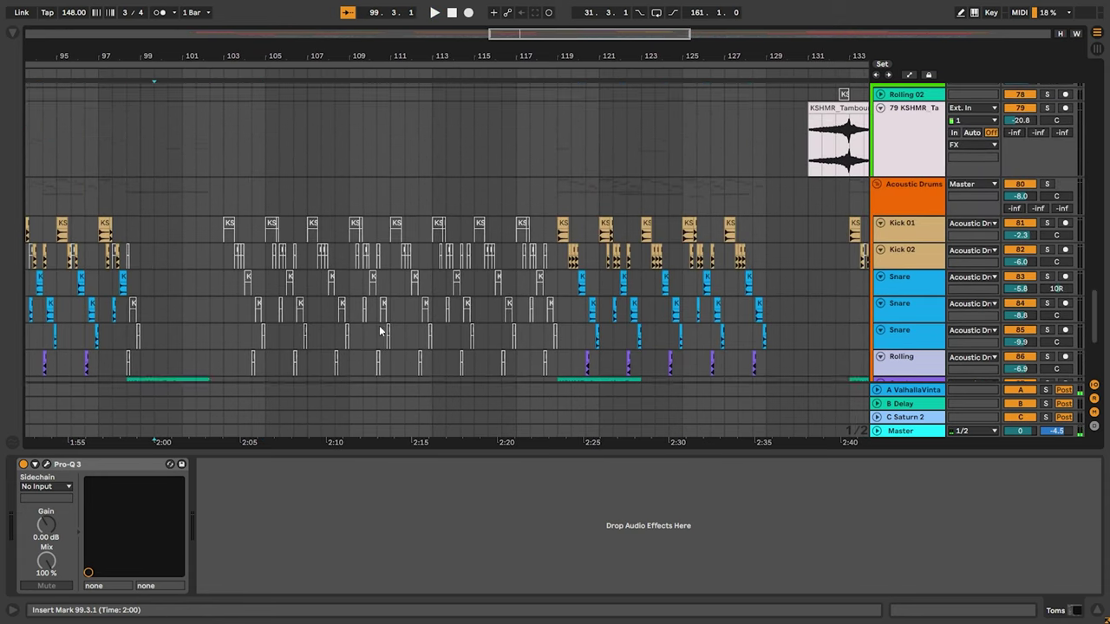
scroll(547, 322, "up", 10)
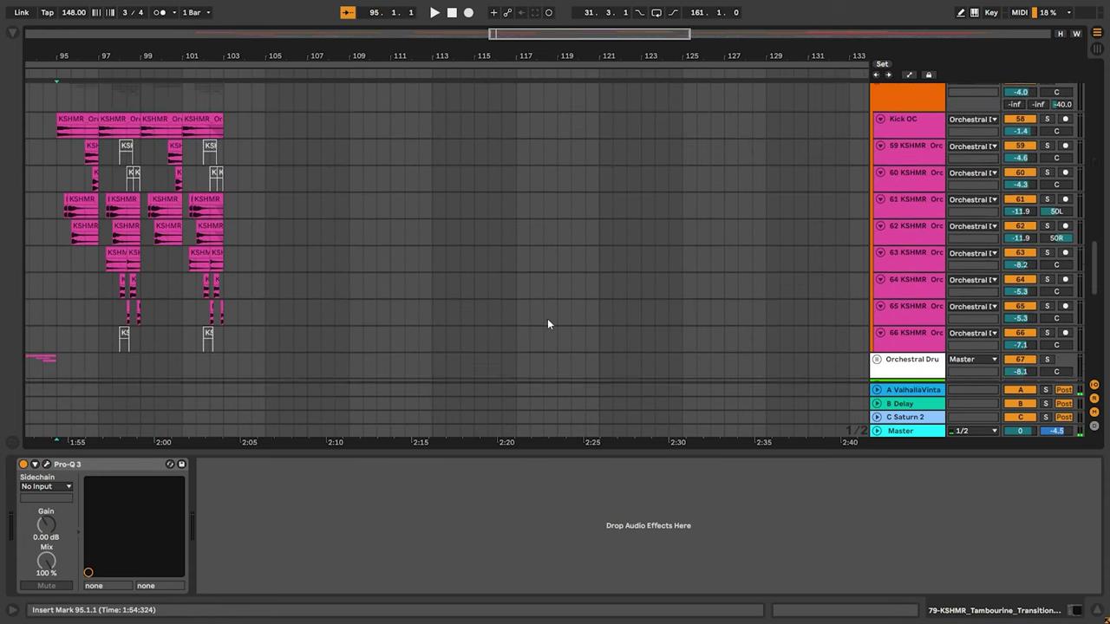
scroll(546, 318, "up", 15)
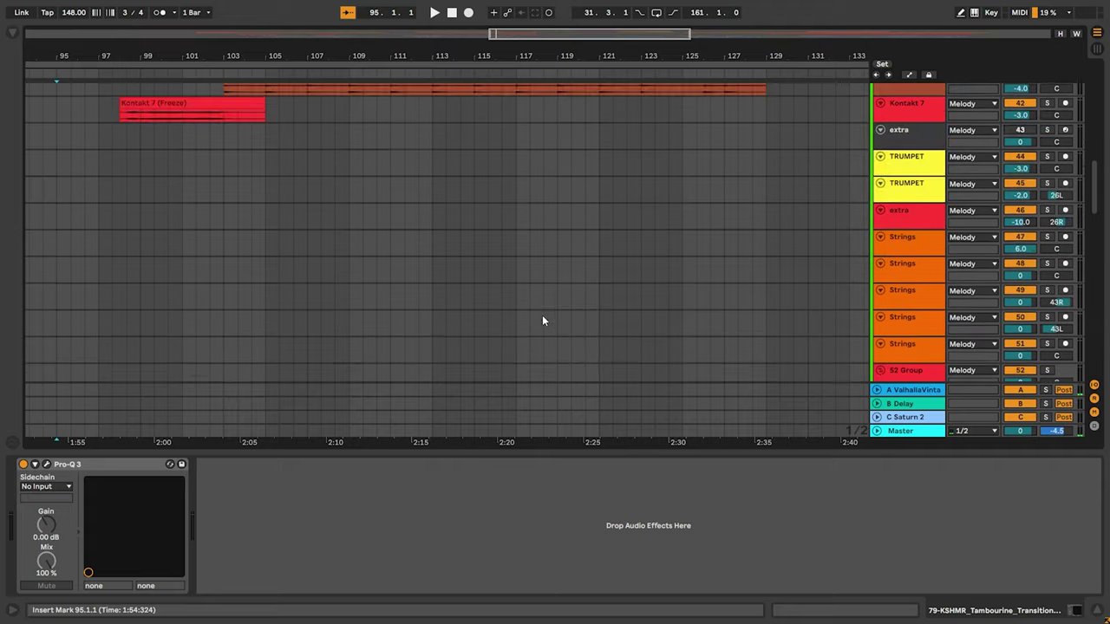
scroll(541, 319, "up", 10)
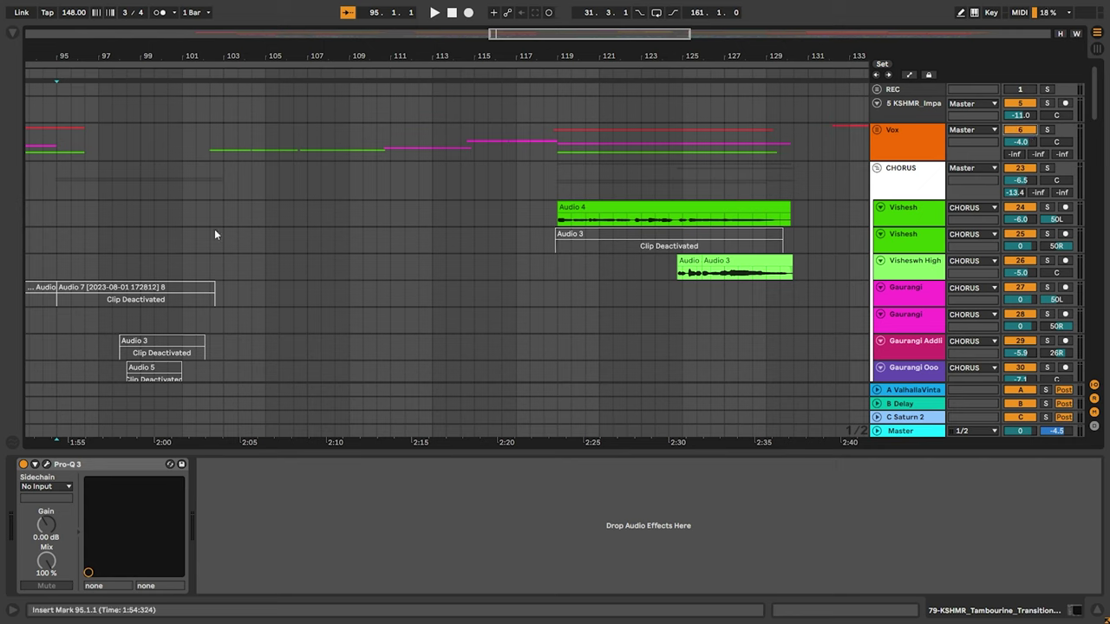
Place the insert marker at bar 101 on the Melody group and start playback from there
left_click(127, 236)
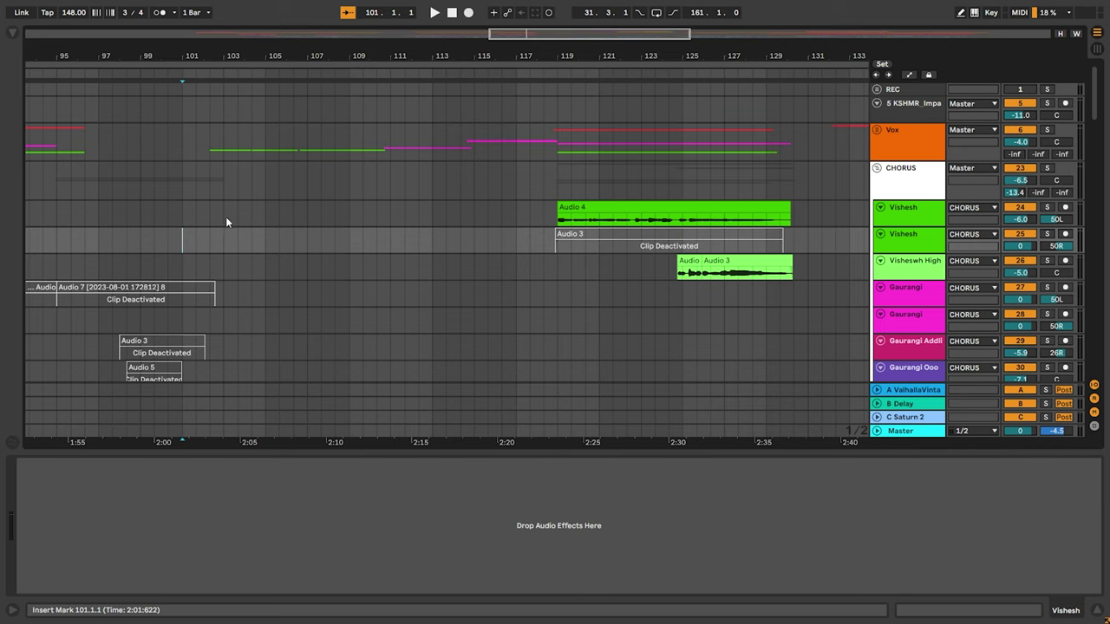
scroll(226, 222, "down", 3)
scroll(227, 221, "down", 5)
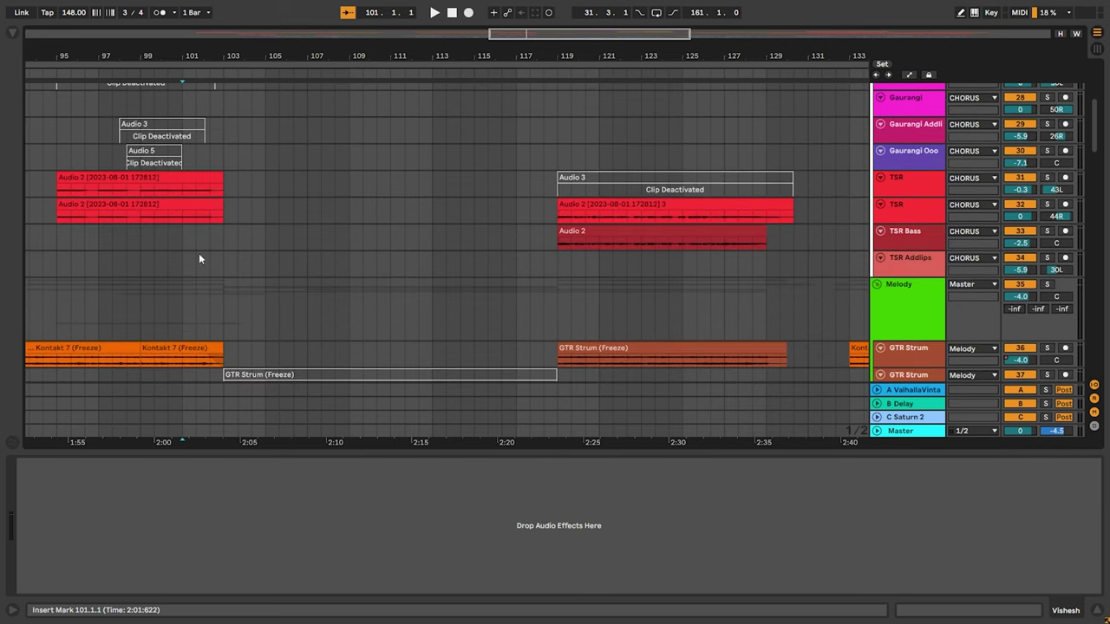
left_click(168, 271)
left_click(183, 265)
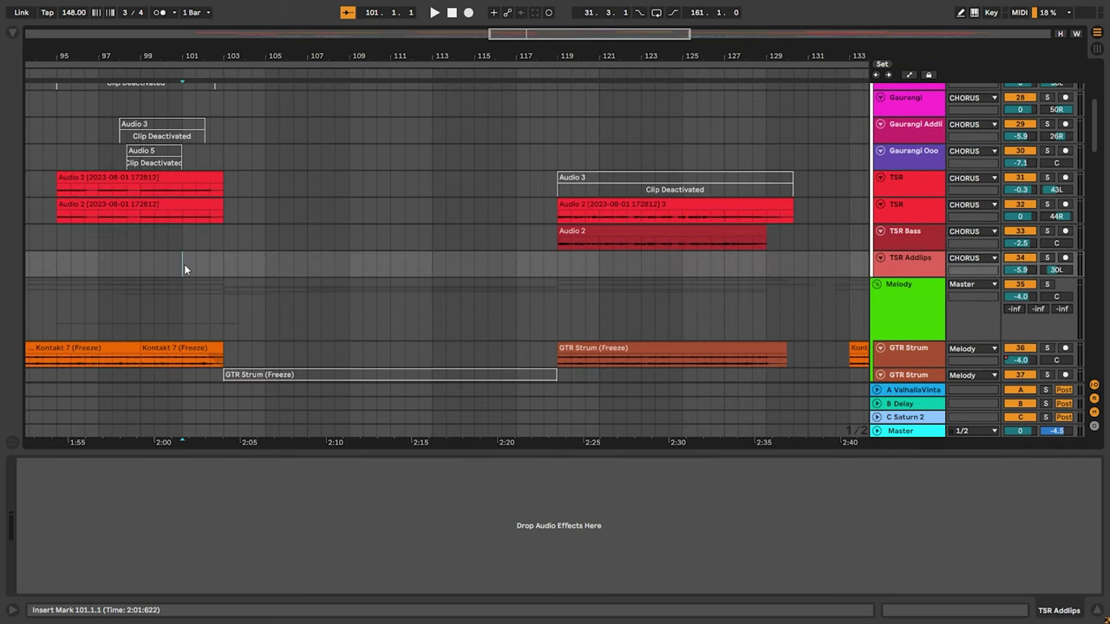
scroll(185, 269, "down", 3)
left_click(185, 234)
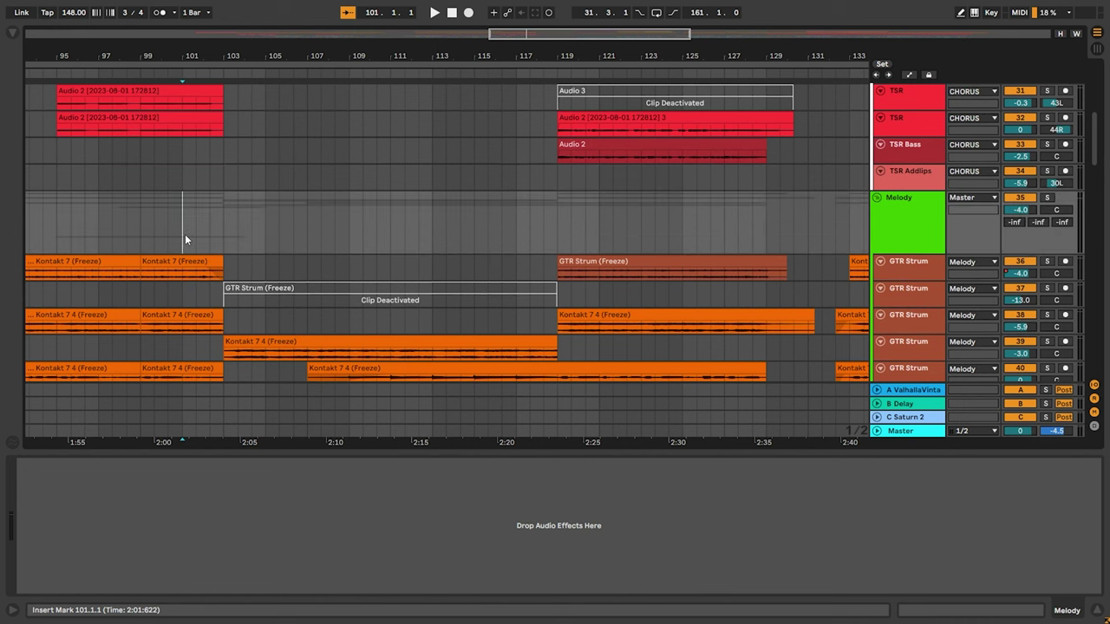
scroll(215, 248, "down", 3)
key("space")
Follow the playback from bar 101 through the guitar, strings, 52 Group and acoustic drum tracks to Classical Beats
scroll(215, 247, "down", 10)
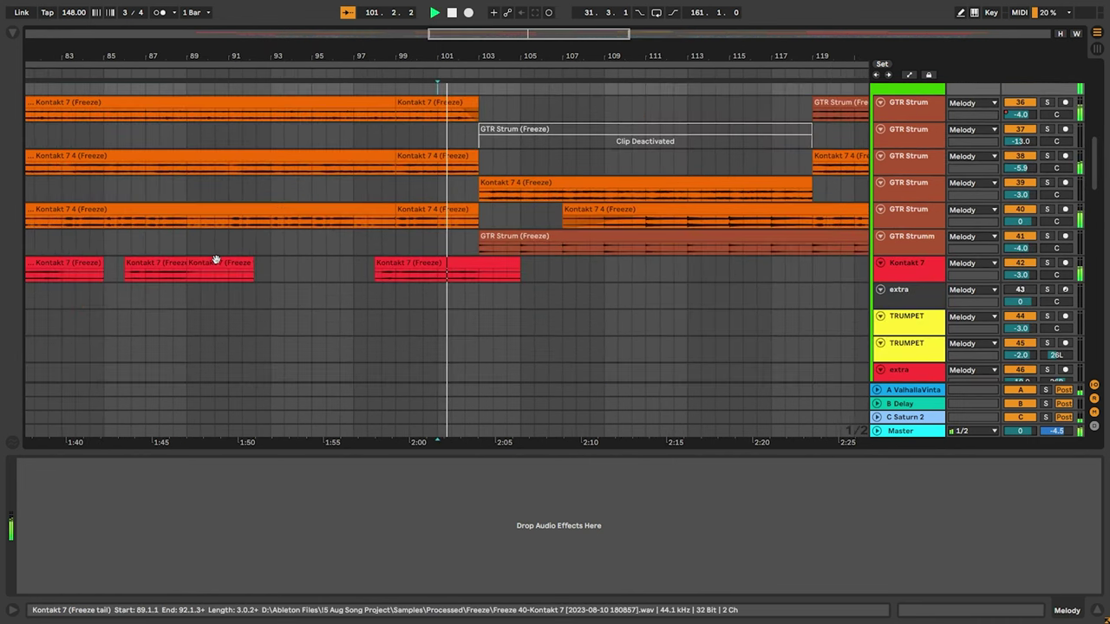
scroll(492, 328, "up", 9)
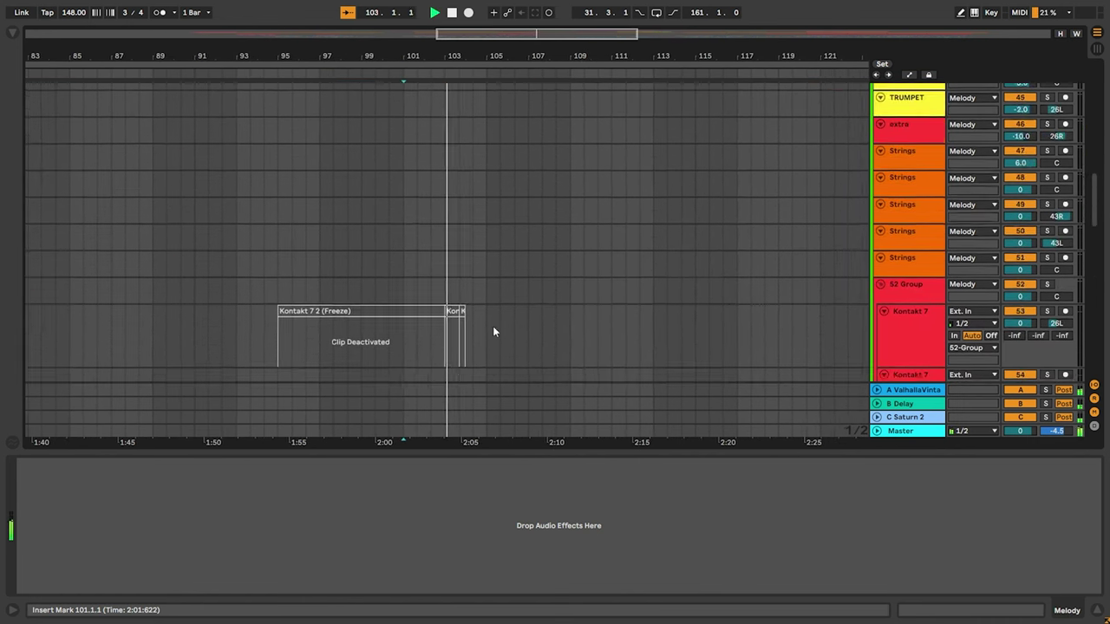
scroll(501, 335, "down", 6)
scroll(538, 326, "down", 10)
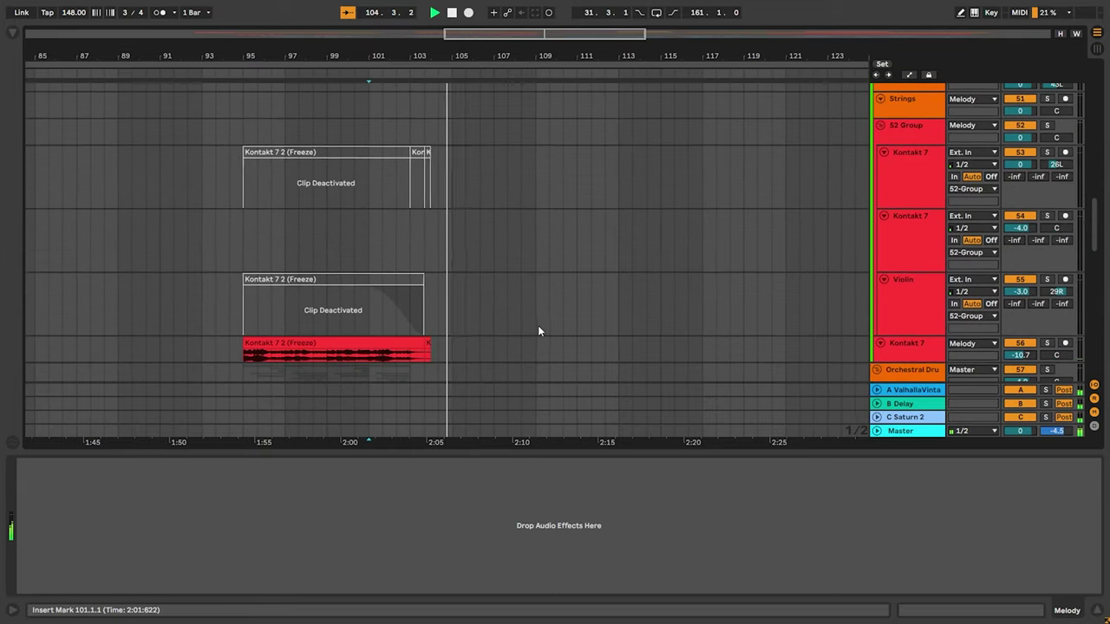
scroll(534, 345, "down", 15)
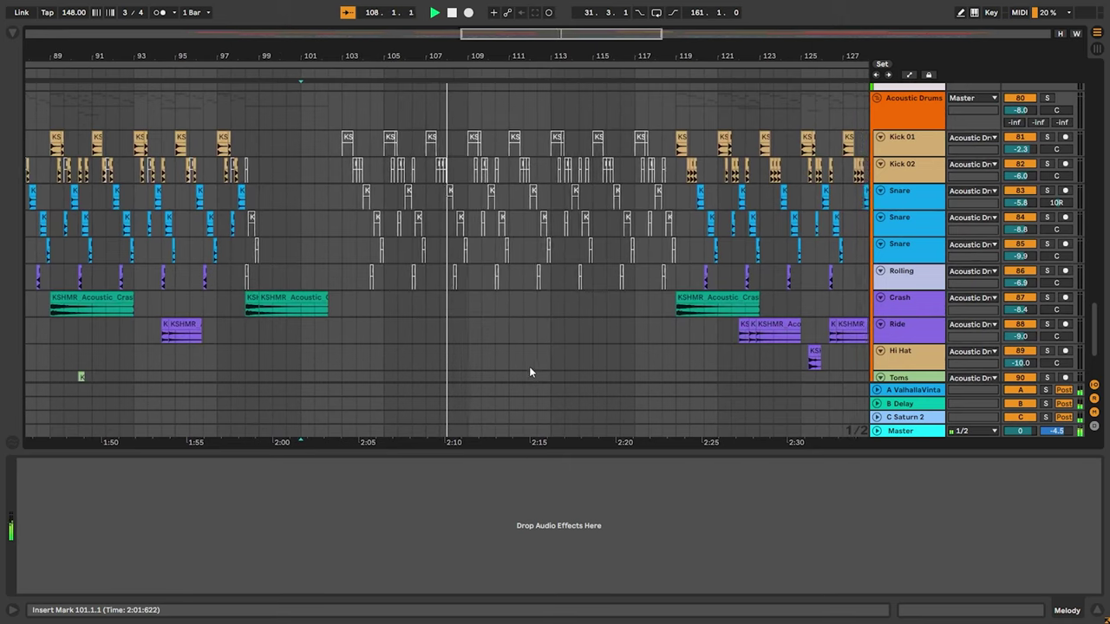
scroll(555, 326, "down", 4)
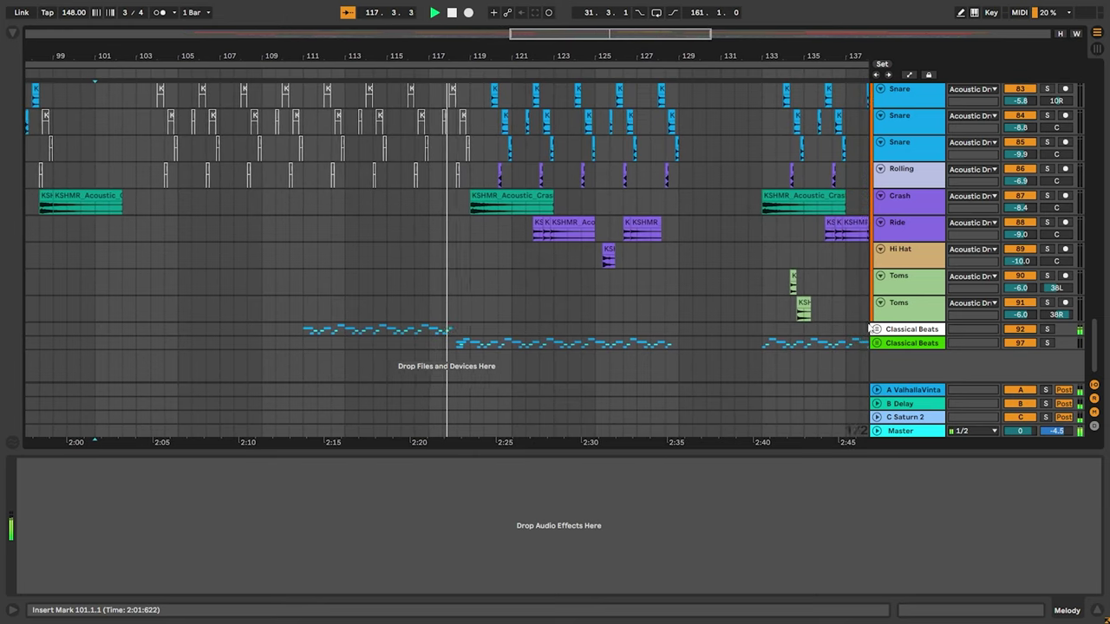
Unfold both Classical Beats groups, tracks 92 and 97, while the arrangement plays
left_click(876, 330)
scroll(858, 339, "down", 2)
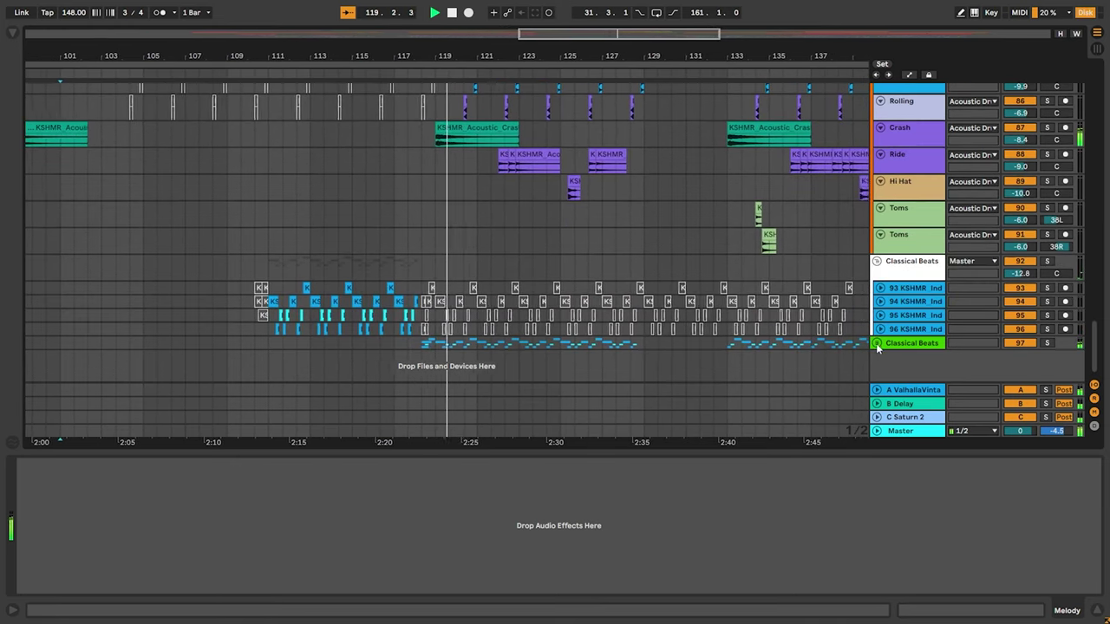
left_click(876, 343)
scroll(841, 348, "down", 2)
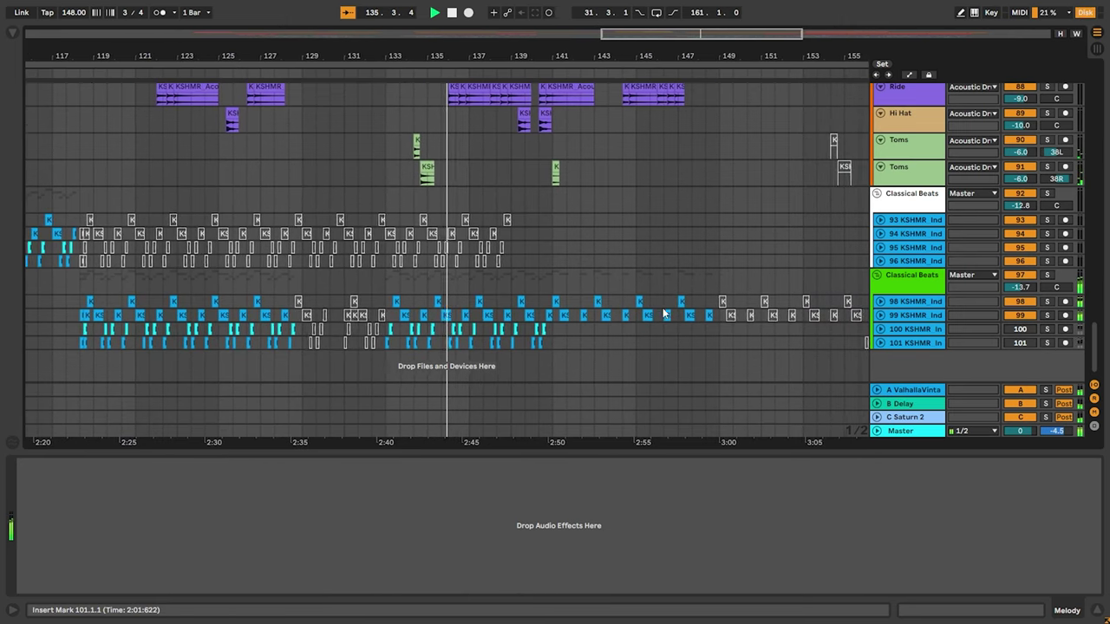
Examine the drum, FX, strings, guitar and vocal layers from Classical Beats back to the CHORUS group during playback
scroll(663, 313, "up", 10)
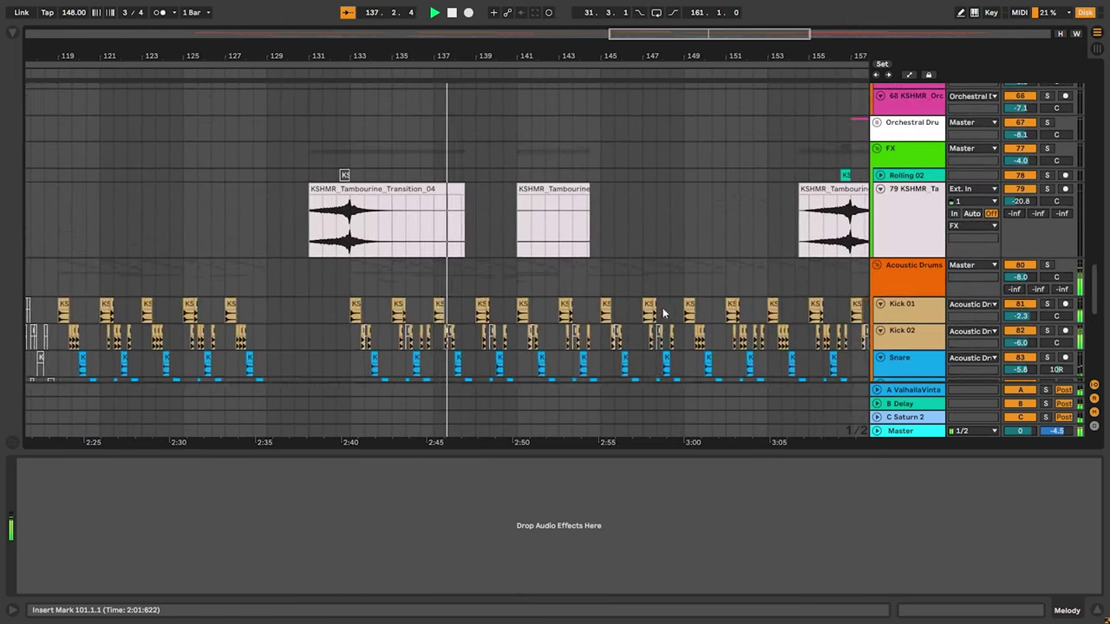
scroll(661, 305, "up", 15)
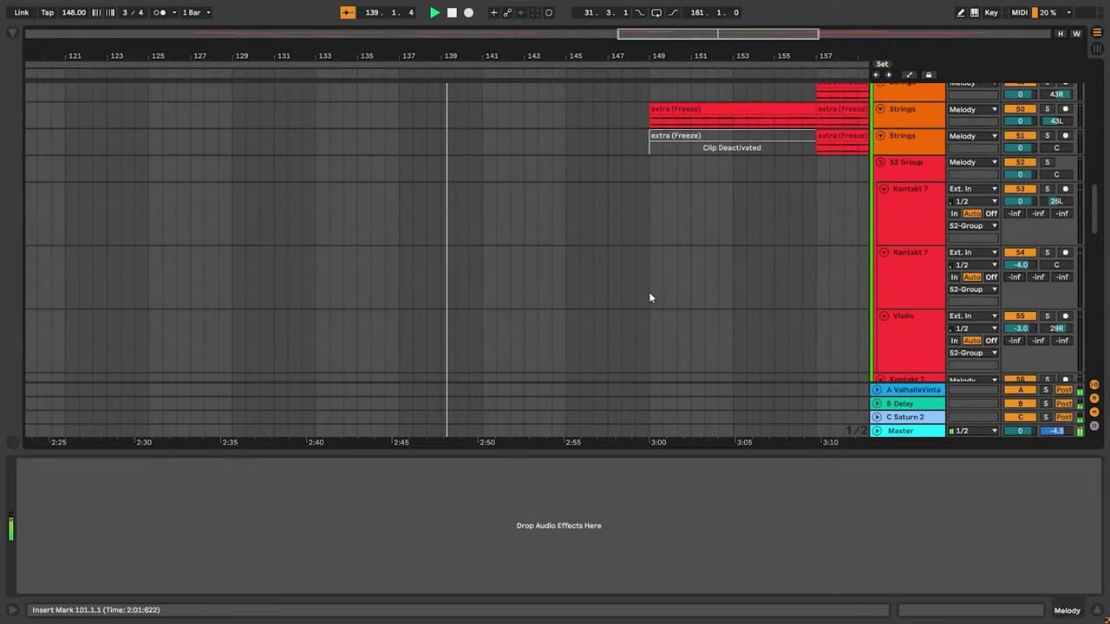
scroll(648, 292, "up", 10)
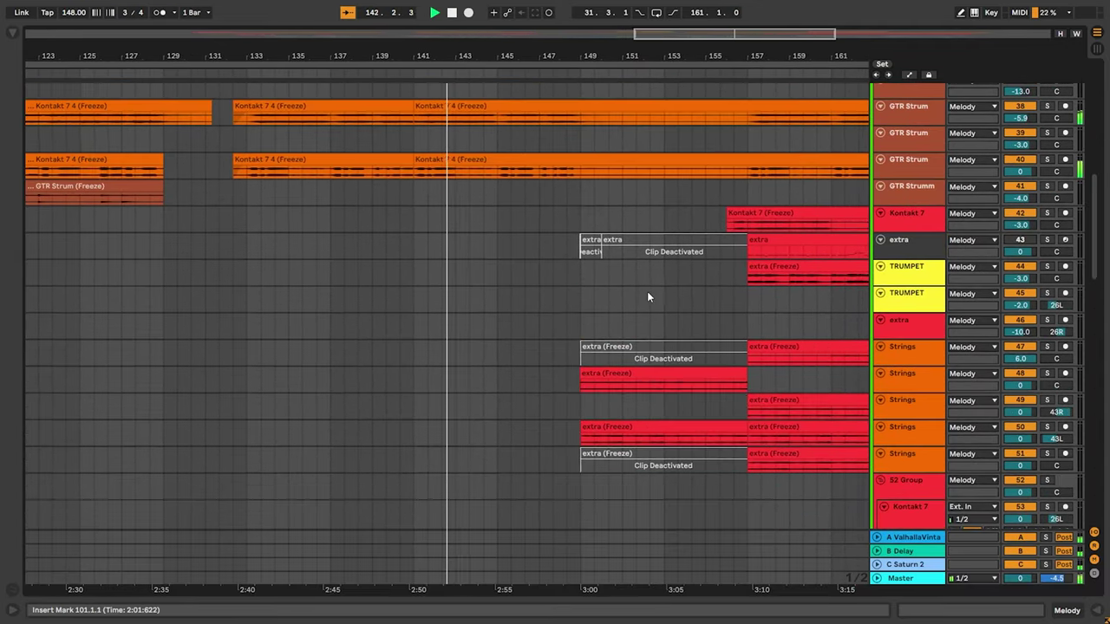
scroll(641, 291, "up", 5)
scroll(629, 289, "up", 15)
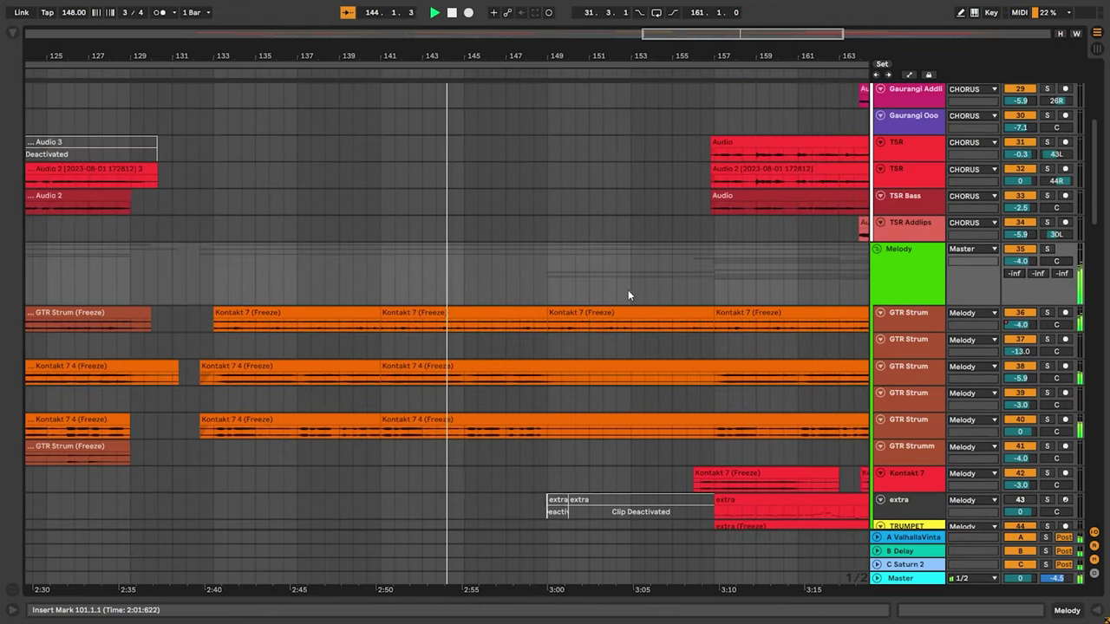
scroll(618, 296, "up", 1)
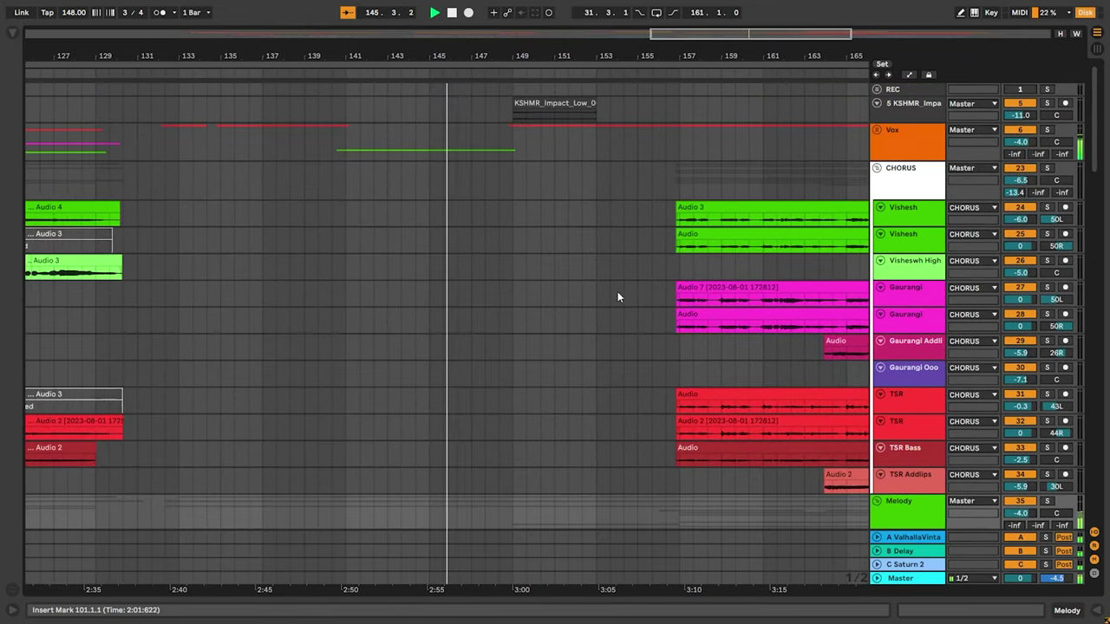
Solo the TRUMPET track 44 during playback of the final section, and clear its solo after listening
scroll(681, 298, "down", 4)
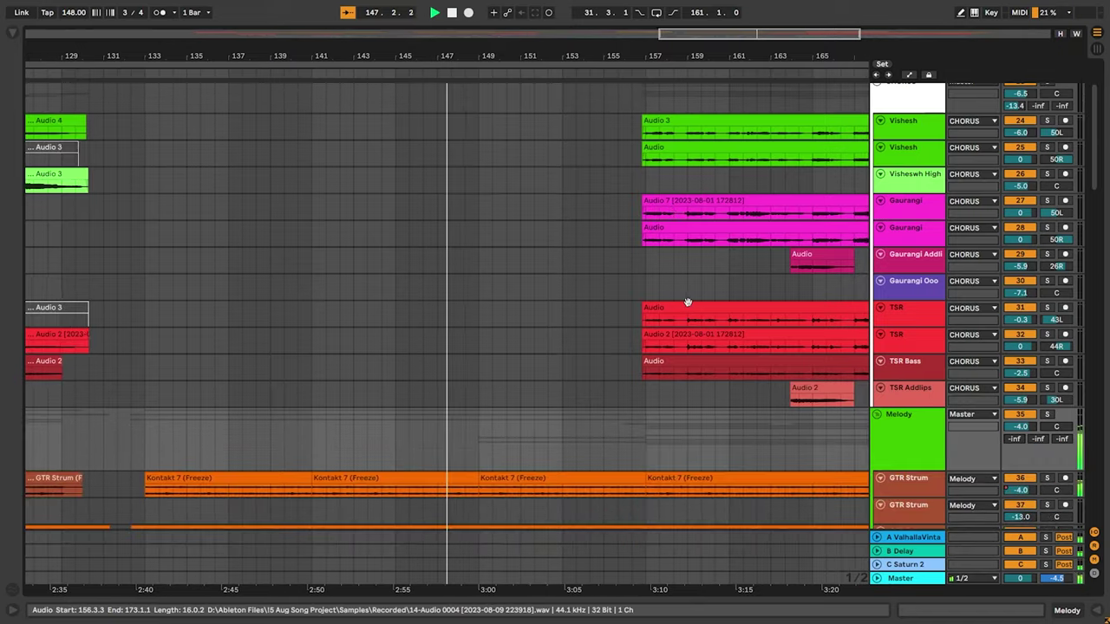
scroll(689, 335, "down", 12)
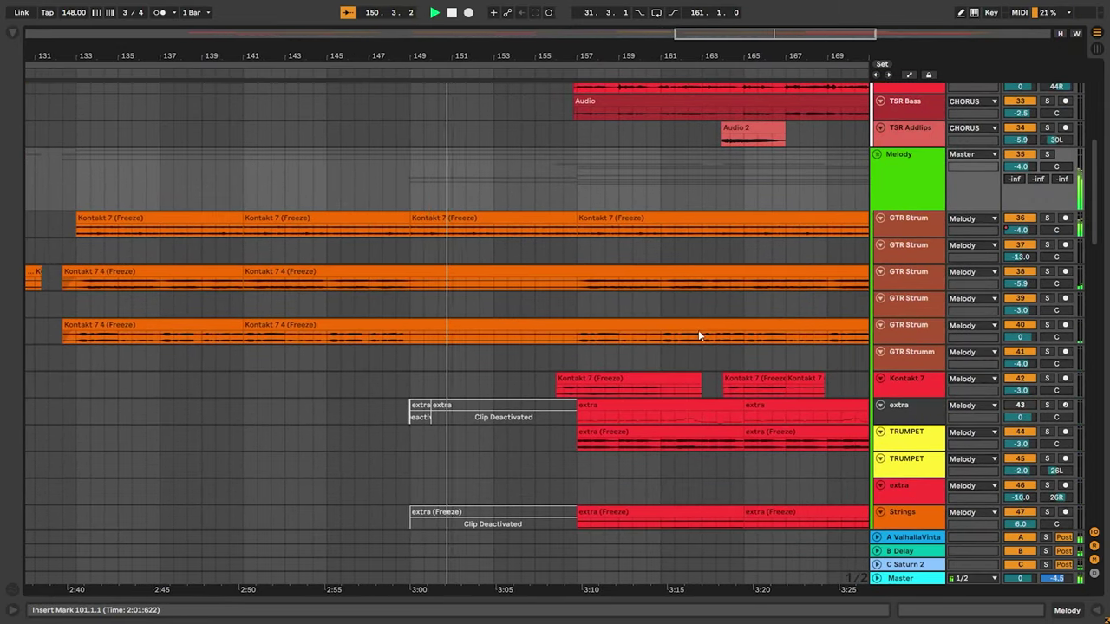
scroll(733, 312, "down", 10)
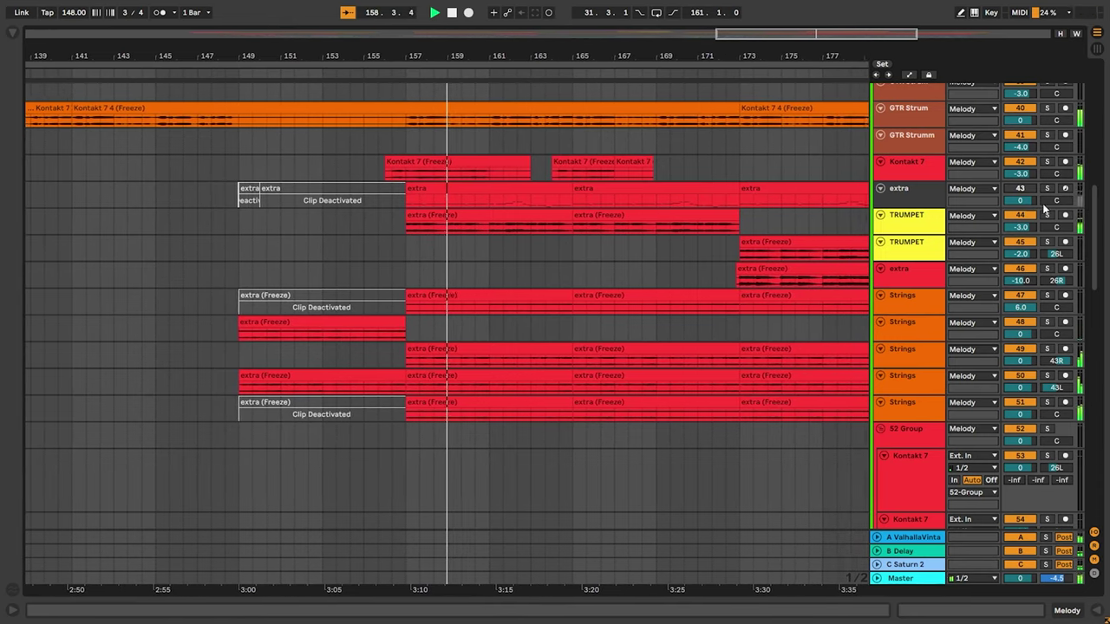
left_click(1047, 215)
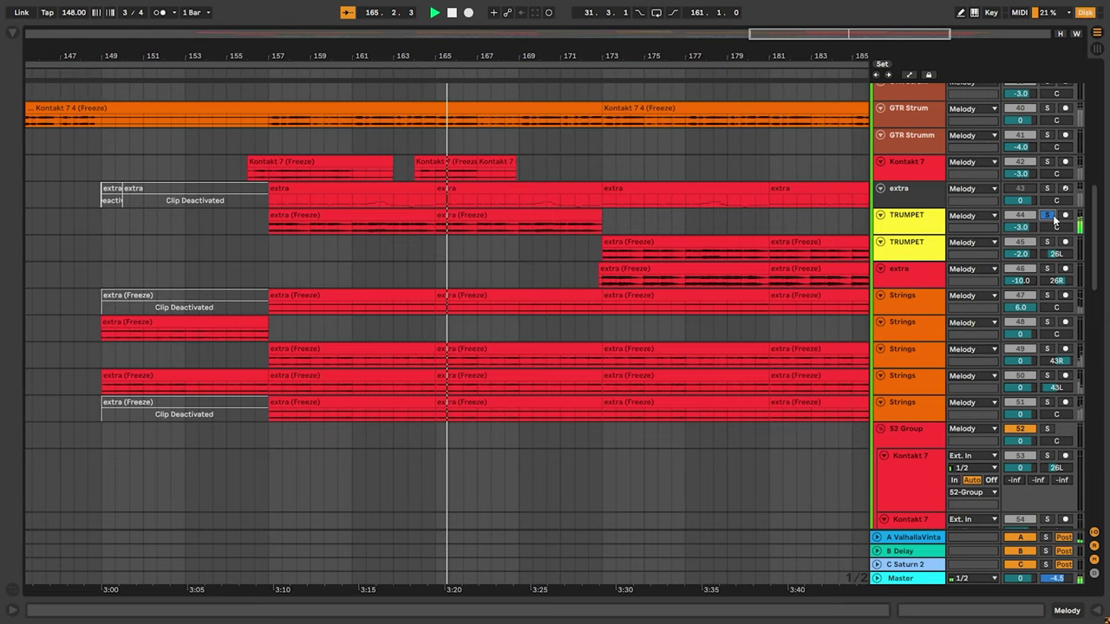
left_click(1048, 216)
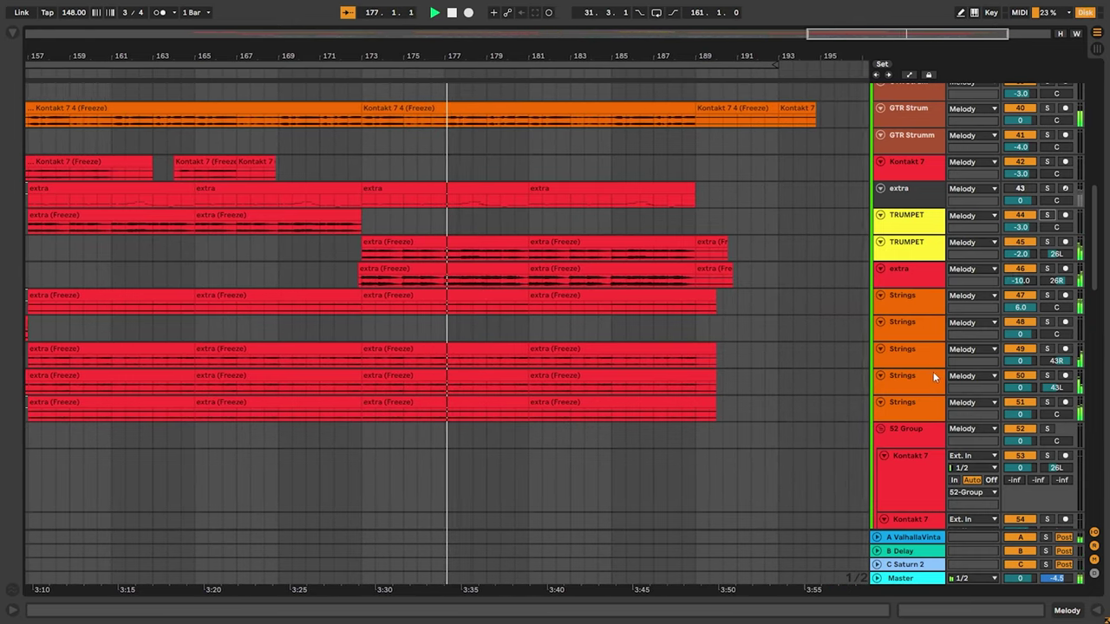
Examine the orchestral drum, FX and acoustic drum tracks while the section from bar 177 plays
scroll(927, 351, "down", 10)
scroll(936, 397, "down", 12)
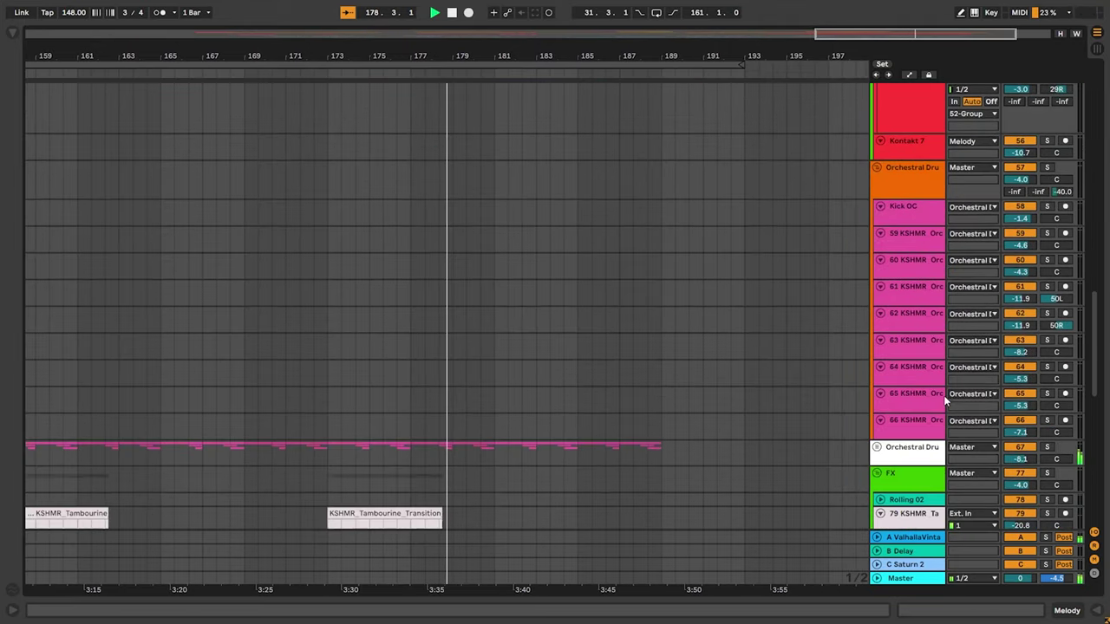
scroll(954, 404, "down", 8)
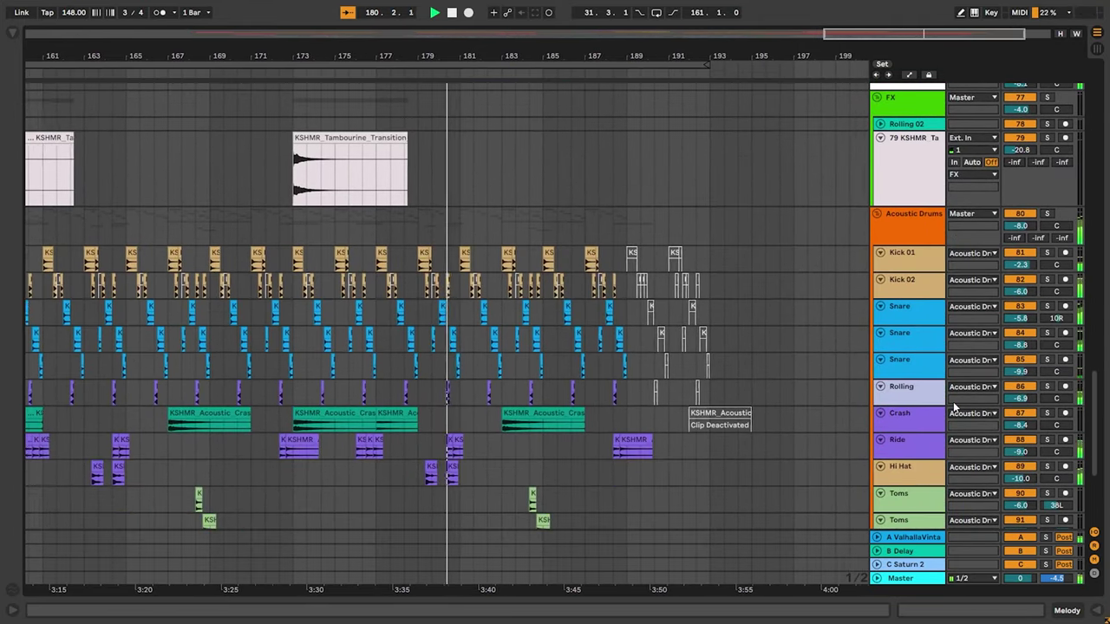
scroll(947, 414, "up", 10)
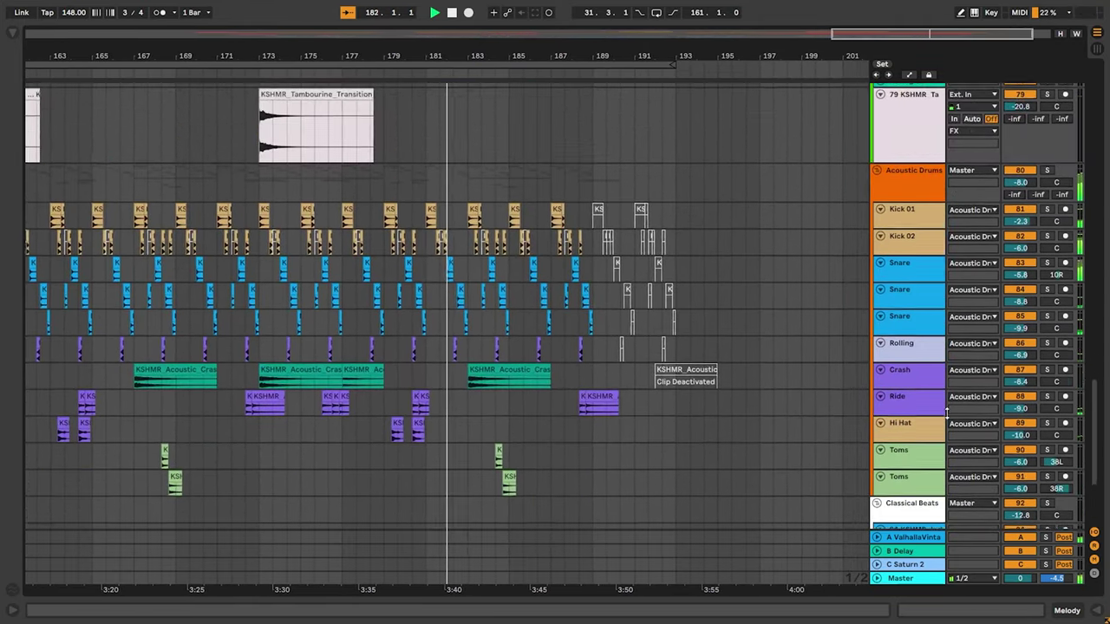
scroll(946, 413, "up", 12)
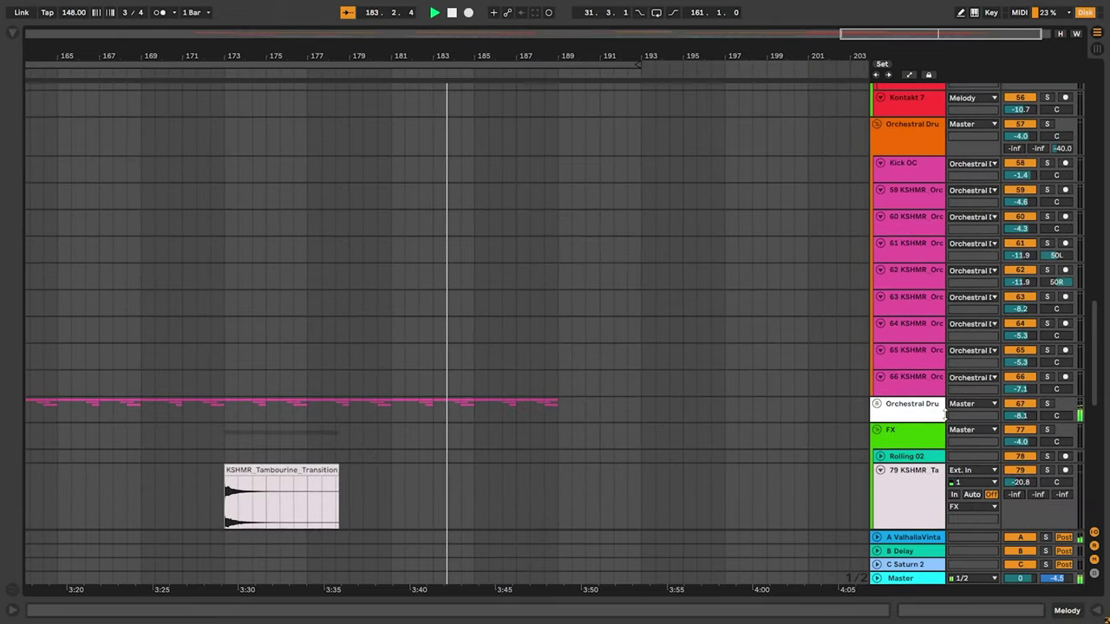
Follow the song's ending from bar 185 across the strings, trumpet, guitar and chorus vocal tracks
scroll(944, 413, "up", 12)
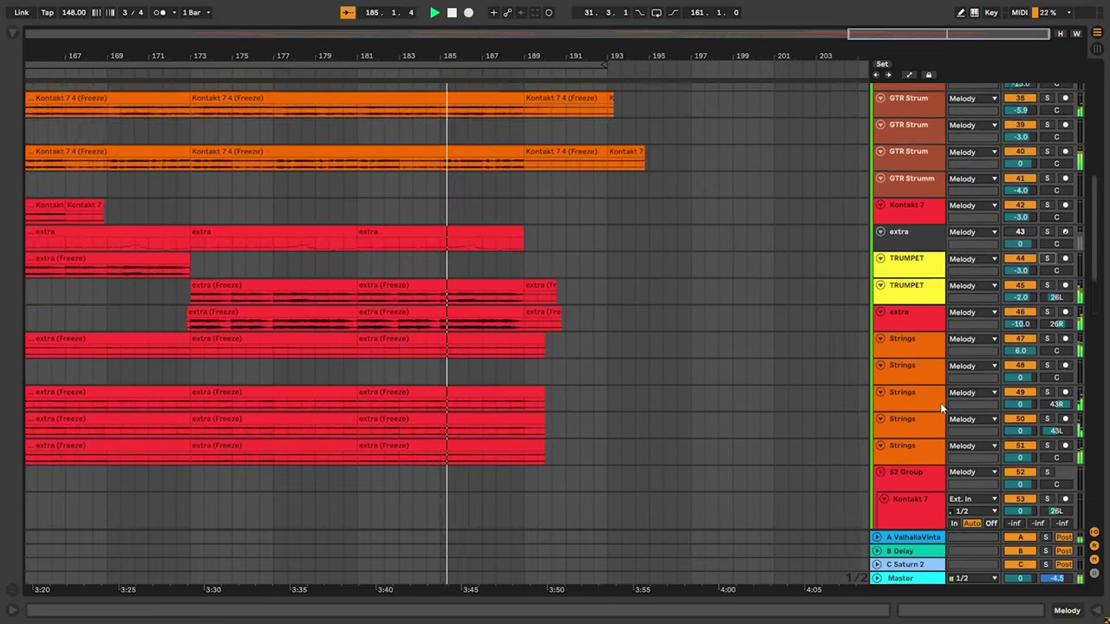
scroll(934, 398, "up", 10)
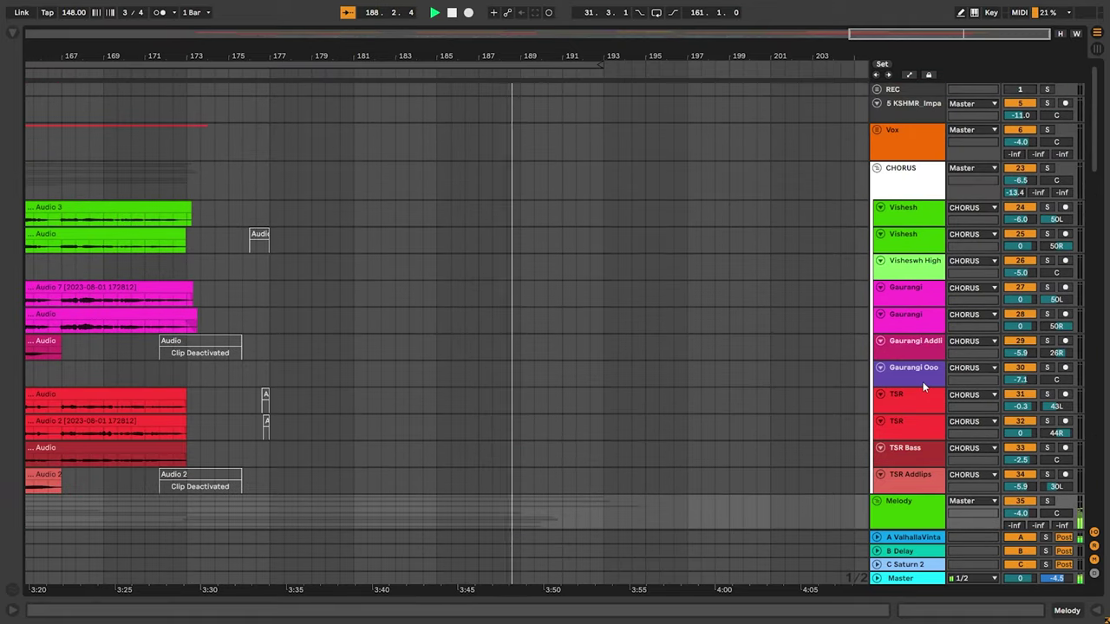
scroll(915, 372, "down", 6)
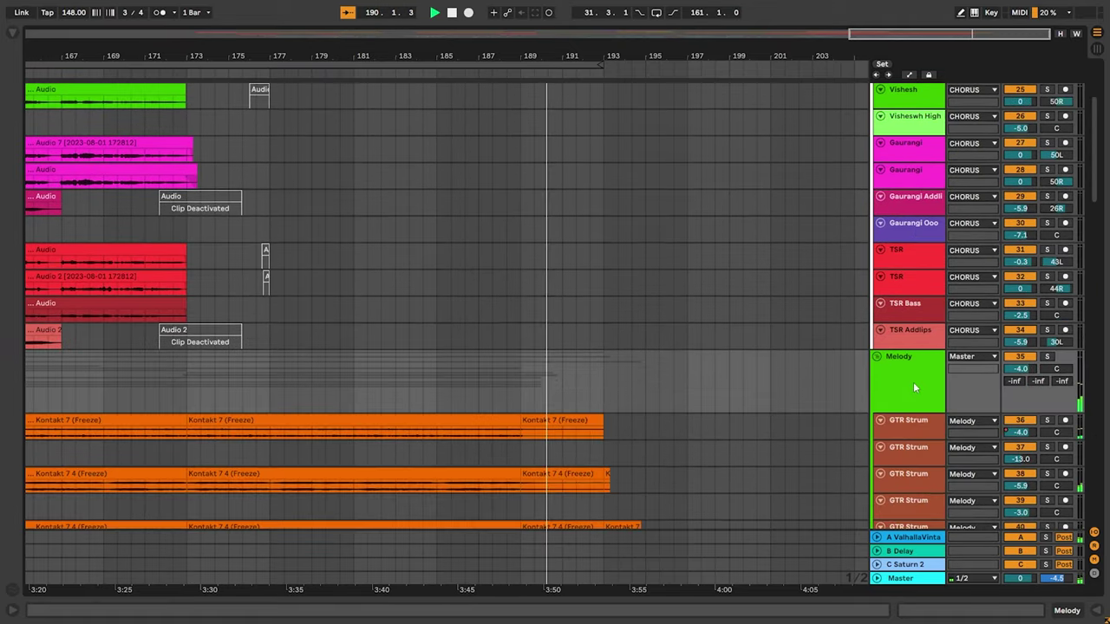
scroll(913, 388, "down", 7)
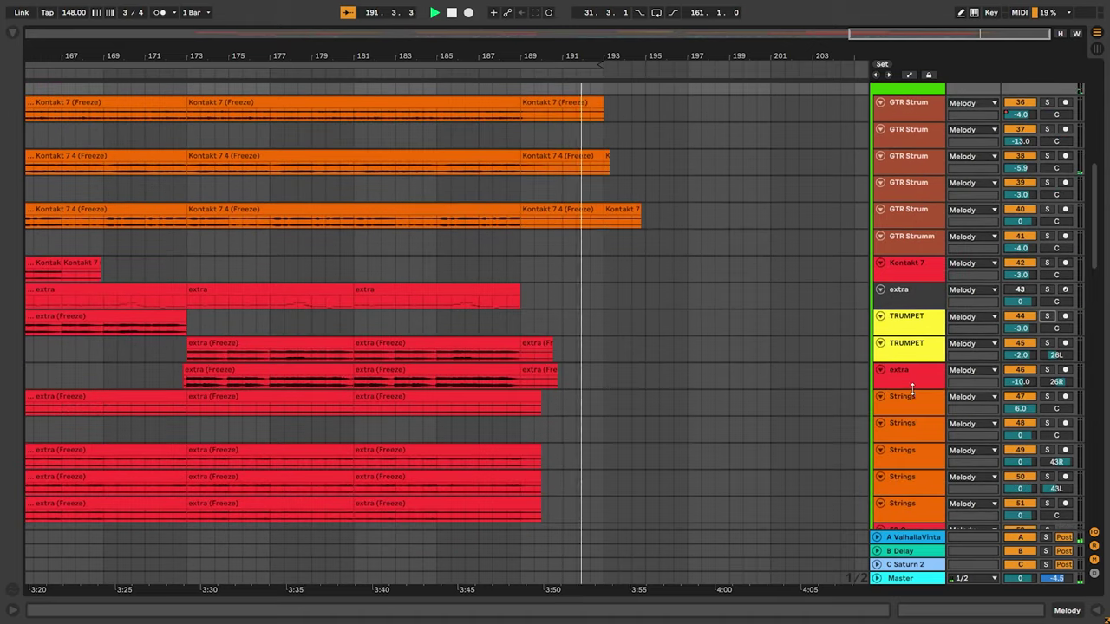
scroll(911, 389, "down", 3)
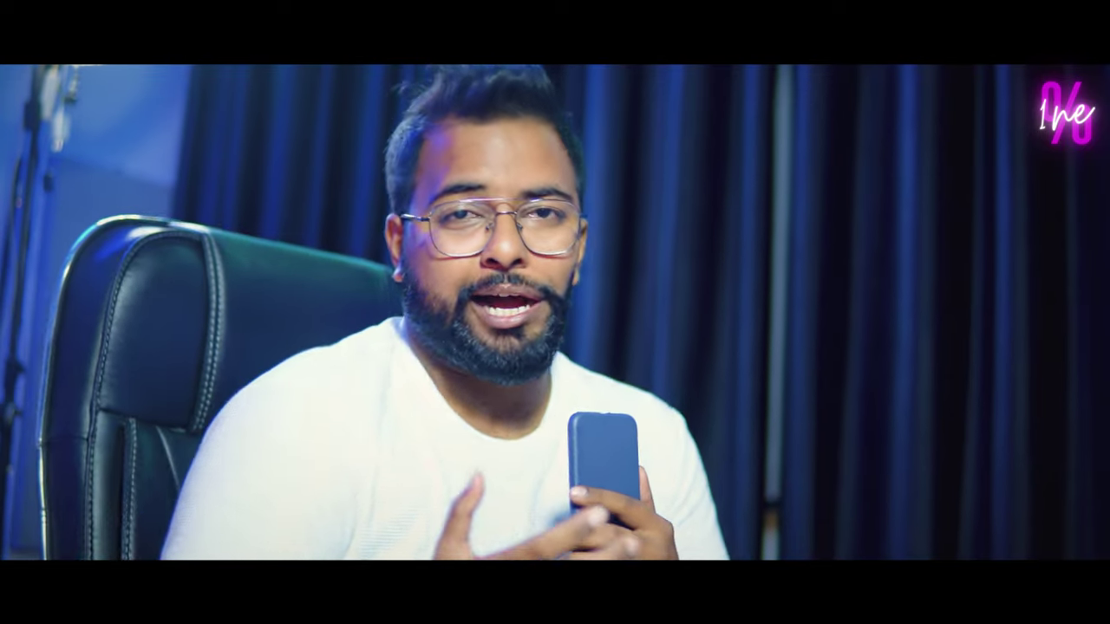